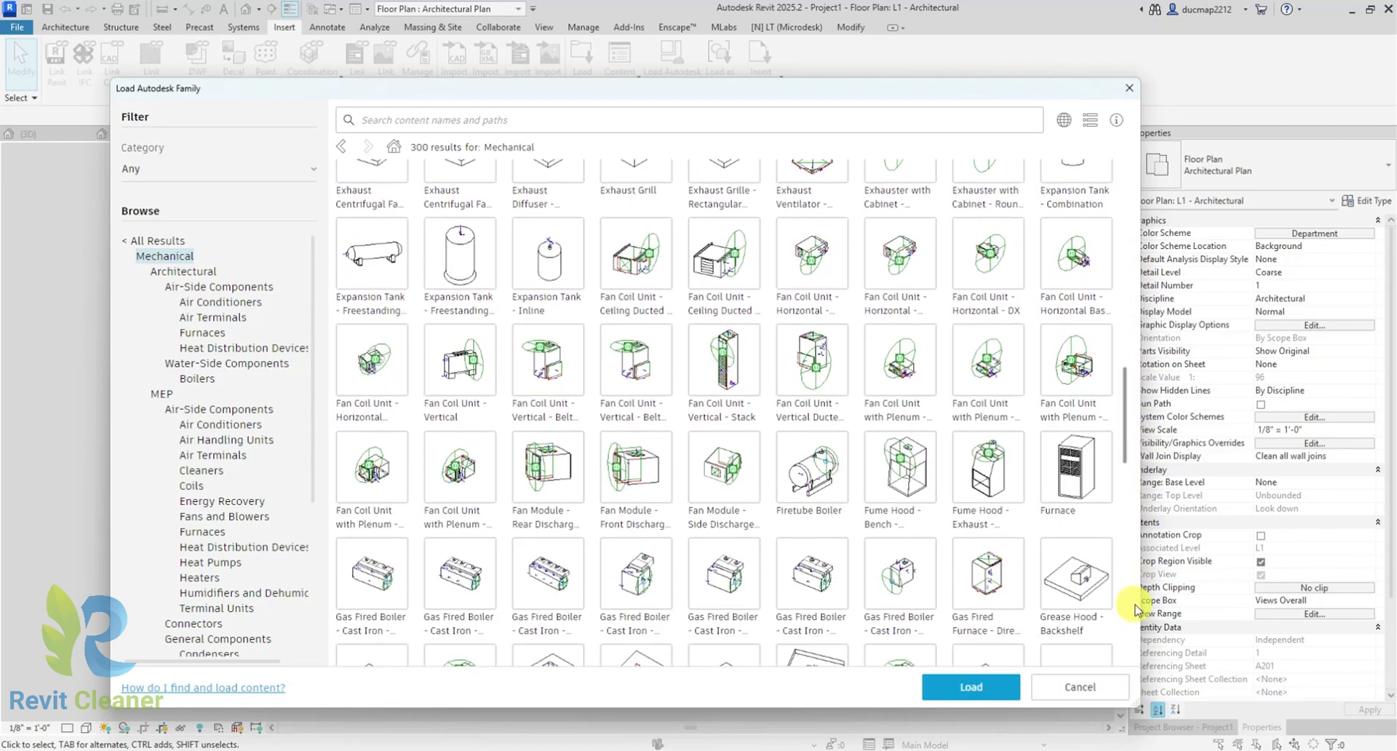
Select all families in the Mechanical category of the Autodesk library and load them into the project
{"action": "left_click_drag", "start_coordinate": [1121, 407], "coordinate": [1132, 271]}
{"action": "left_click", "coordinate": [355, 183]}
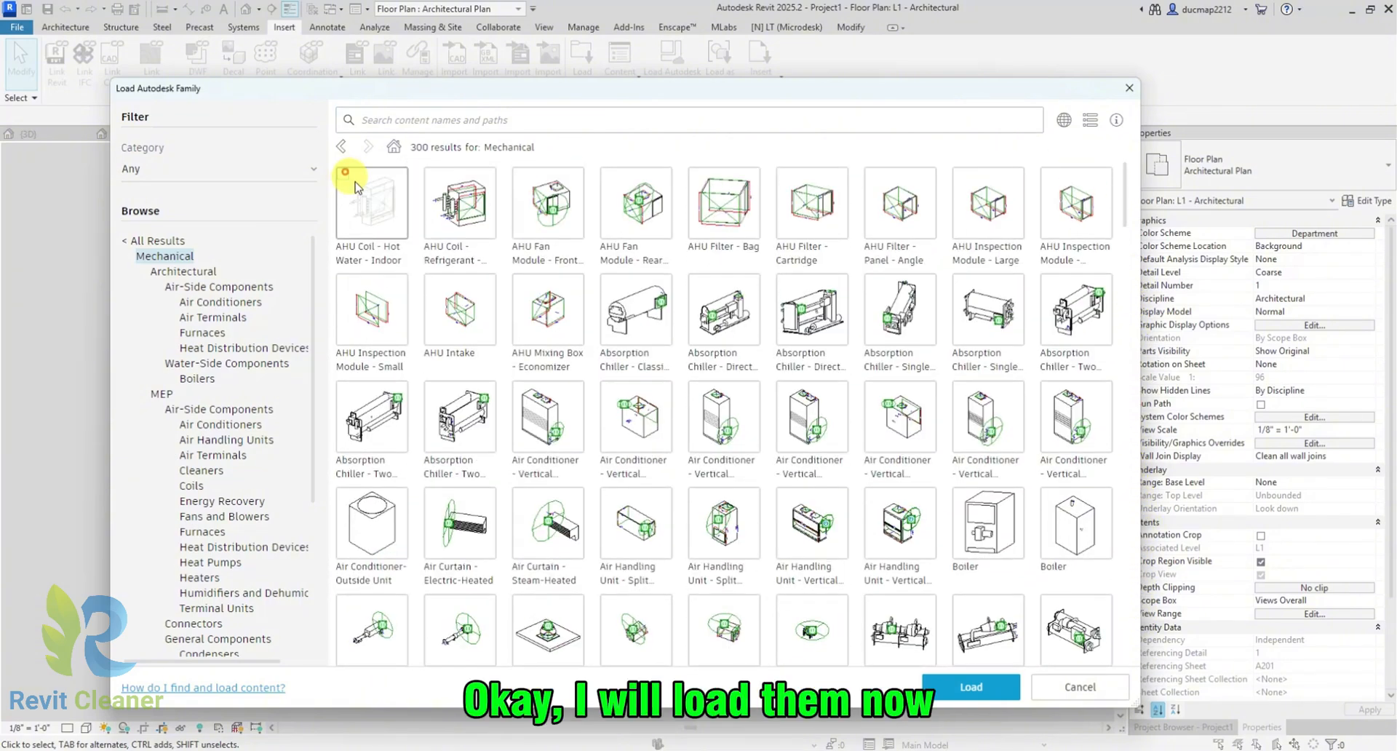
{"action": "left_click", "coordinate": [344, 177]}
{"action": "left_click_drag", "start_coordinate": [1126, 211], "coordinate": [1123, 659]}
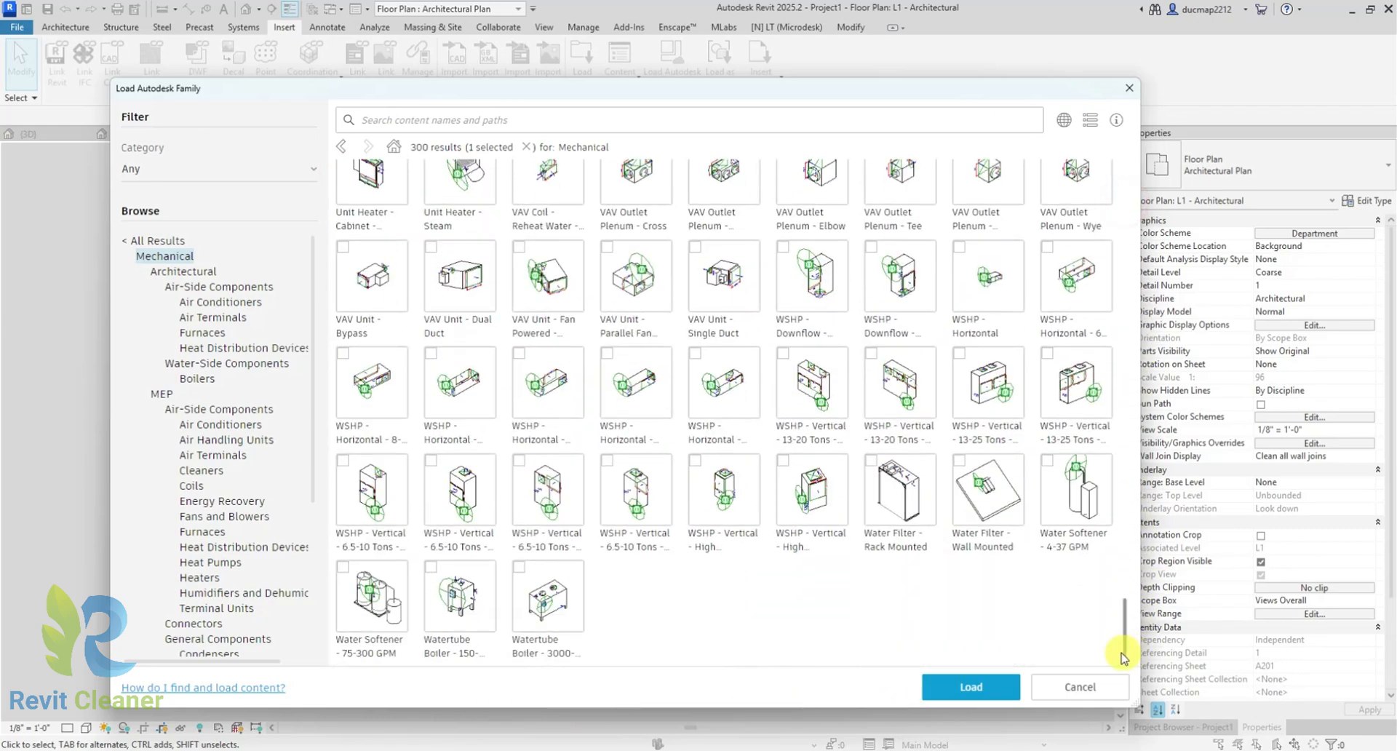
{"action": "left_click", "coordinate": [520, 567], "text": "shift"}
{"action": "scroll", "coordinate": [723, 516], "scroll_direction": "down", "scroll_amount": 2}
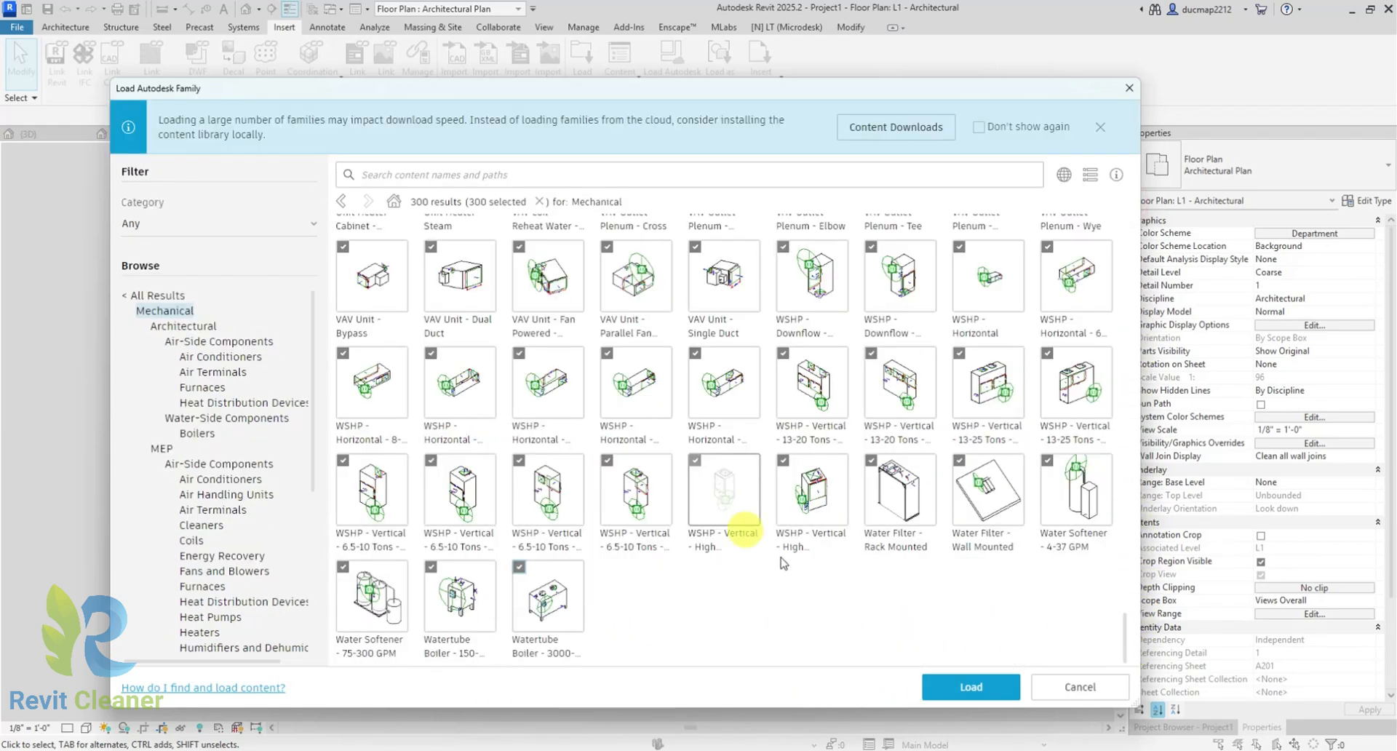
{"action": "left_click", "coordinate": [974, 690]}
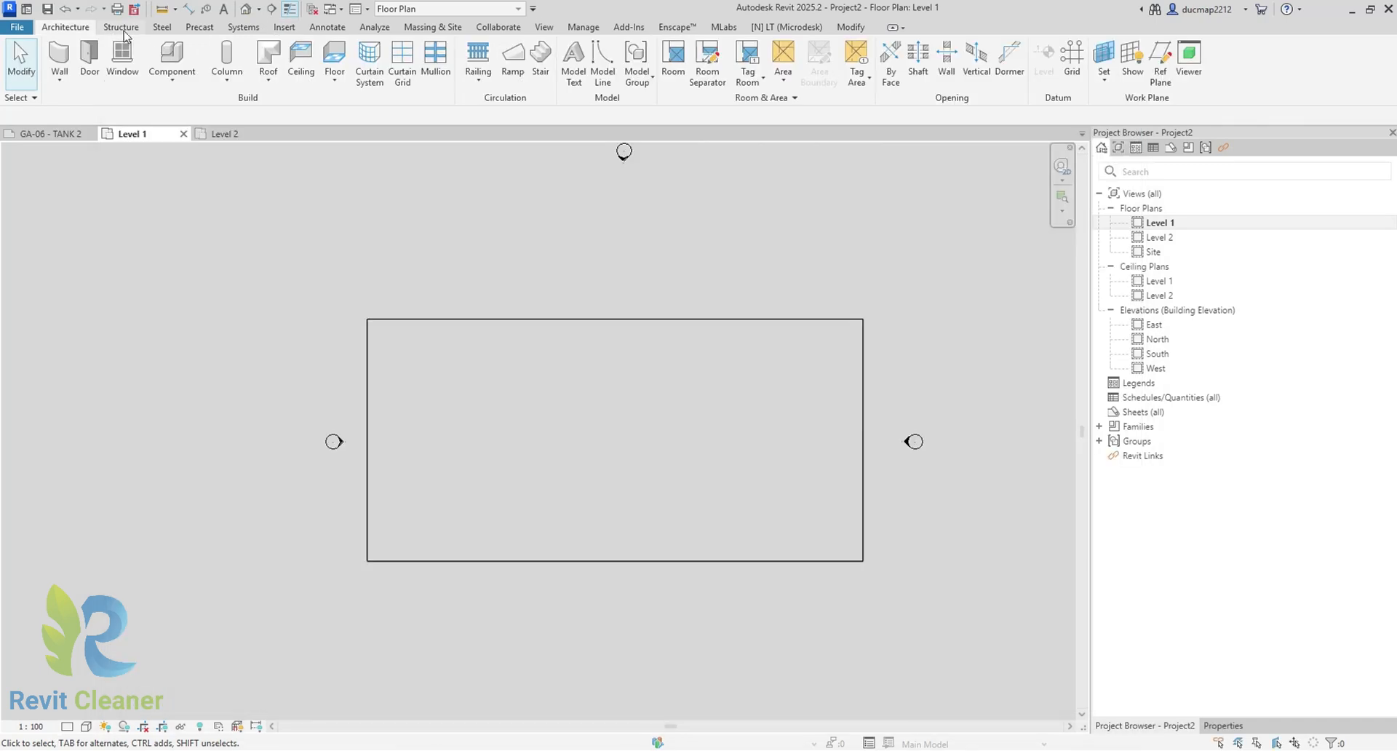
Place a 600 Tons direct-fired absorption chiller (600-1100 Tons family) as mechanical equipment near the floor outline's upper-left corner
{"action": "left_click", "coordinate": [241, 26]}
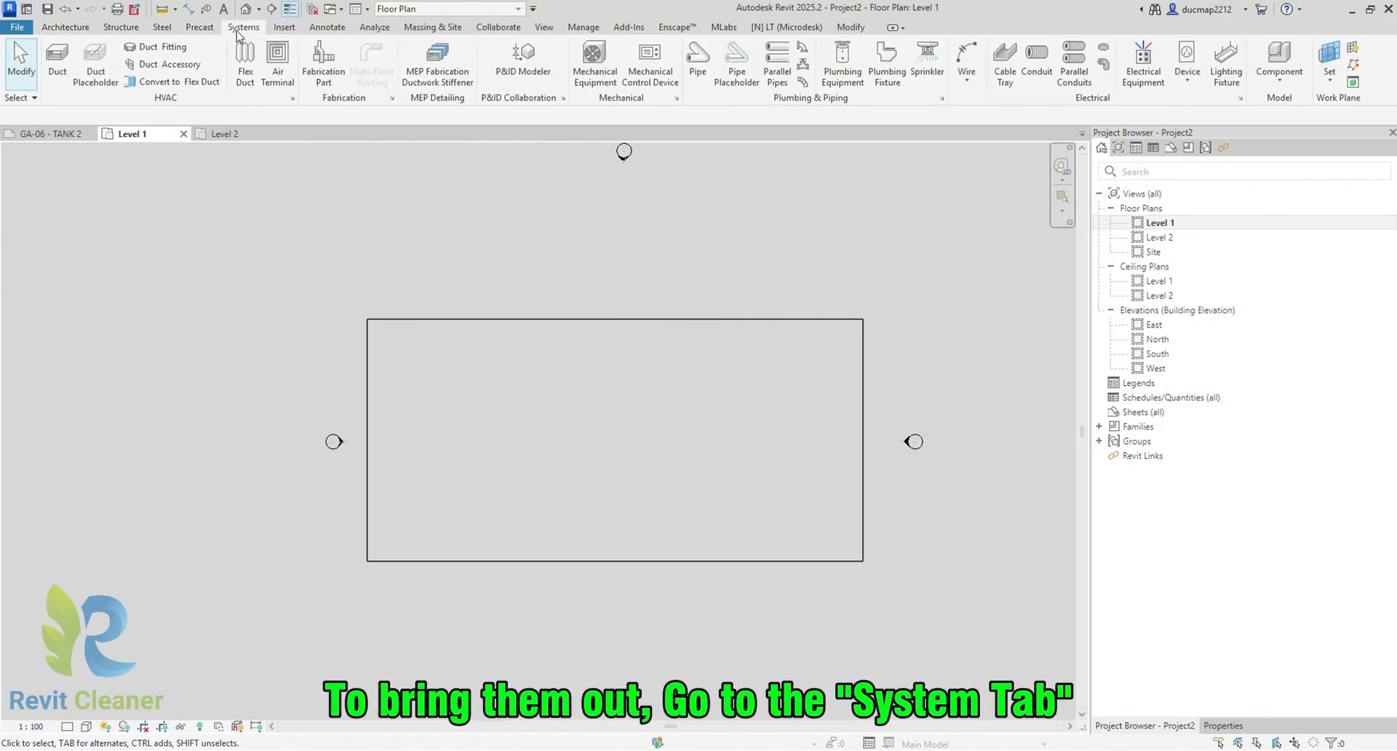
{"action": "left_click", "coordinate": [600, 81]}
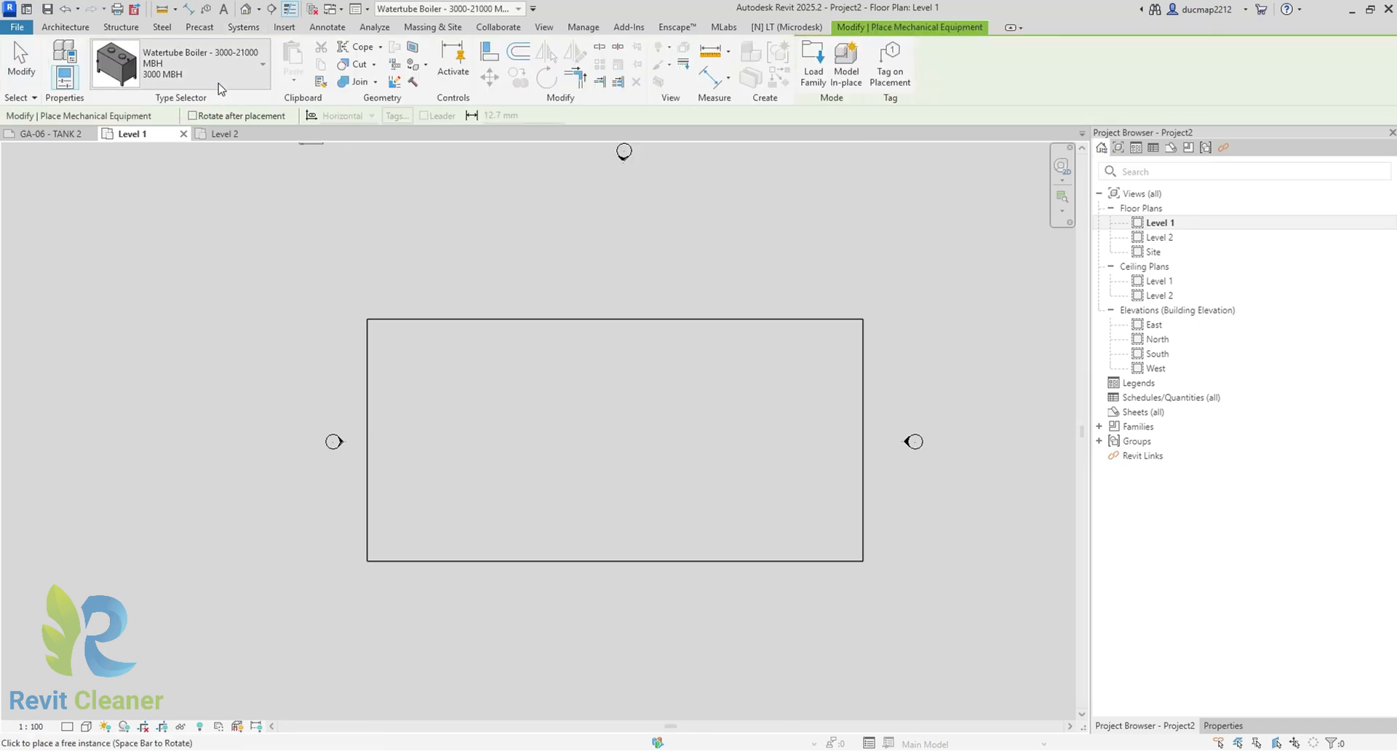
{"action": "left_click", "coordinate": [218, 85]}
{"action": "left_click_drag", "start_coordinate": [348, 332], "coordinate": [366, 126]}
{"action": "left_click", "coordinate": [146, 148]}
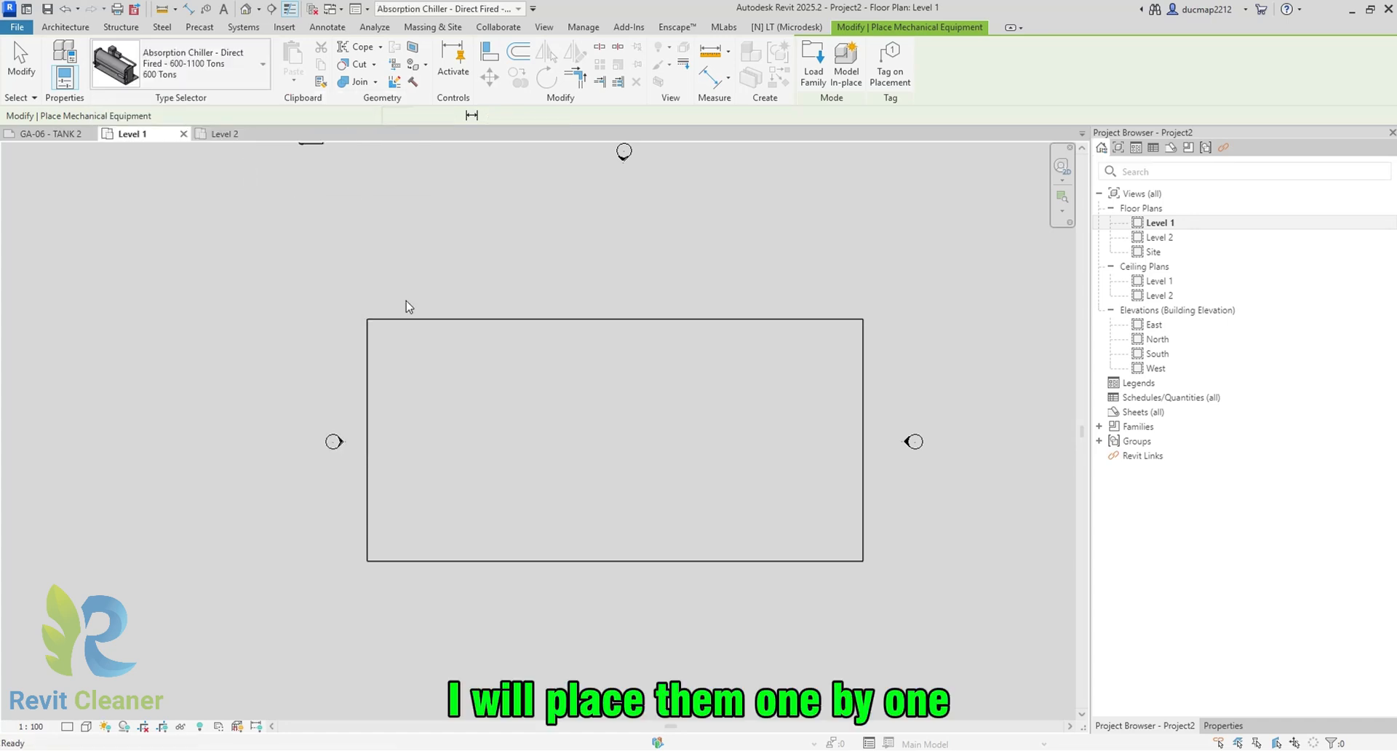
{"action": "left_click", "coordinate": [384, 343]}
Place a 5 Tons air-cooled vertical packaged air conditioner, a 21" x 32" x 36" boiler and two small units beside the absorption chiller
{"action": "left_click", "coordinate": [211, 65]}
{"action": "scroll", "coordinate": [483, 340], "scroll_direction": "up", "scroll_amount": 2}
{"action": "left_click", "coordinate": [477, 344]}
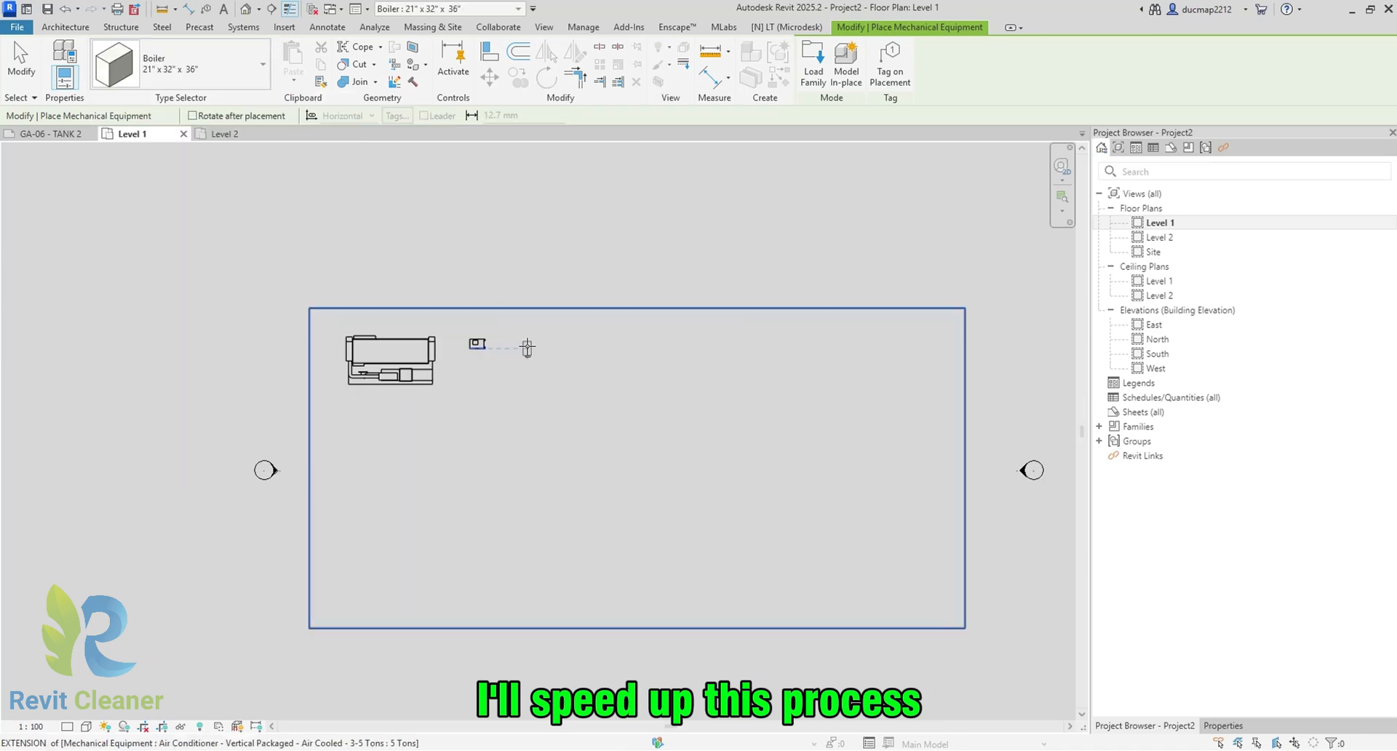
{"action": "left_click", "coordinate": [526, 349]}
{"action": "left_click", "coordinate": [571, 349]}
{"action": "left_click", "coordinate": [609, 346]}
Continue the first equipment row with an inline tubular centrifugal fan, an eight-fan cooling unit and a 46 MBH vertical air-cooled condenser
{"action": "left_click", "coordinate": [211, 65]}
{"action": "left_click", "coordinate": [248, 306]}
{"action": "left_click", "coordinate": [652, 339]}
{"action": "left_click", "coordinate": [705, 338]}
{"action": "left_click", "coordinate": [805, 344]}
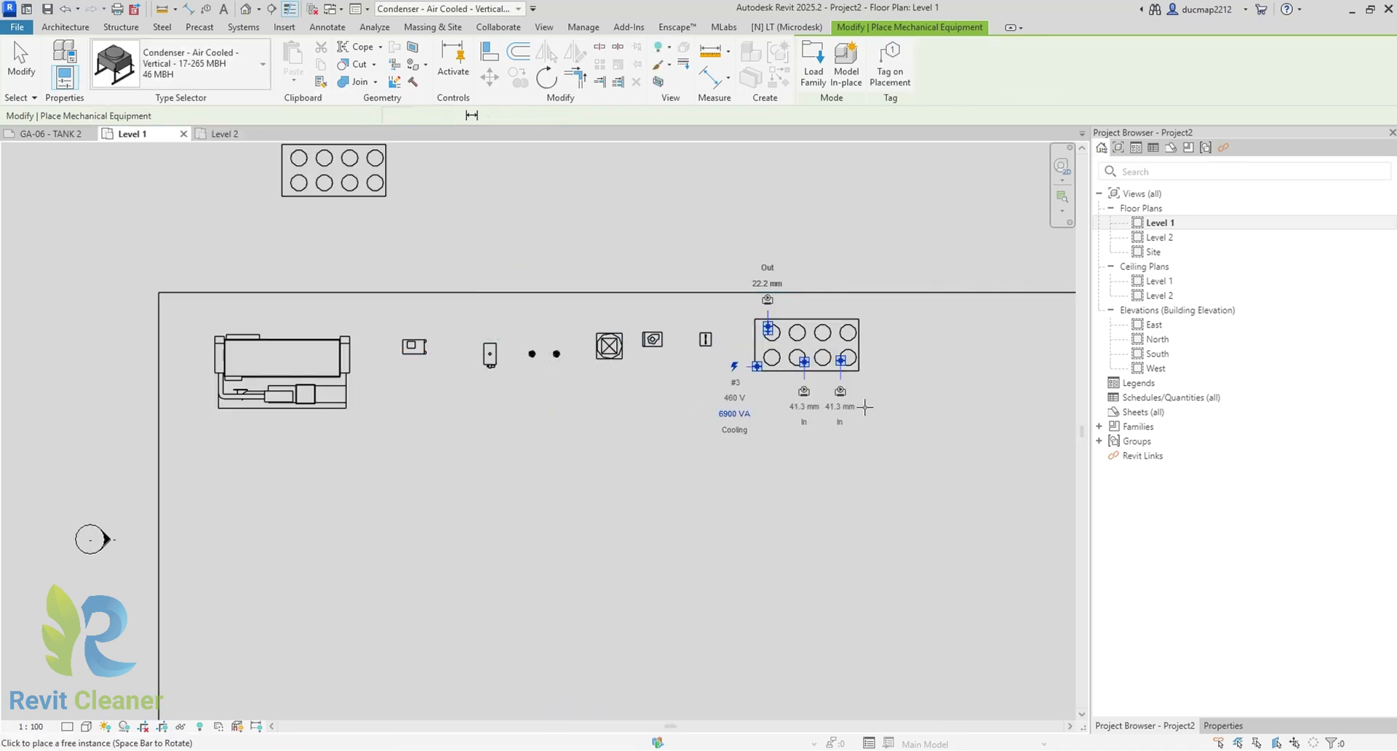
{"action": "left_click", "coordinate": [757, 270]}
Place an evaporative condenser, two closed-circuit counterflow cooling towers, an economizer, a 275 Gallon horizontal expansion tank and a 1600 CFM ceiling ducted fan coil unit
{"action": "left_click", "coordinate": [211, 66]}
{"action": "left_click", "coordinate": [227, 272]}
{"action": "left_click", "coordinate": [237, 387]}
{"action": "left_click", "coordinate": [238, 486]}
{"action": "left_click", "coordinate": [366, 373]}
{"action": "left_click", "coordinate": [434, 373]}
{"action": "left_click", "coordinate": [516, 371]}
Place an 80 HP firetube boiler in the second row, and a chiller, two mixing tanks and a long sectional unit in the third row
{"action": "left_click", "coordinate": [211, 66]}
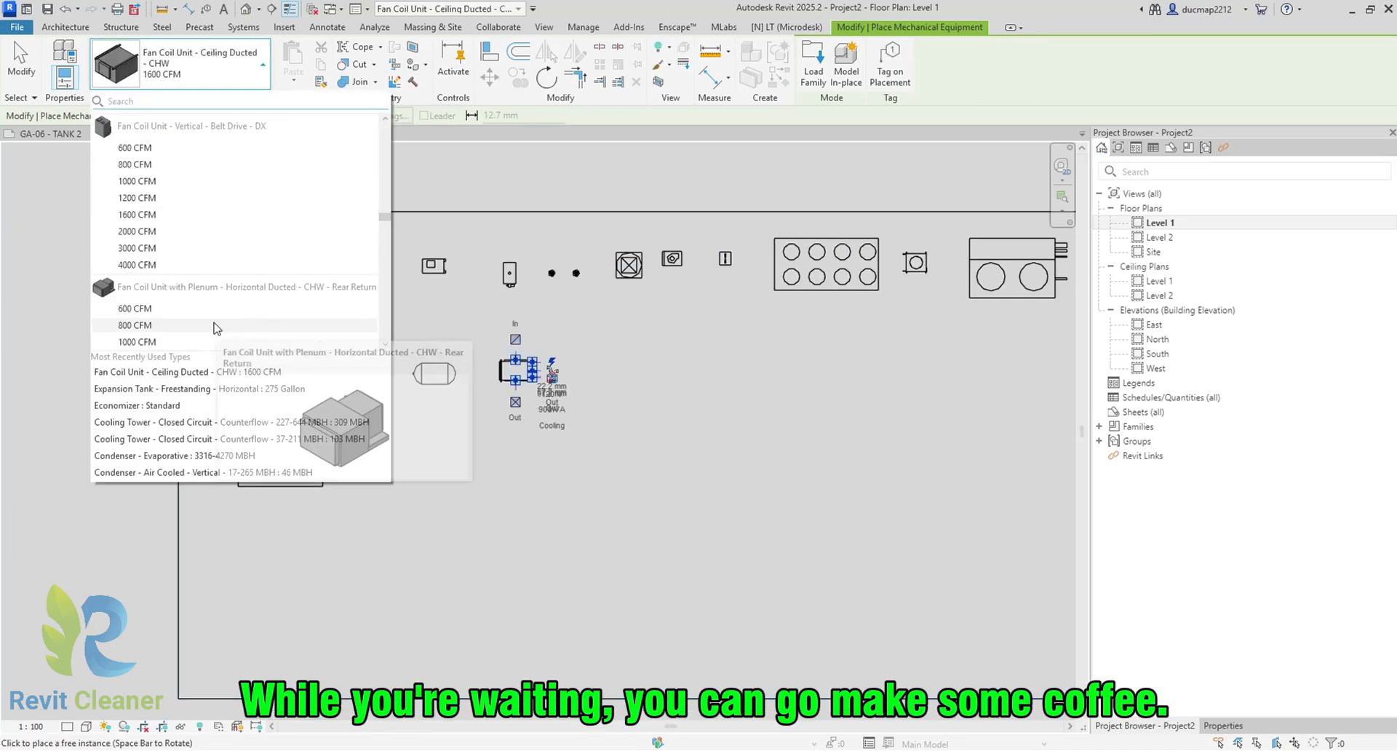
{"action": "left_click", "coordinate": [215, 324]}
{"action": "left_click", "coordinate": [614, 369]}
{"action": "left_click", "coordinate": [713, 378]}
{"action": "left_click", "coordinate": [412, 457]}
{"action": "left_click", "coordinate": [510, 460]}
{"action": "left_click", "coordinate": [576, 460]}
{"action": "left_click", "coordinate": [701, 460]}
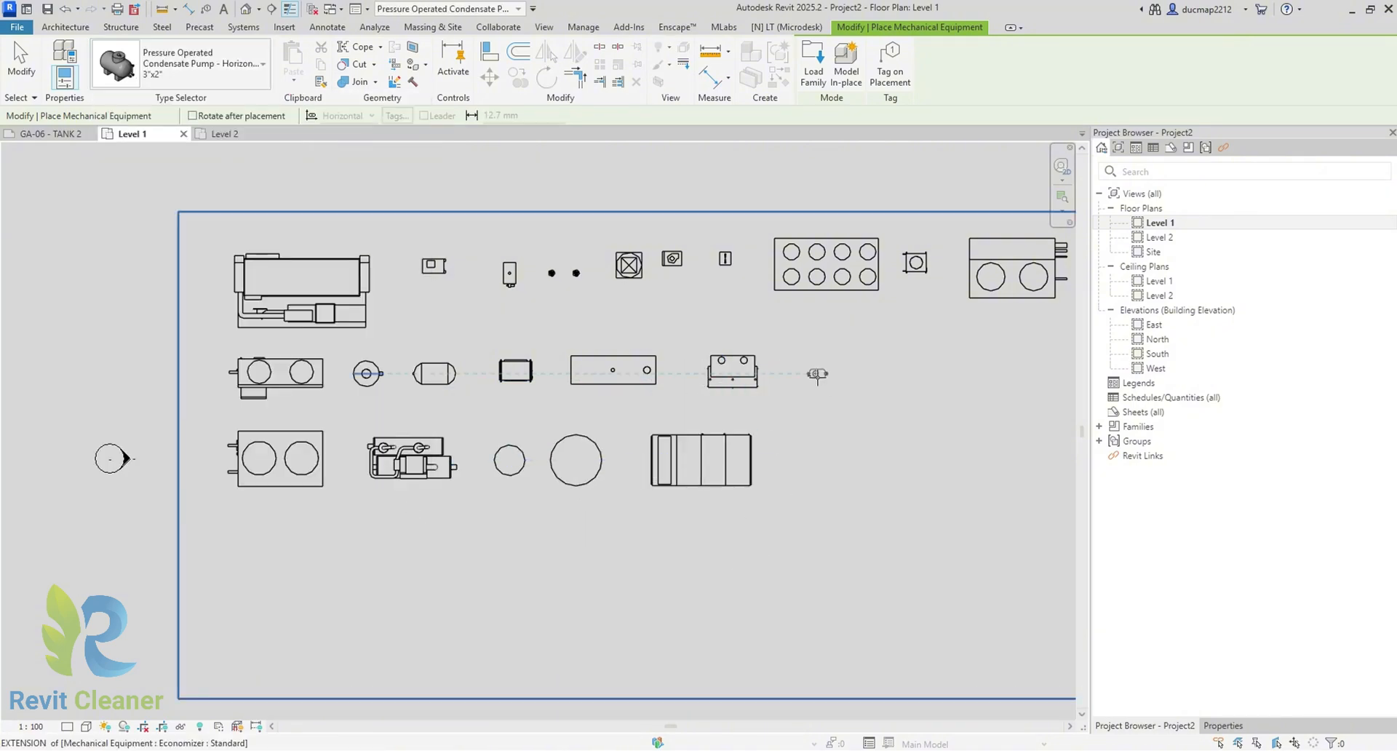
Place two 3"x2" condensate pumps, 600 and 1000 GPM base-mounted pumps, 100 and 140 GPM sand filters, and a 450-500 Tons air-cooled screw chiller
{"action": "left_click", "coordinate": [817, 373]}
{"action": "left_click", "coordinate": [672, 458]}
{"action": "left_click", "coordinate": [211, 65]}
{"action": "left_click", "coordinate": [710, 459]}
{"action": "left_click", "coordinate": [745, 464]}
{"action": "left_click", "coordinate": [780, 464]}
{"action": "left_click", "coordinate": [265, 575]}
Place a 110 Tons air-cooled scroll chiller and storage tanks beside the screw chiller to fill out the equipment layout
{"action": "left_click", "coordinate": [211, 65]}
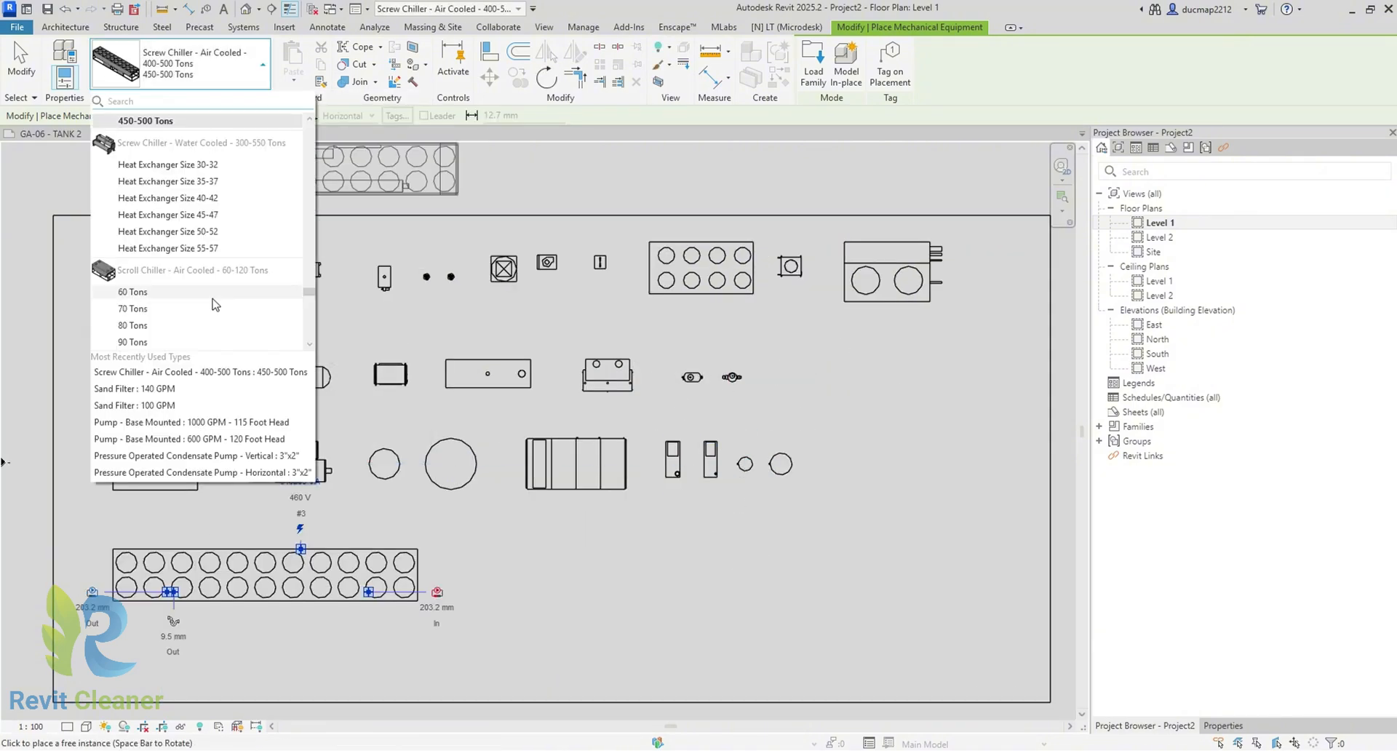
{"action": "left_click", "coordinate": [539, 479]}
{"action": "left_click", "coordinate": [690, 484]}
{"action": "left_click", "coordinate": [809, 483]}
{"action": "middle_click_drag", "start_coordinate": [595, 398], "coordinate": [578, 344]}
{"action": "left_click", "coordinate": [211, 65]}
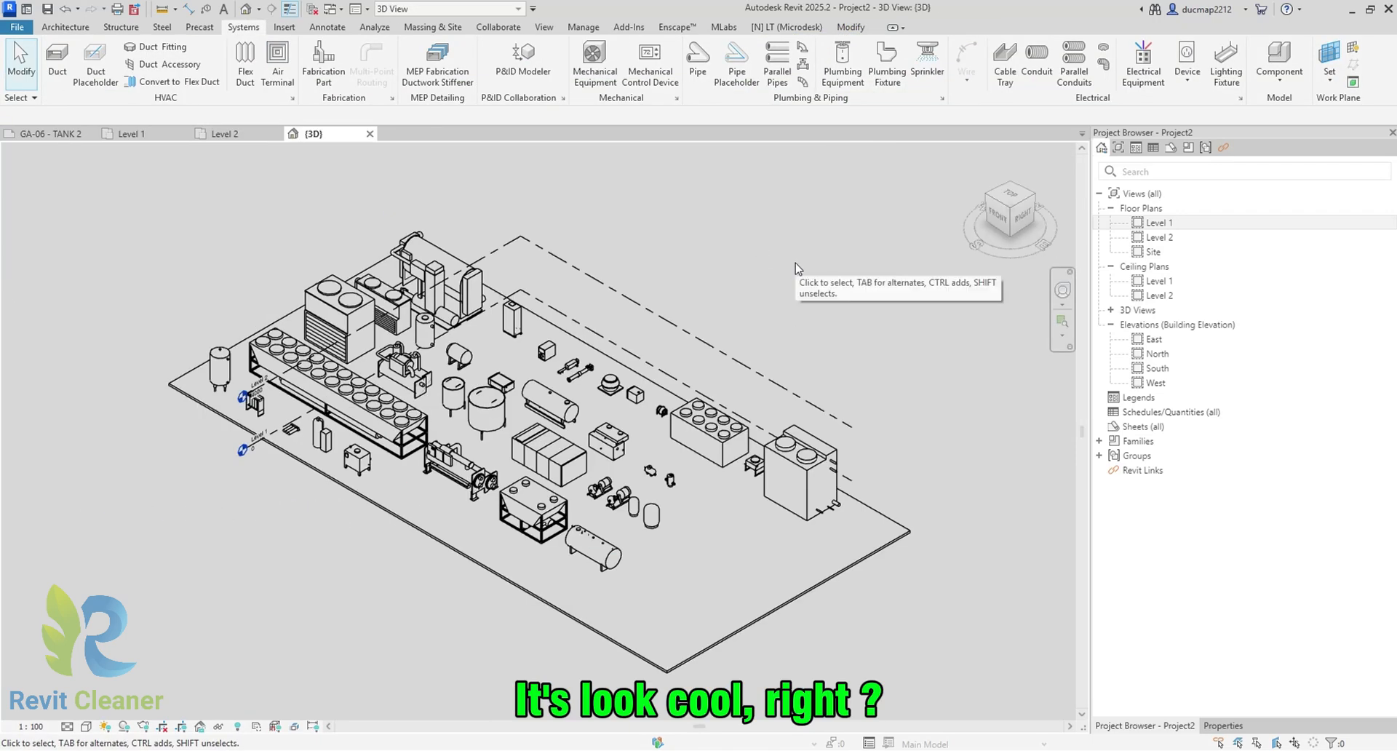
Set the 3D view to the Shaded visual style
{"action": "key", "text": "s"}
{"action": "key", "text": "d"}
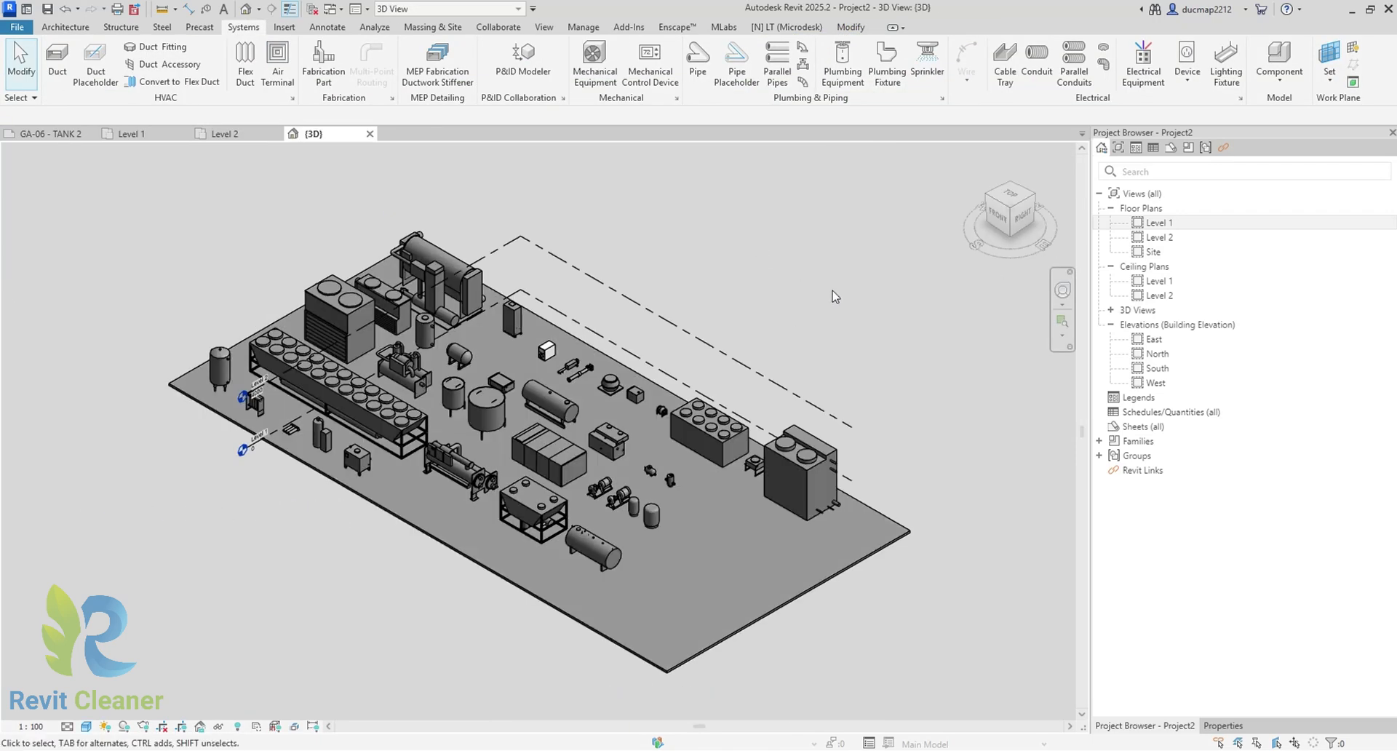
{"action": "mouse_move", "coordinate": [835, 296]}
{"action": "middle_mouse_down", "text": "shift"}
{"action": "mouse_move", "coordinate": [848, 274]}
{"action": "mouse_move", "coordinate": [767, 284]}
{"action": "middle_mouse_up", "text": "shift"}
Stretch the extents of Level 2 and Level 1 outward past the floor edge beside the absorption chiller
{"action": "left_click", "coordinate": [714, 346]}
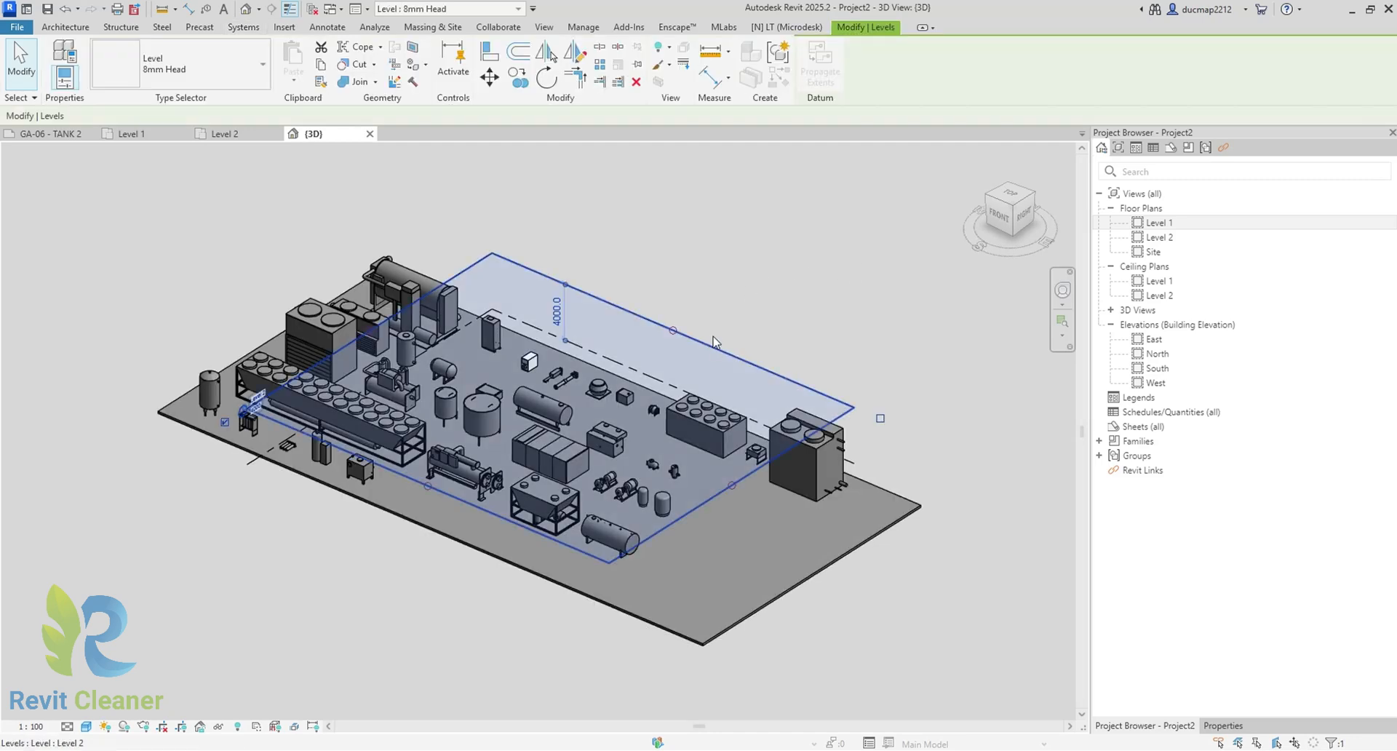
{"action": "middle_click_drag", "start_coordinate": [713, 346], "coordinate": [864, 282], "text": "shift"}
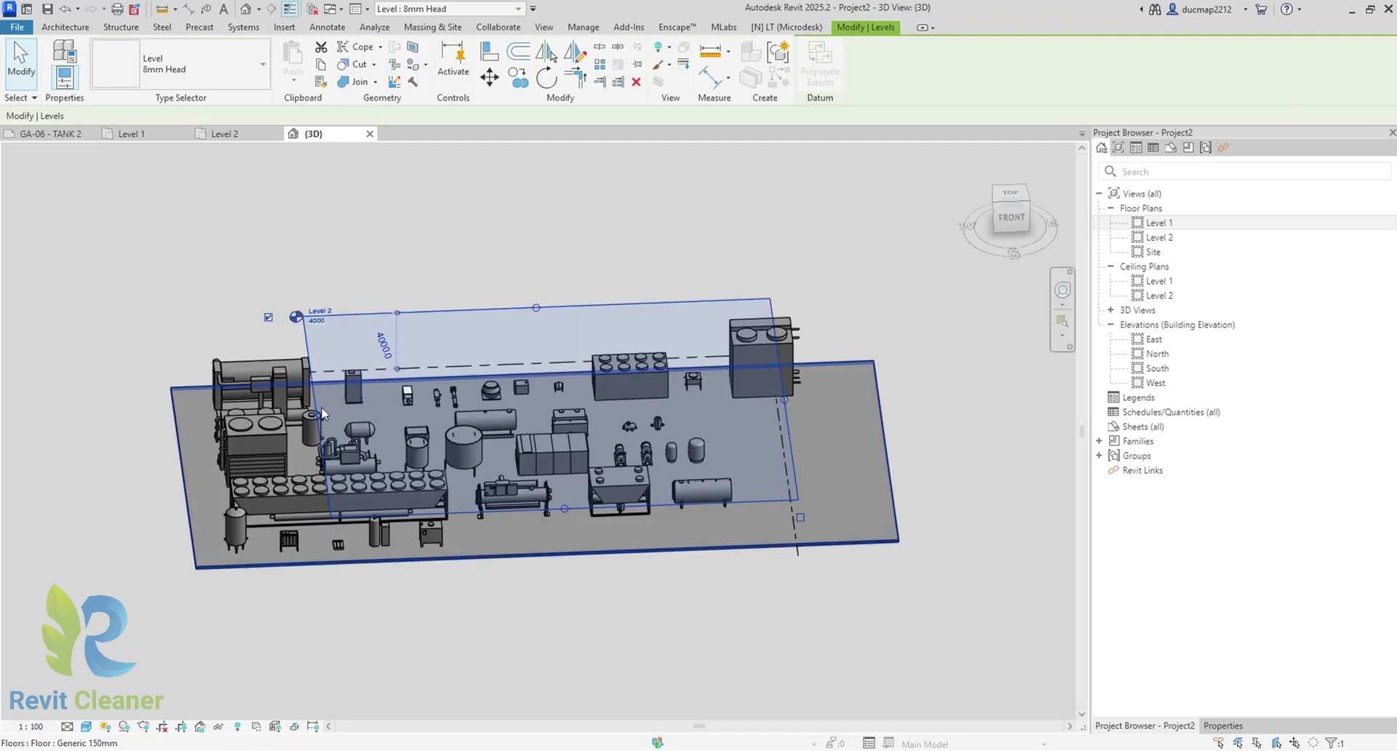
{"action": "left_click_drag", "start_coordinate": [246, 424], "coordinate": [111, 425]}
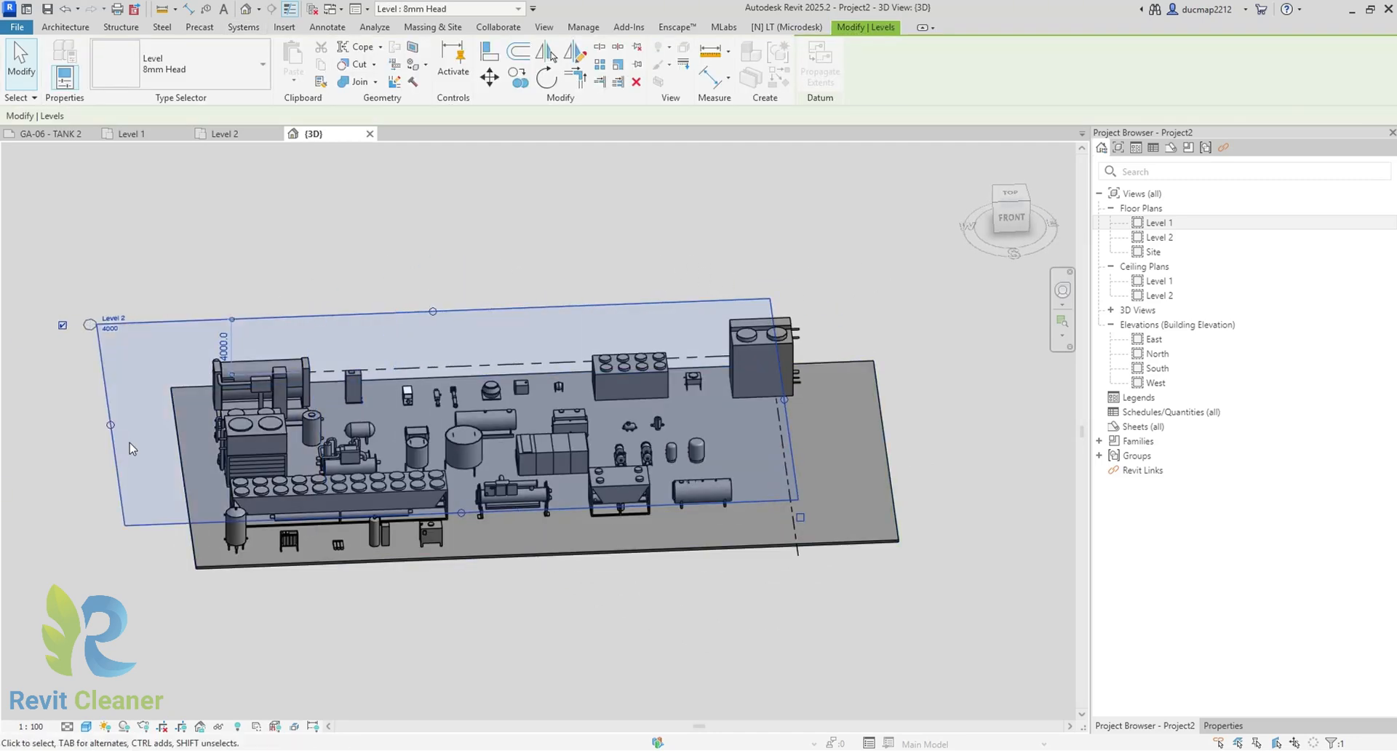
{"action": "left_click", "coordinate": [795, 557]}
{"action": "left_click_drag", "start_coordinate": [323, 478], "coordinate": [80, 472]}
{"action": "middle_click_drag", "start_coordinate": [80, 473], "coordinate": [678, 649], "text": "shift"}
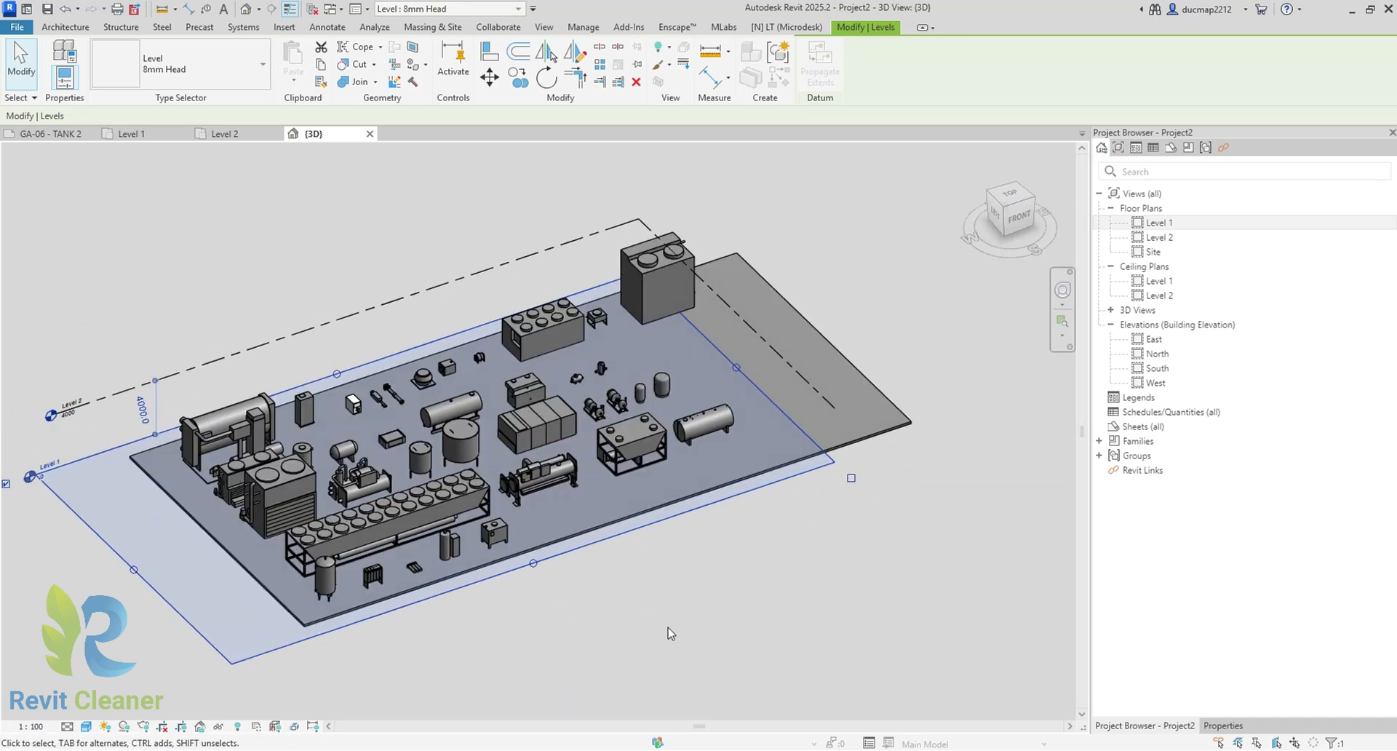
{"action": "left_click", "coordinate": [670, 633]}
Inspect the absorption chiller and the smaller equipment along the floor's rear edge in close-up
{"action": "scroll", "coordinate": [227, 393], "scroll_direction": "up", "scroll_amount": 4}
{"action": "left_click", "coordinate": [230, 437]}
{"action": "middle_click_drag", "start_coordinate": [527, 329], "coordinate": [486, 289], "text": "shift"}
{"action": "left_click", "coordinate": [436, 290]}
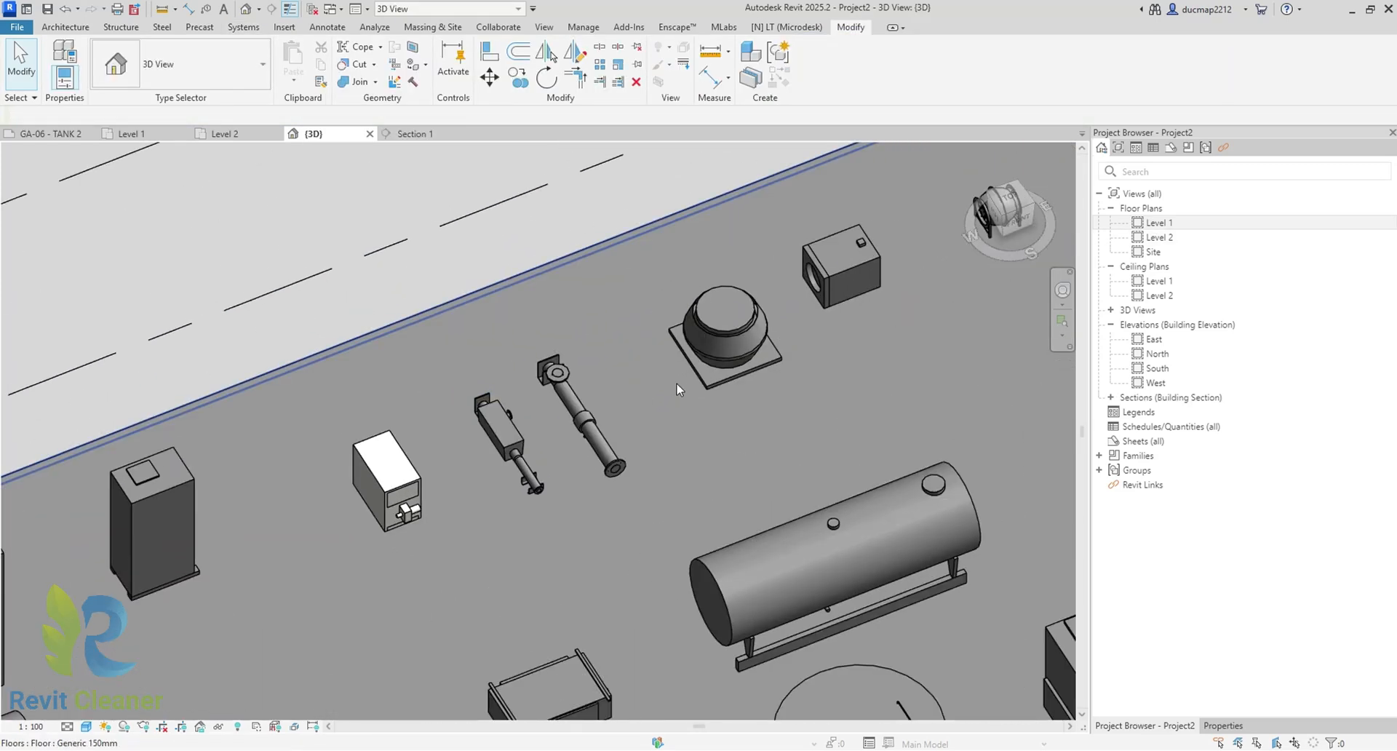
{"action": "scroll", "coordinate": [680, 385], "scroll_direction": "up", "scroll_amount": 2}
{"action": "left_click", "coordinate": [440, 444]}
{"action": "left_click", "coordinate": [575, 440]}
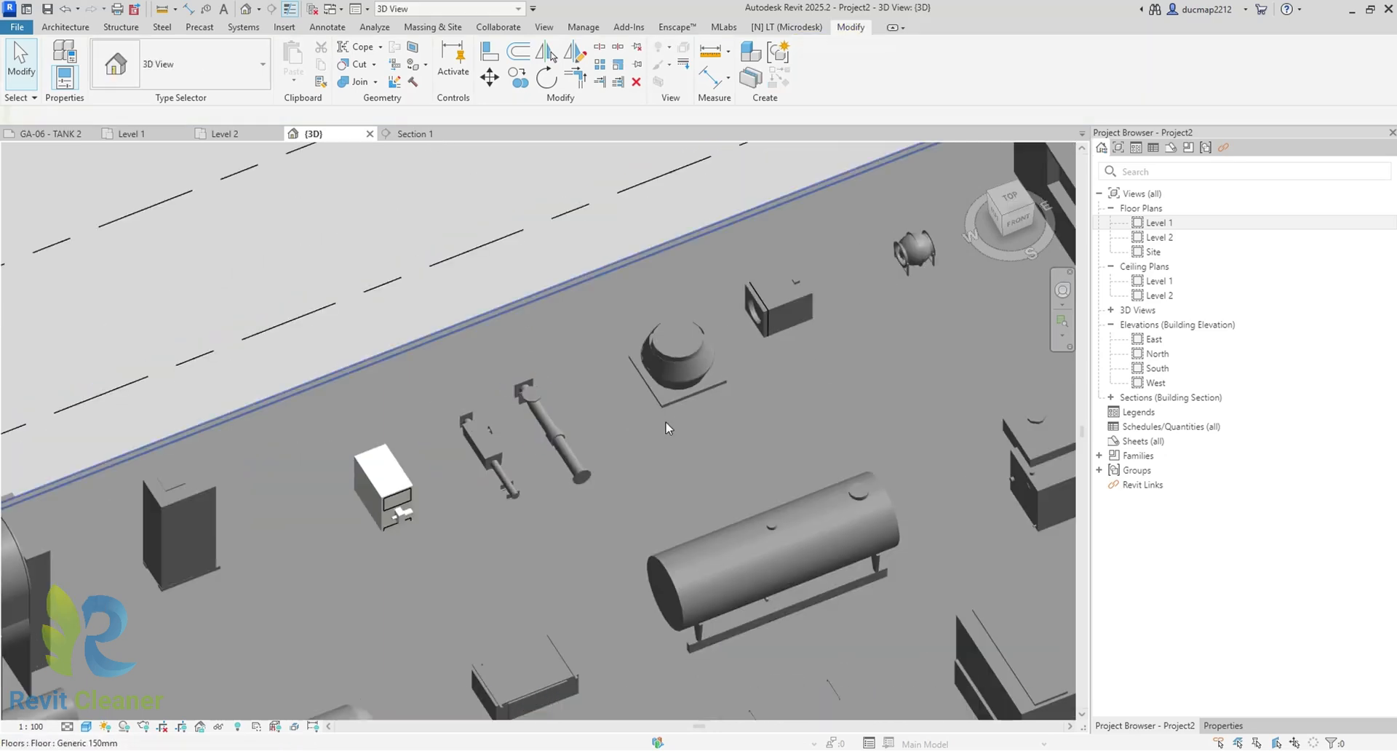
Examine the inline tubular centrifugal fan beside the eight-fan cooling unit
{"action": "scroll", "coordinate": [383, 562], "scroll_direction": "up", "scroll_amount": 4}
{"action": "left_click", "coordinate": [391, 507]}
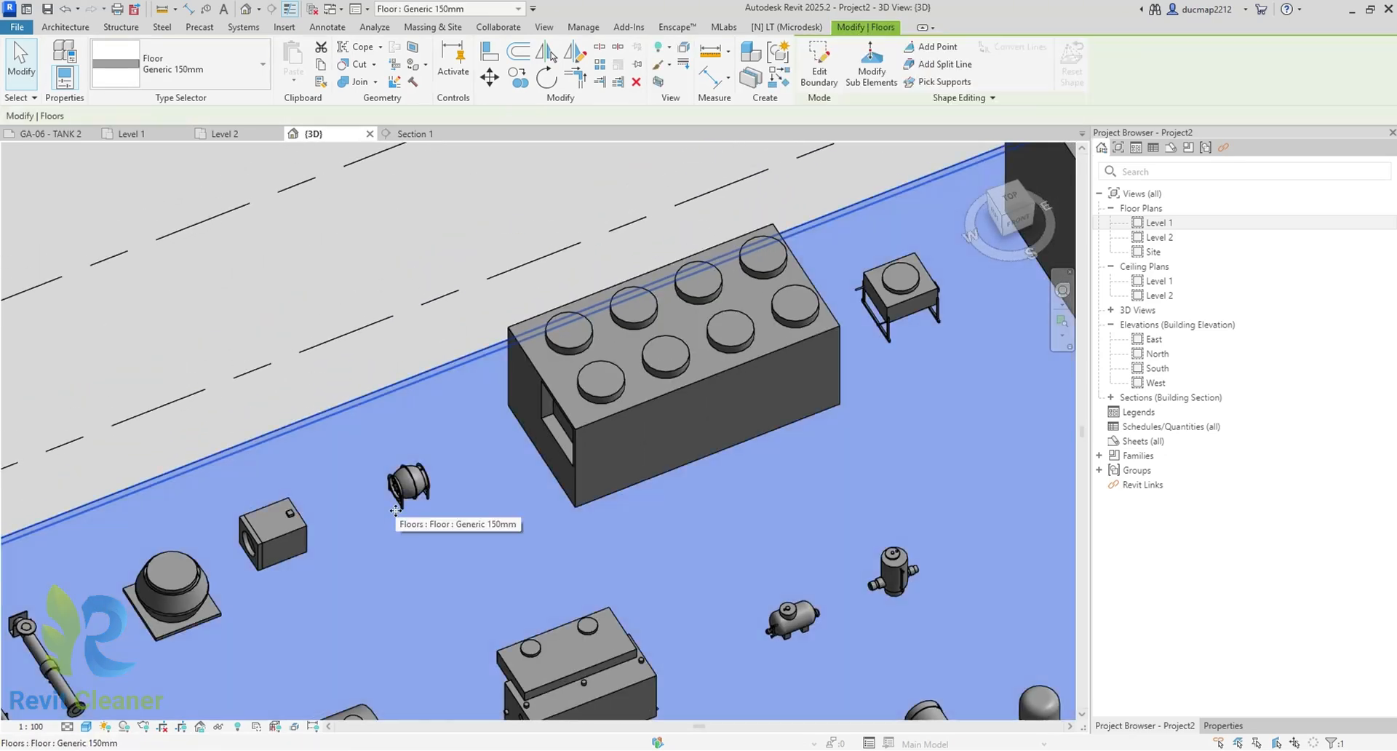
{"action": "key", "text": "Escape"}
{"action": "middle_click_drag", "start_coordinate": [397, 514], "coordinate": [521, 499], "text": "shift"}
{"action": "scroll", "coordinate": [407, 489], "scroll_direction": "up", "scroll_amount": 2}
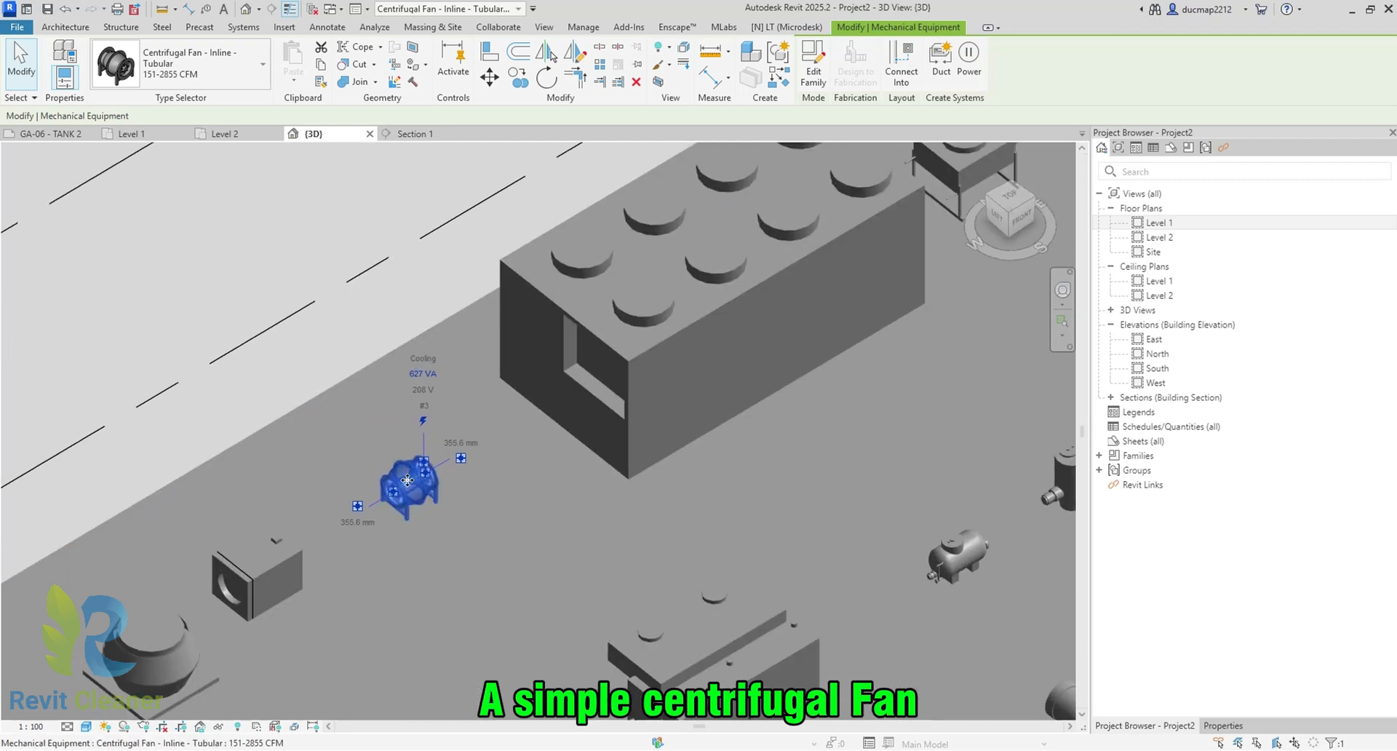
{"action": "key", "text": "Escape"}
Look over the equipment rows and examine the horizontal expansion tank and the economizer with its available types
{"action": "scroll", "coordinate": [567, 525], "scroll_direction": "down", "scroll_amount": 2}
{"action": "middle_click_drag", "start_coordinate": [735, 422], "coordinate": [600, 483]}
{"action": "middle_click_drag", "start_coordinate": [701, 468], "coordinate": [601, 429]}
{"action": "scroll", "coordinate": [585, 524], "scroll_direction": "down", "scroll_amount": 2}
{"action": "middle_click_drag", "start_coordinate": [447, 542], "coordinate": [556, 367]}
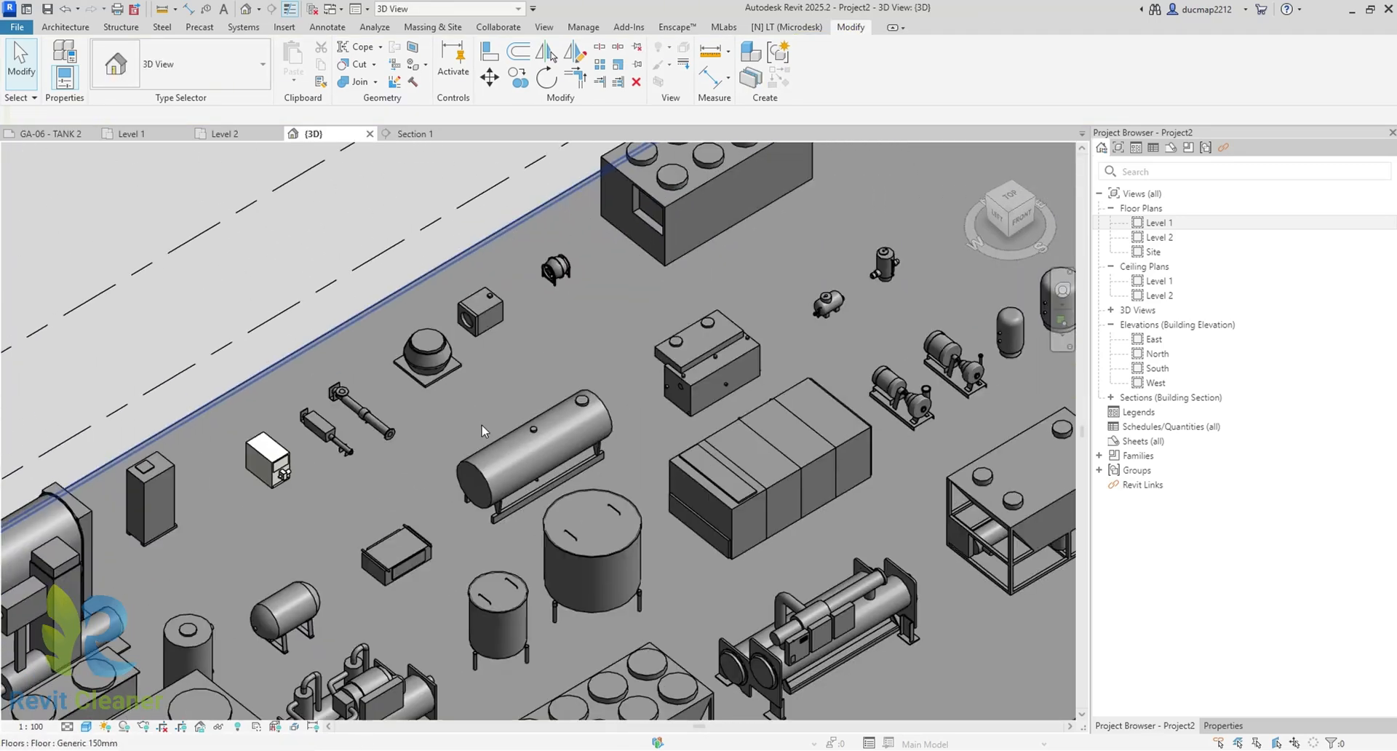
{"action": "middle_click_drag", "start_coordinate": [324, 548], "coordinate": [579, 420]}
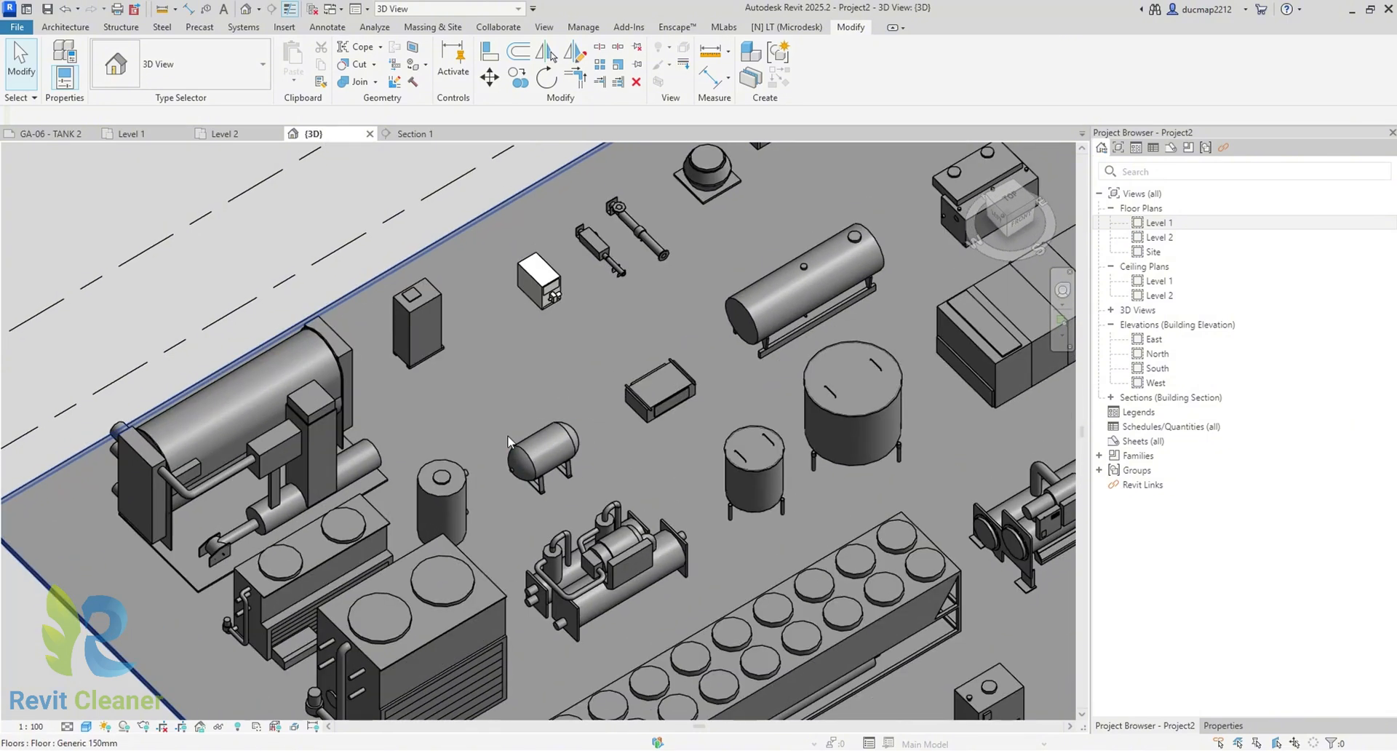
{"action": "left_click", "coordinate": [554, 442]}
{"action": "middle_click_drag", "start_coordinate": [684, 469], "coordinate": [646, 442], "text": "shift"}
{"action": "scroll", "coordinate": [478, 445], "scroll_direction": "up", "scroll_amount": 2}
{"action": "left_click", "coordinate": [409, 489]}
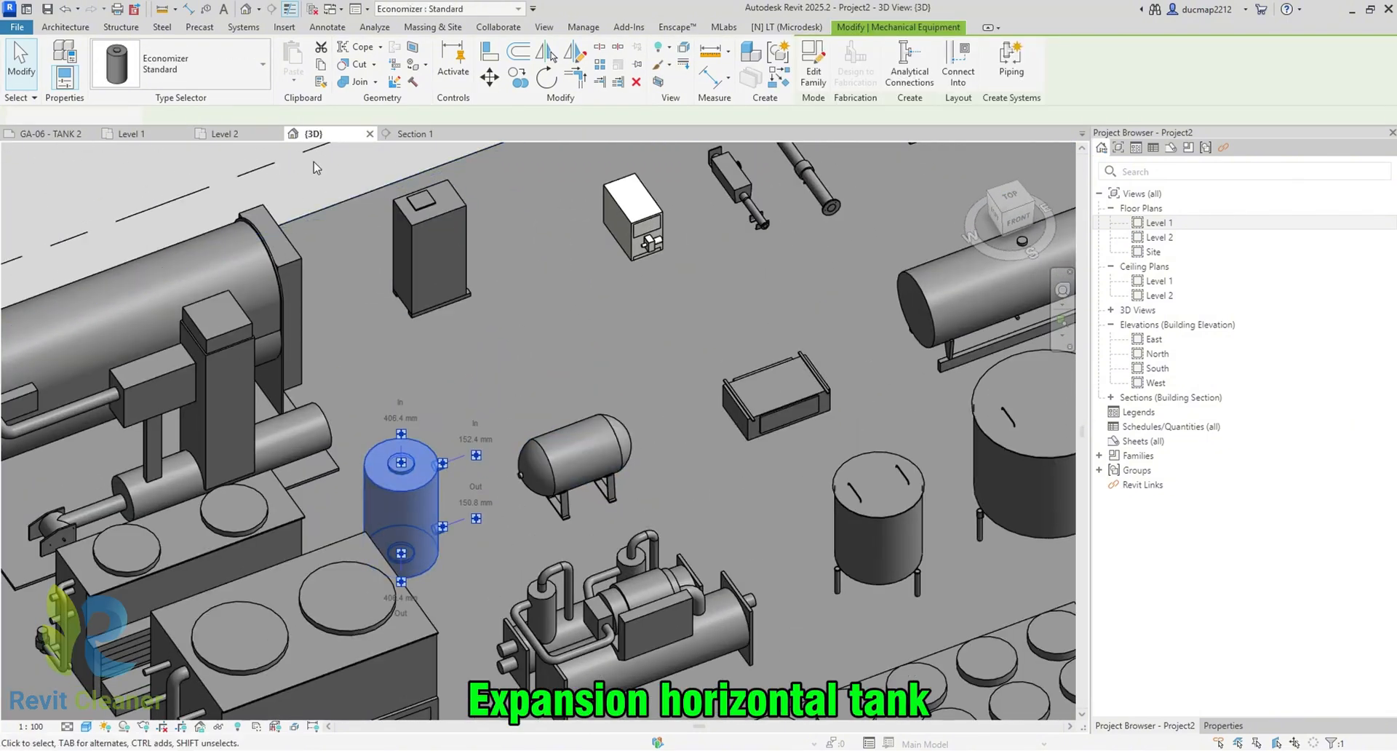
{"action": "left_click", "coordinate": [226, 79]}
{"action": "left_click", "coordinate": [555, 399]}
{"action": "left_click", "coordinate": [558, 399]}
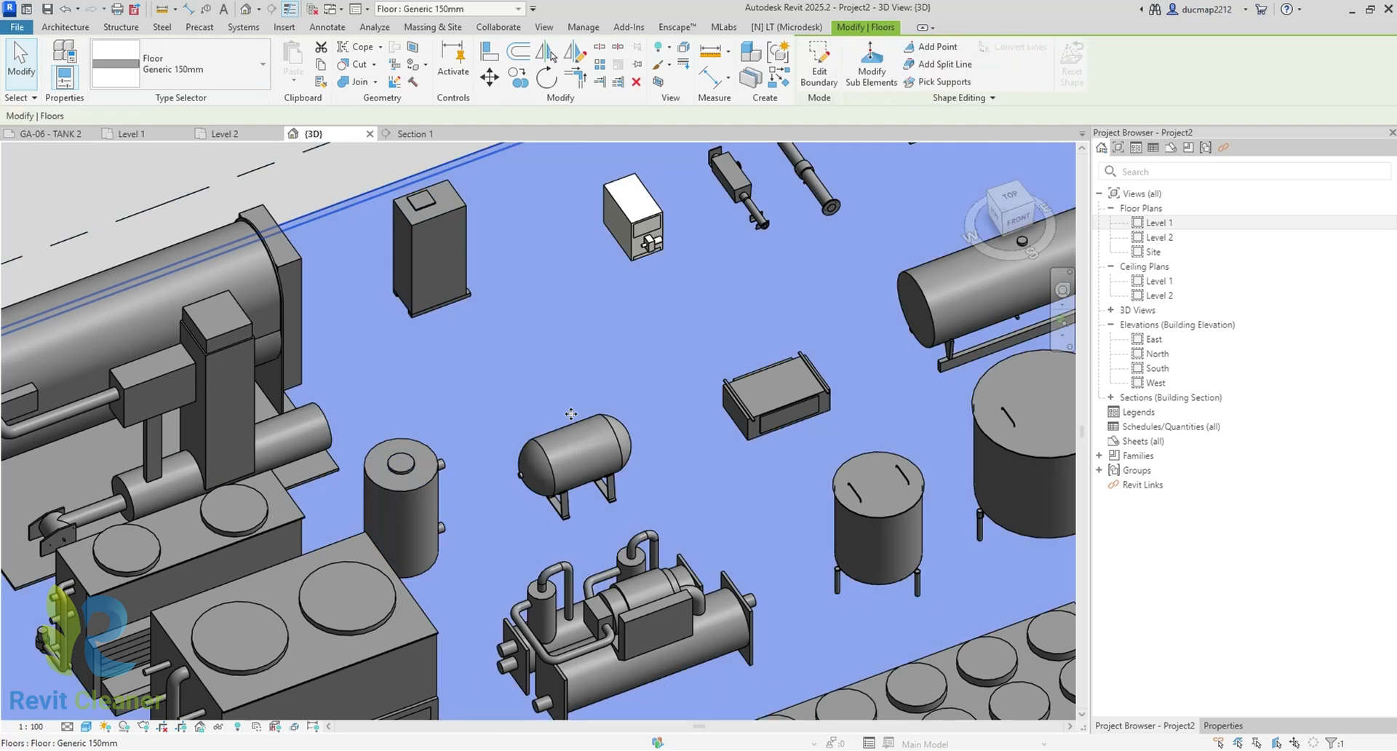
Change the freestanding horizontal expansion tank's type to 190 Gallon
{"action": "left_click", "coordinate": [558, 437]}
{"action": "left_click", "coordinate": [189, 82]}
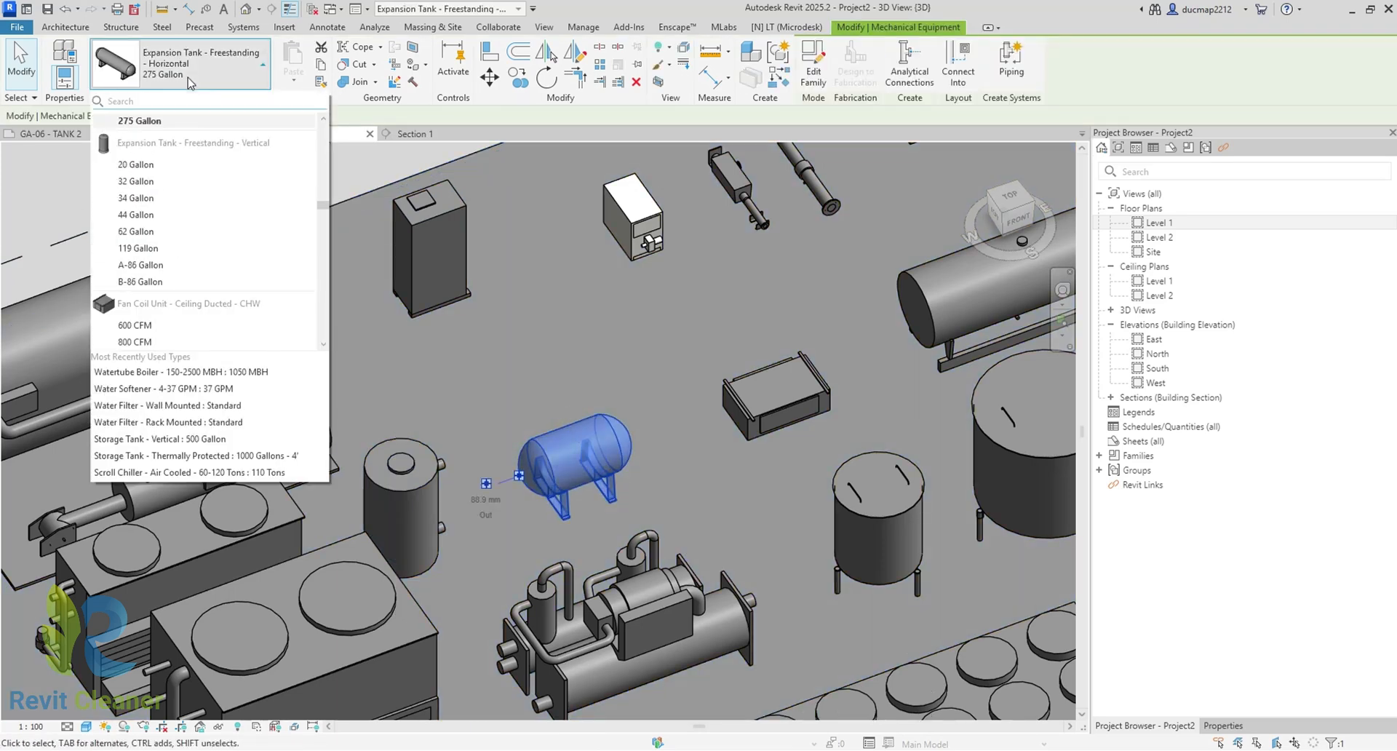
{"action": "scroll", "coordinate": [218, 155], "scroll_direction": "up", "scroll_amount": 2}
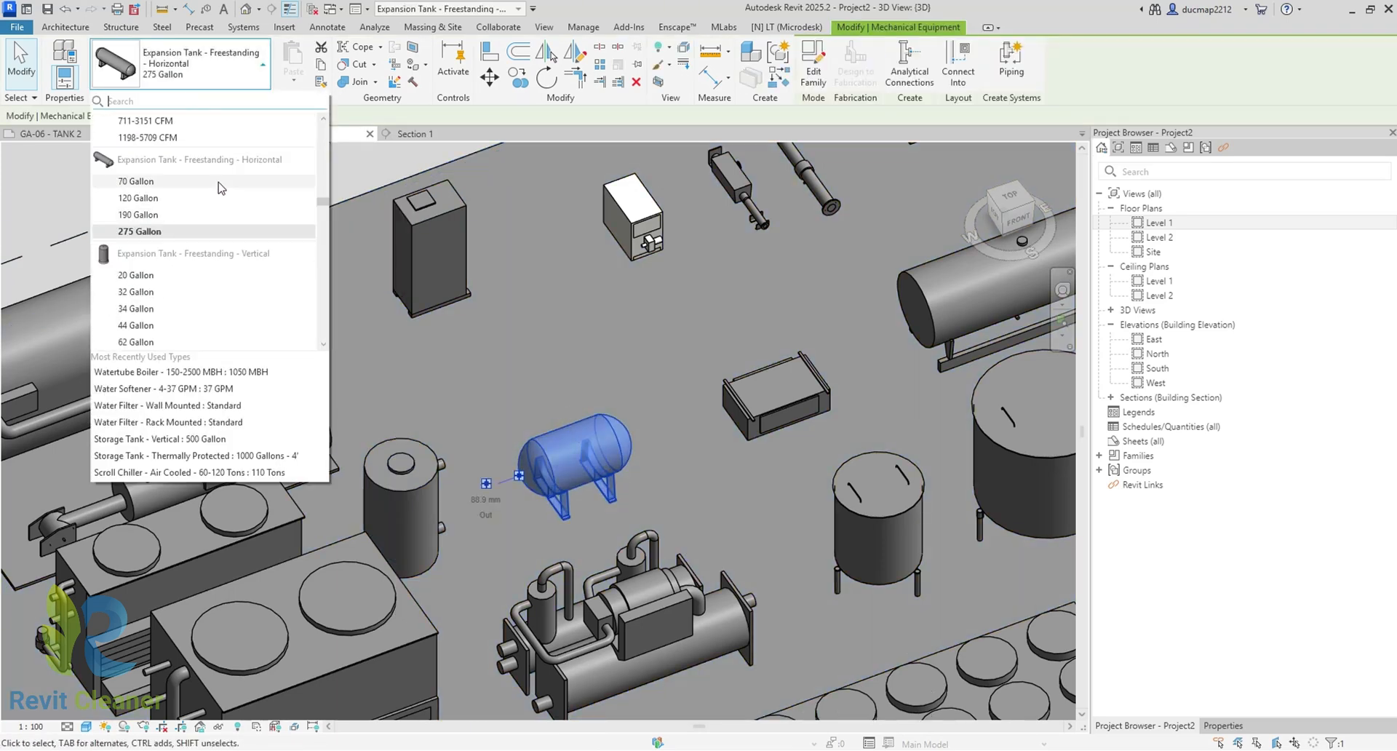
{"action": "left_click", "coordinate": [194, 216]}
{"action": "key", "text": "Escape"}
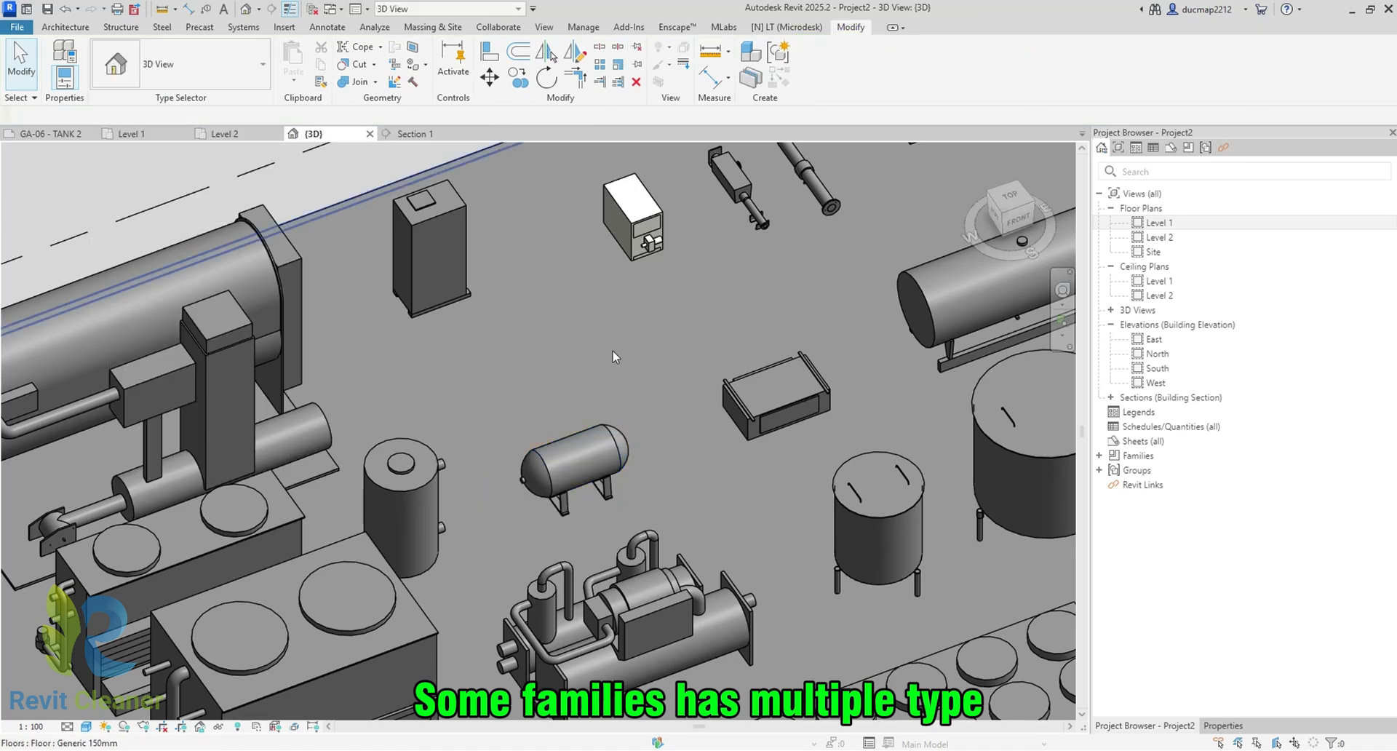
Inspect the ceiling ducted fan coil unit and the horizontal firetube boiler
{"action": "middle_click_drag", "start_coordinate": [739, 309], "coordinate": [429, 350]}
{"action": "left_click", "coordinate": [483, 416]}
{"action": "key", "text": "Escape"}
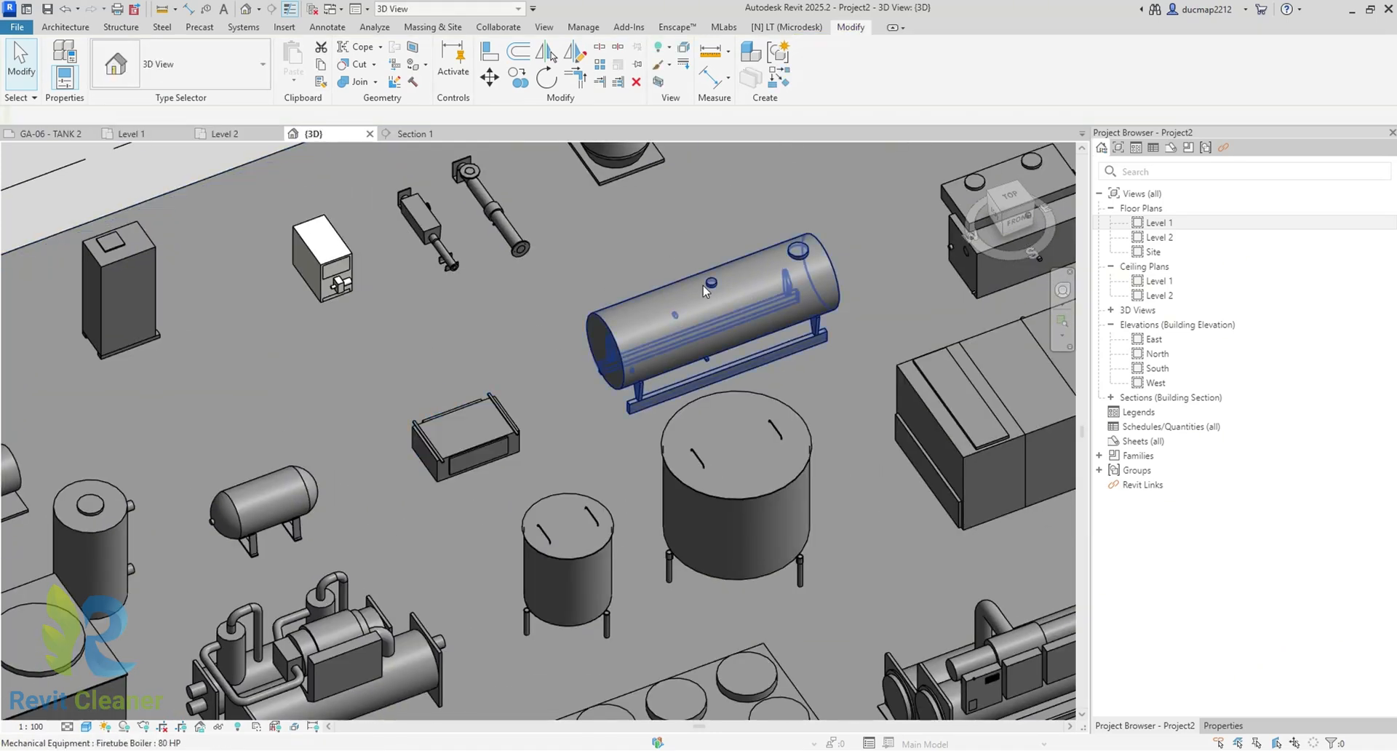
{"action": "left_click", "coordinate": [702, 285]}
{"action": "scroll", "coordinate": [808, 283], "scroll_direction": "up", "scroll_amount": 3}
{"action": "key", "text": "Escape"}
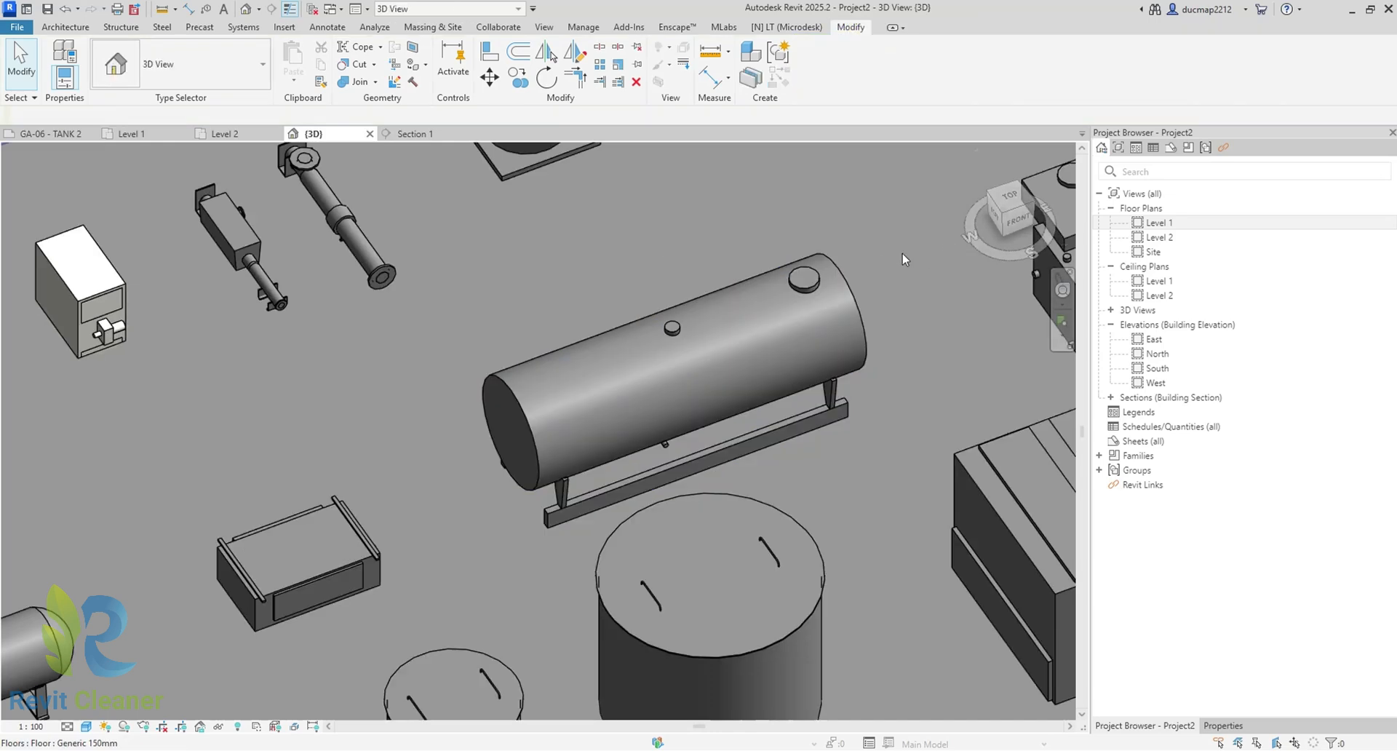
Look across the remaining tanks and chillers, and examine the smaller cone-bottom mixing tank in close-up
{"action": "middle_click_drag", "start_coordinate": [815, 306], "coordinate": [522, 414]}
{"action": "scroll", "coordinate": [749, 394], "scroll_direction": "down", "scroll_amount": 3}
{"action": "middle_click_drag", "start_coordinate": [480, 469], "coordinate": [464, 306]}
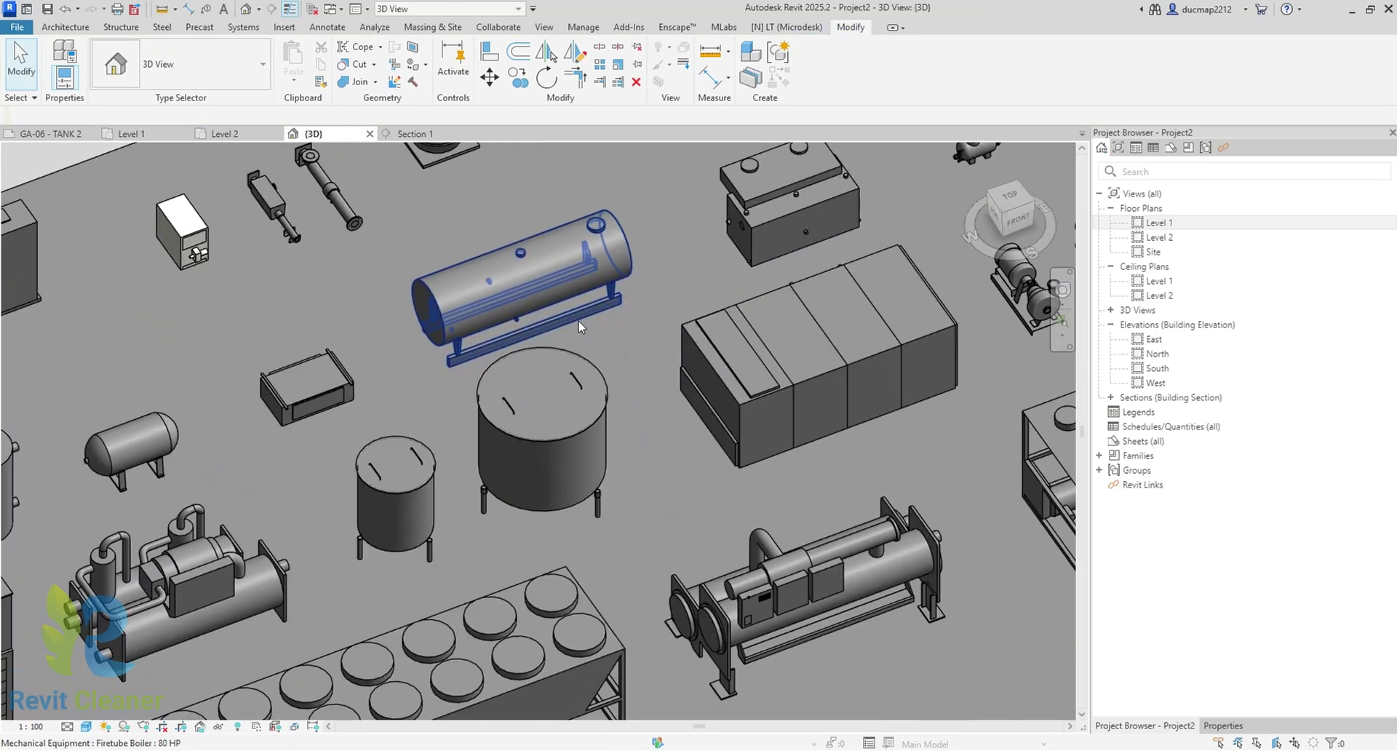
{"action": "mouse_move", "coordinate": [680, 355]}
{"action": "middle_mouse_down"}
{"action": "mouse_move", "coordinate": [396, 509]}
{"action": "mouse_move", "coordinate": [663, 349]}
{"action": "middle_mouse_up"}
{"action": "middle_click_drag", "start_coordinate": [339, 545], "coordinate": [667, 411]}
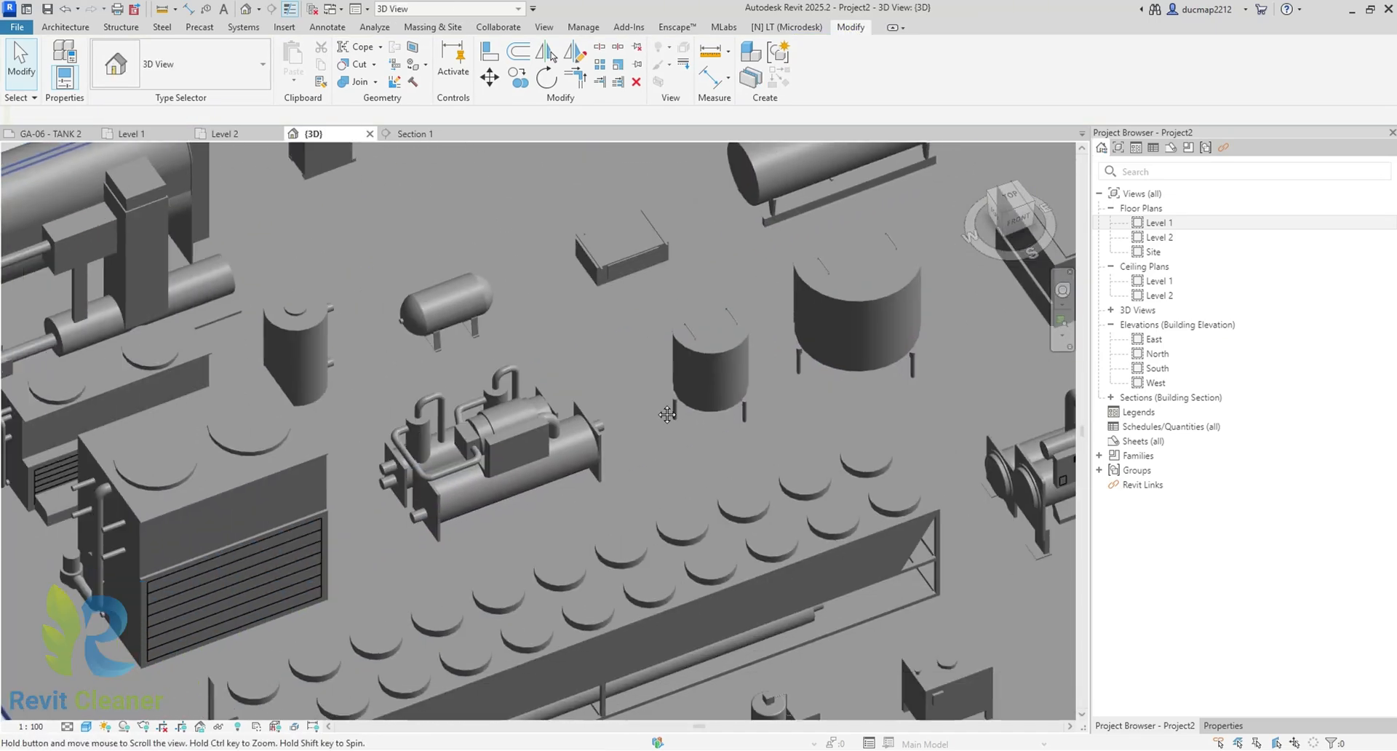
{"action": "scroll", "coordinate": [716, 378], "scroll_direction": "up", "scroll_amount": 4}
{"action": "left_click", "coordinate": [710, 368]}
{"action": "middle_click_drag", "start_coordinate": [764, 434], "coordinate": [611, 524]}
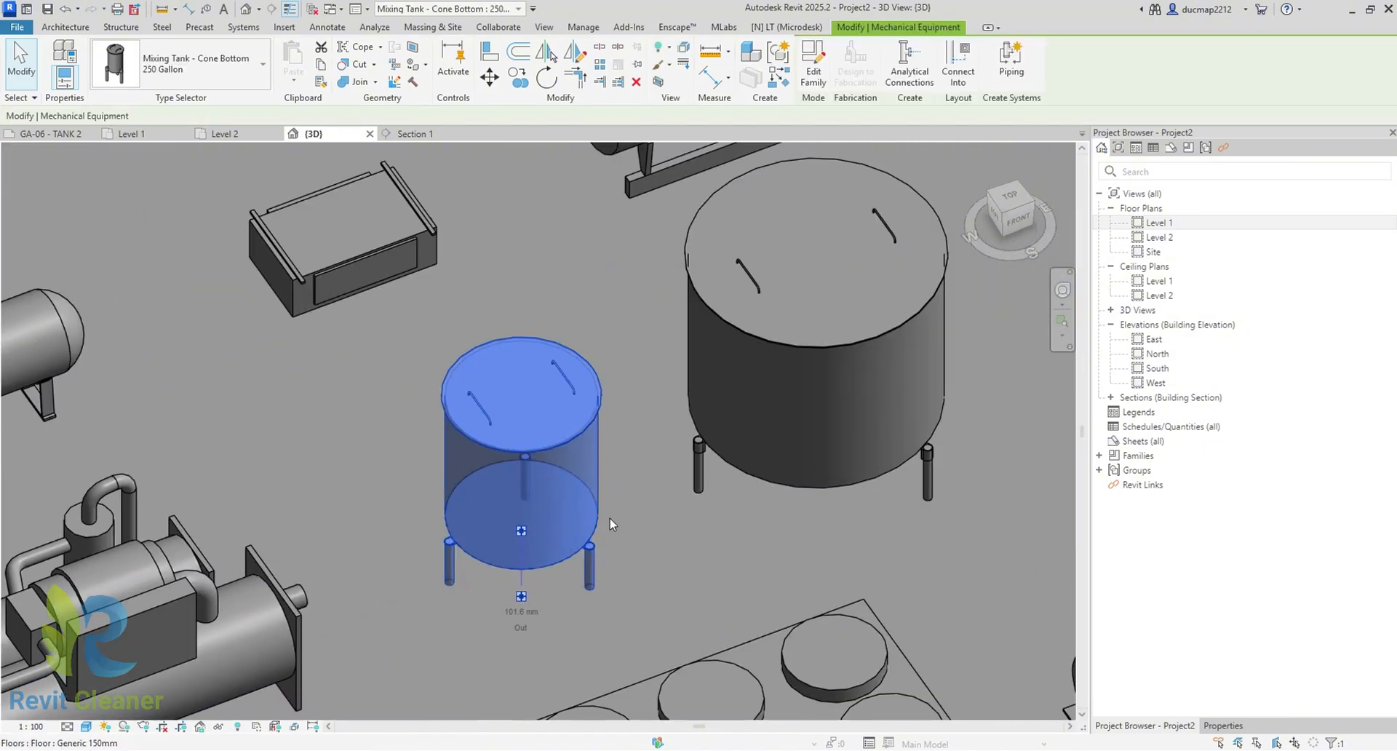
{"action": "scroll", "coordinate": [587, 550], "scroll_direction": "up", "scroll_amount": 3}
{"action": "key", "text": "Escape"}
{"action": "left_click", "coordinate": [601, 569]}
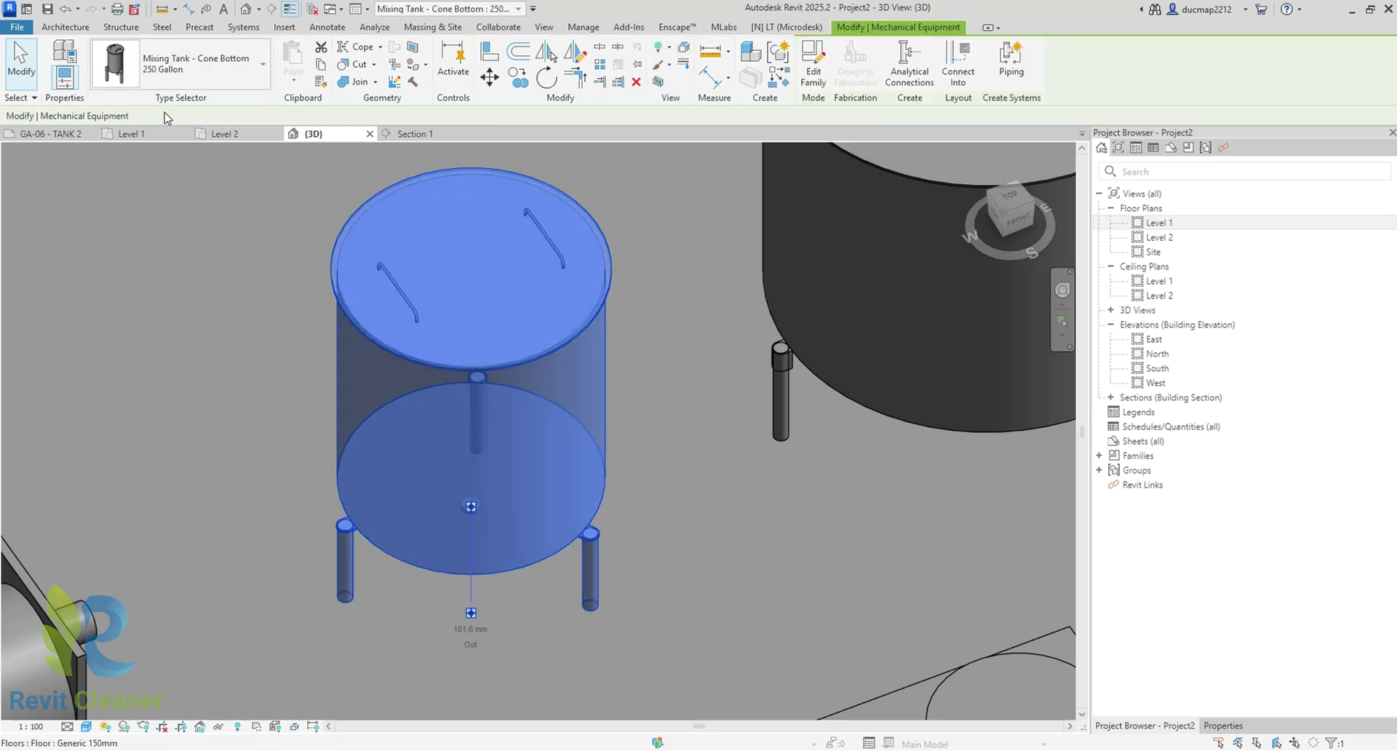
Change the selected cone-bottom mixing tank's type to 400 Gallon
{"action": "left_click", "coordinate": [263, 64]}
{"action": "scroll", "coordinate": [247, 161], "scroll_direction": "up", "scroll_amount": 2}
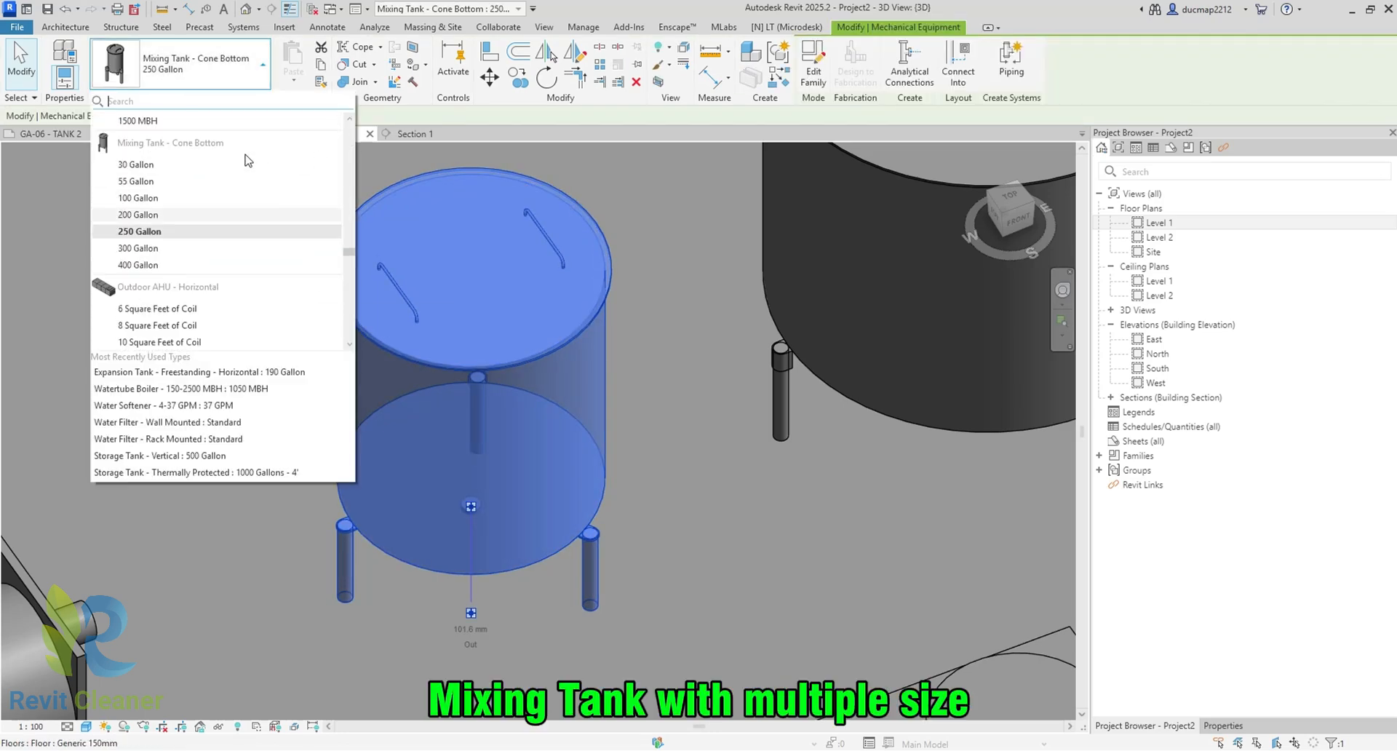
{"action": "left_click", "coordinate": [211, 265]}
{"action": "scroll", "coordinate": [624, 294], "scroll_direction": "down", "scroll_amount": 4}
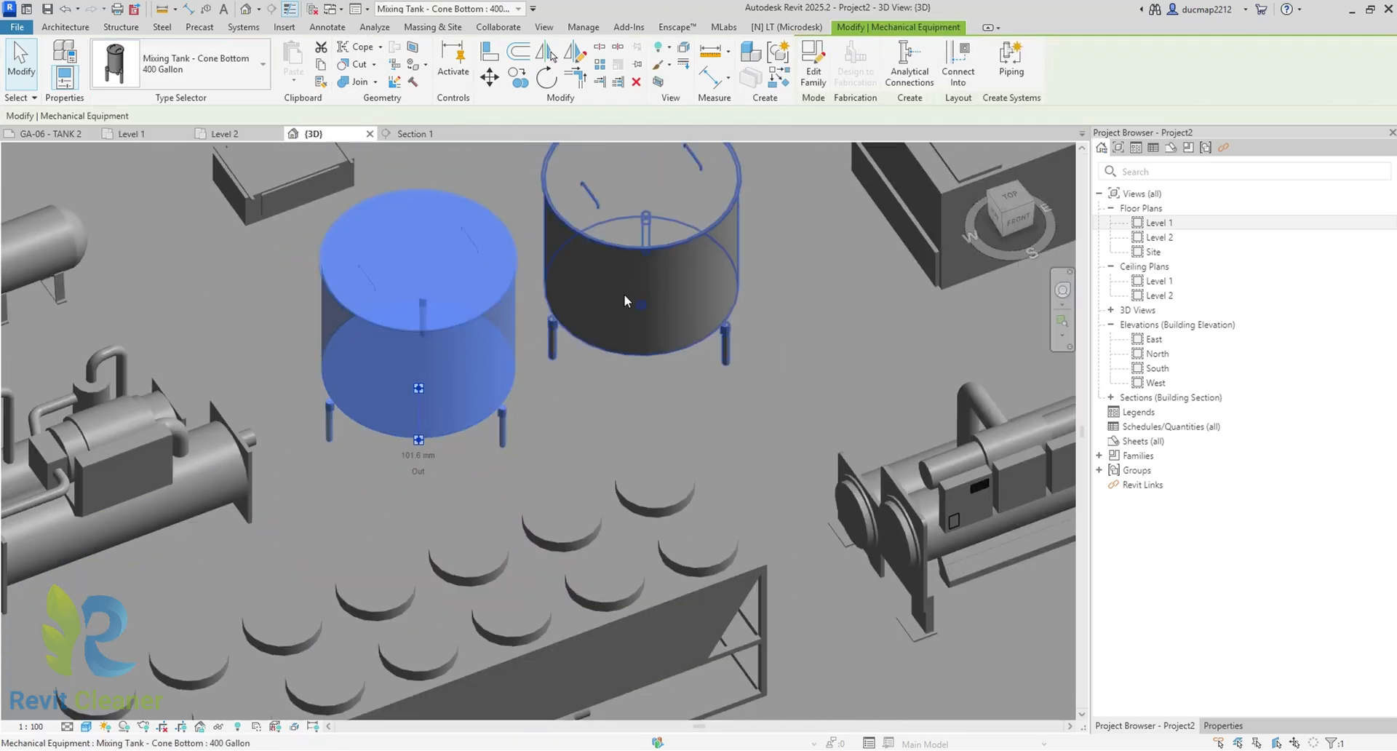
Change the type of the neighbouring cone-bottom mixing tank to 100 Gallon
{"action": "left_click", "coordinate": [624, 294]}
{"action": "left_click", "coordinate": [169, 67]}
{"action": "scroll", "coordinate": [182, 152], "scroll_direction": "up", "scroll_amount": 2}
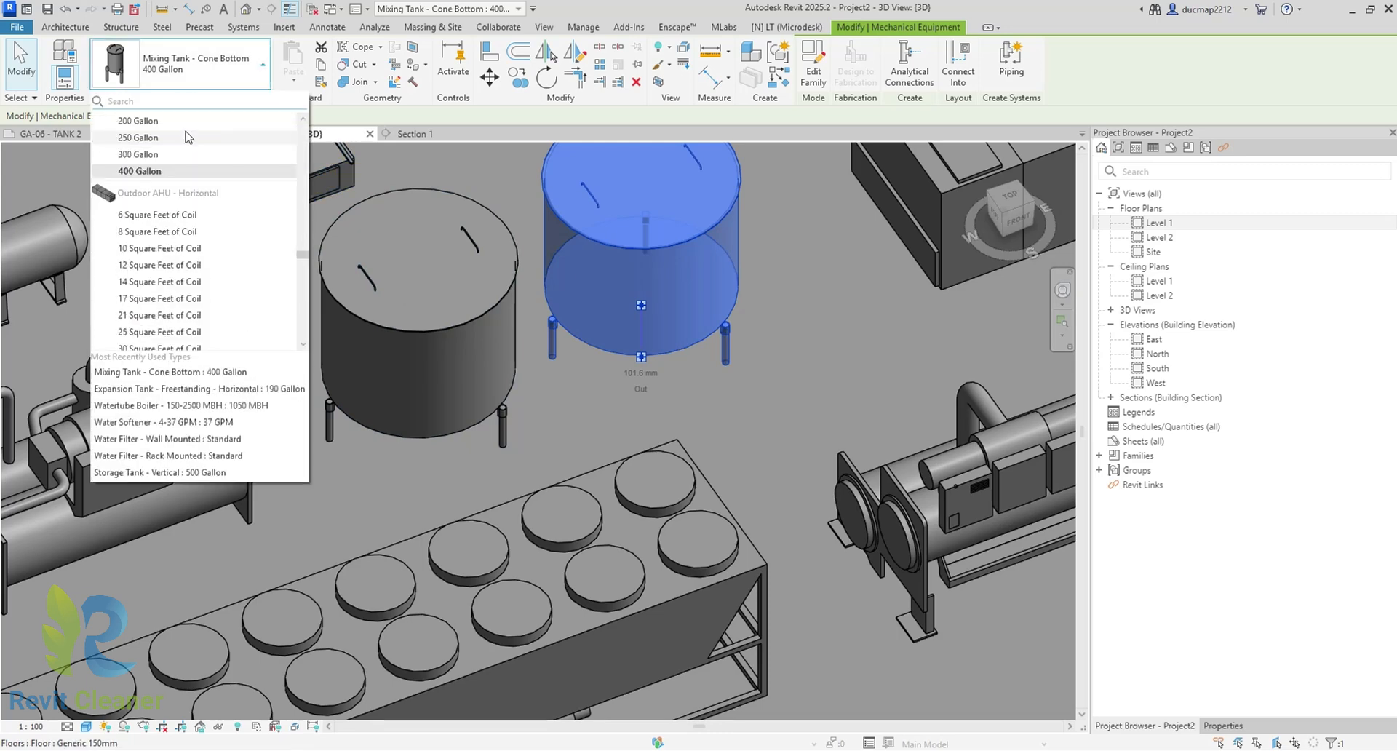
{"action": "left_click", "coordinate": [164, 124]}
Copy the 140 GPM sand filter beside the original, continuing the line of sand filters
{"action": "middle_click_drag", "start_coordinate": [639, 302], "coordinate": [449, 461]}
{"action": "left_click", "coordinate": [499, 414]}
{"action": "middle_click_drag", "start_coordinate": [734, 310], "coordinate": [378, 473]}
{"action": "scroll", "coordinate": [408, 443], "scroll_direction": "down", "scroll_amount": 3}
{"action": "middle_click_drag", "start_coordinate": [734, 362], "coordinate": [412, 499]}
{"action": "scroll", "coordinate": [411, 499], "scroll_direction": "up", "scroll_amount": 4}
{"action": "left_click", "coordinate": [772, 424]}
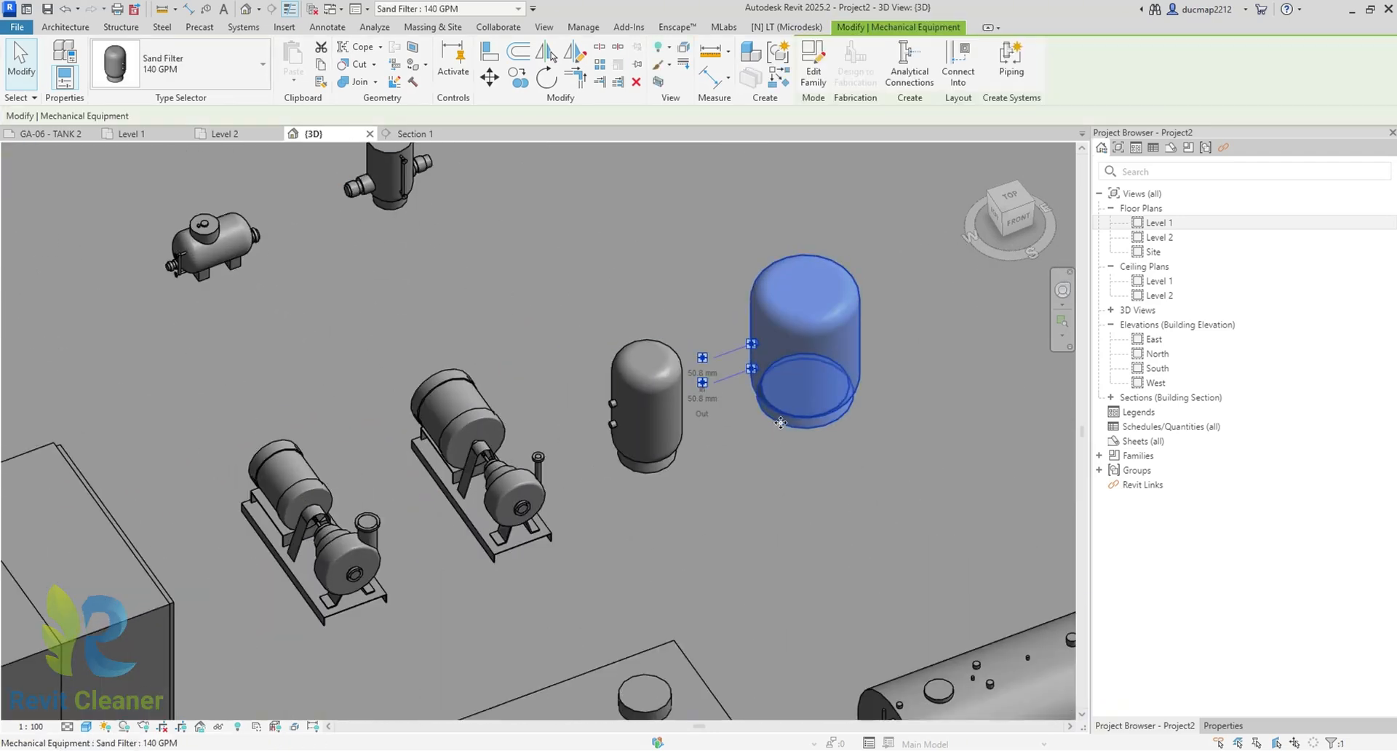
{"action": "key", "text": "c"}
{"action": "key", "text": "o"}
{"action": "left_click", "coordinate": [808, 381]}
{"action": "left_click", "coordinate": [971, 318]}
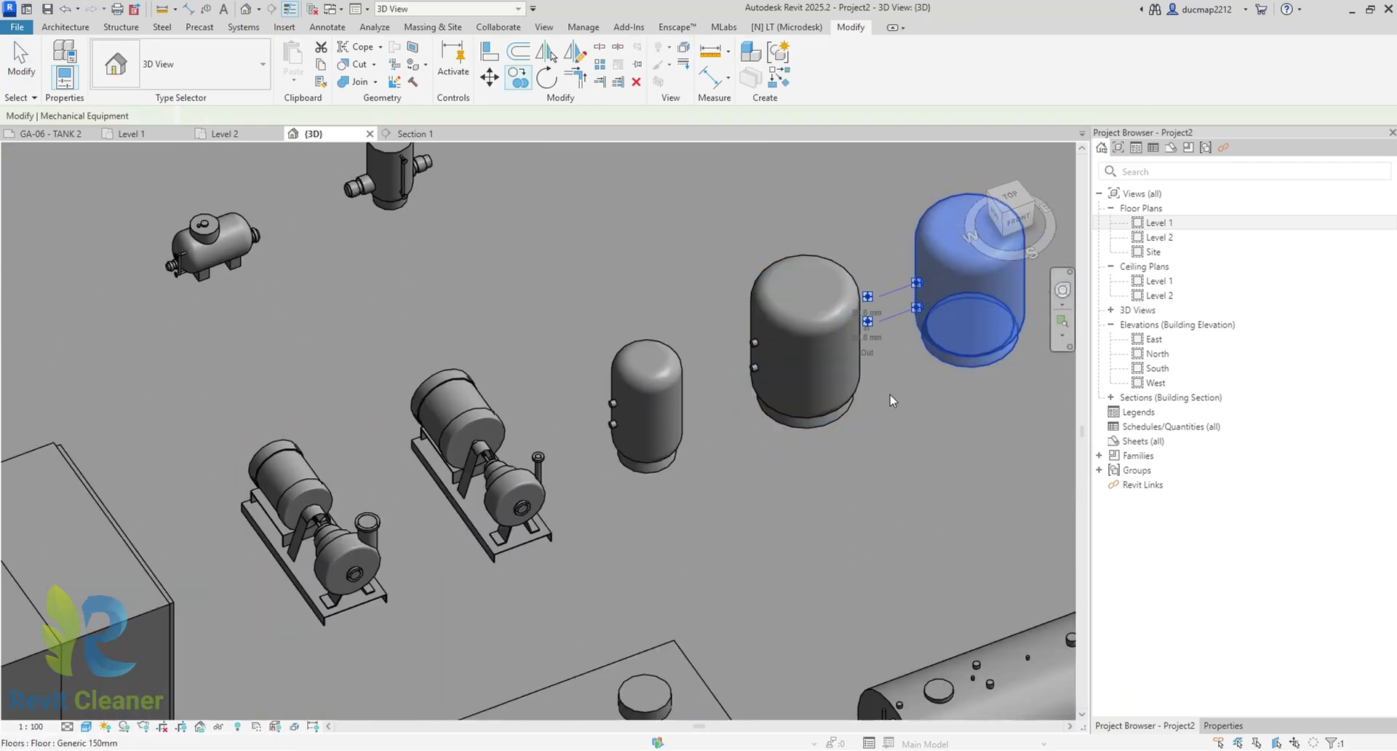
Change the copied sand filter's type to 100 GPM
{"action": "middle_click_drag", "start_coordinate": [891, 400], "coordinate": [704, 475]}
{"action": "left_click", "coordinate": [167, 72]}
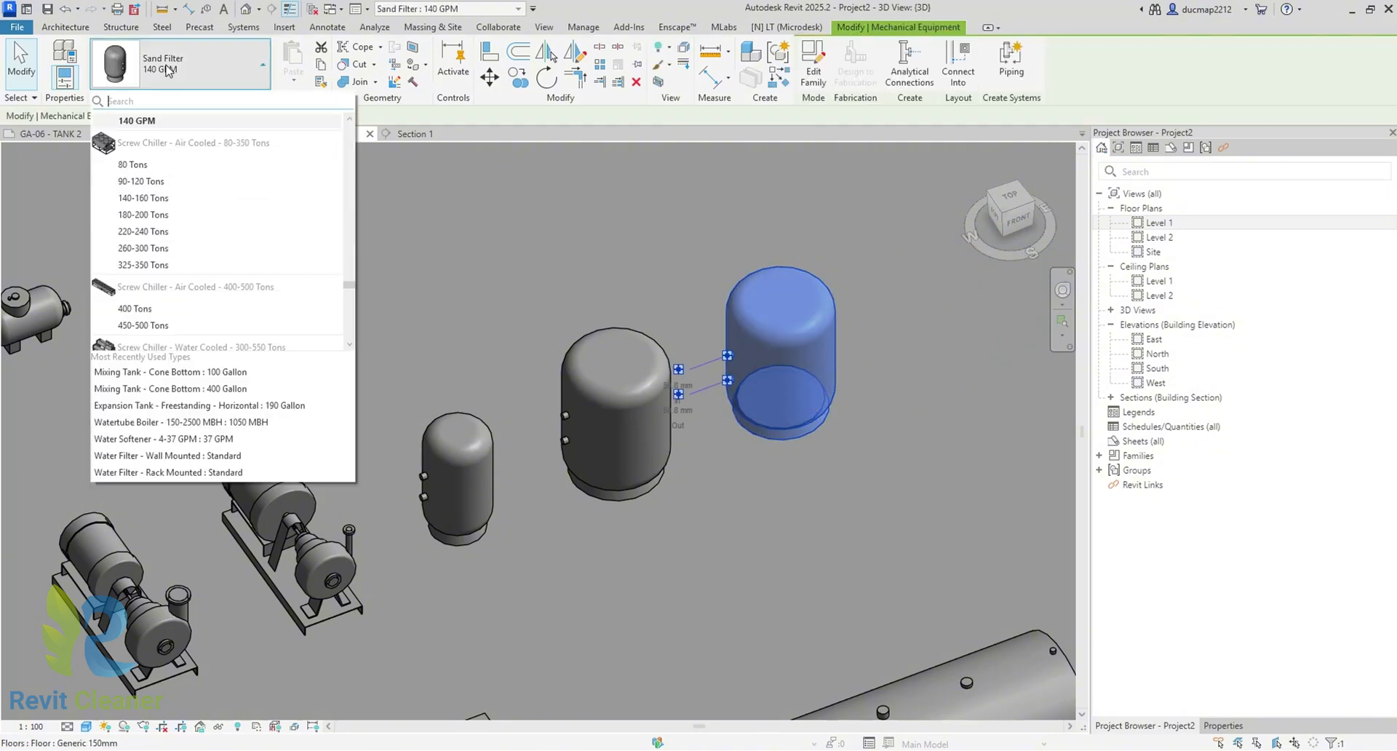
{"action": "scroll", "coordinate": [238, 176], "scroll_direction": "up", "scroll_amount": 1}
{"action": "left_click", "coordinate": [145, 154]}
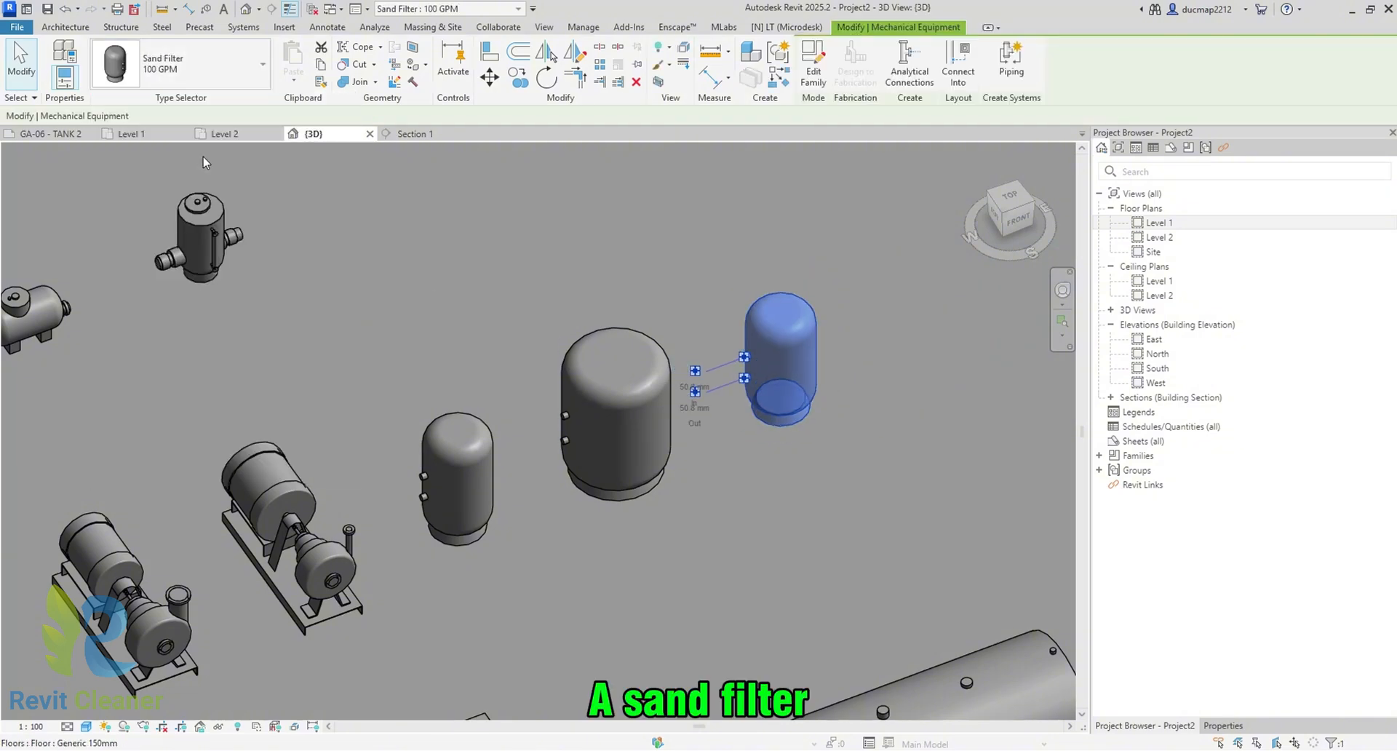
{"action": "left_click", "coordinate": [723, 260]}
Change the sand filter nearest the pumps to the 40 GPM type
{"action": "left_click", "coordinate": [626, 370]}
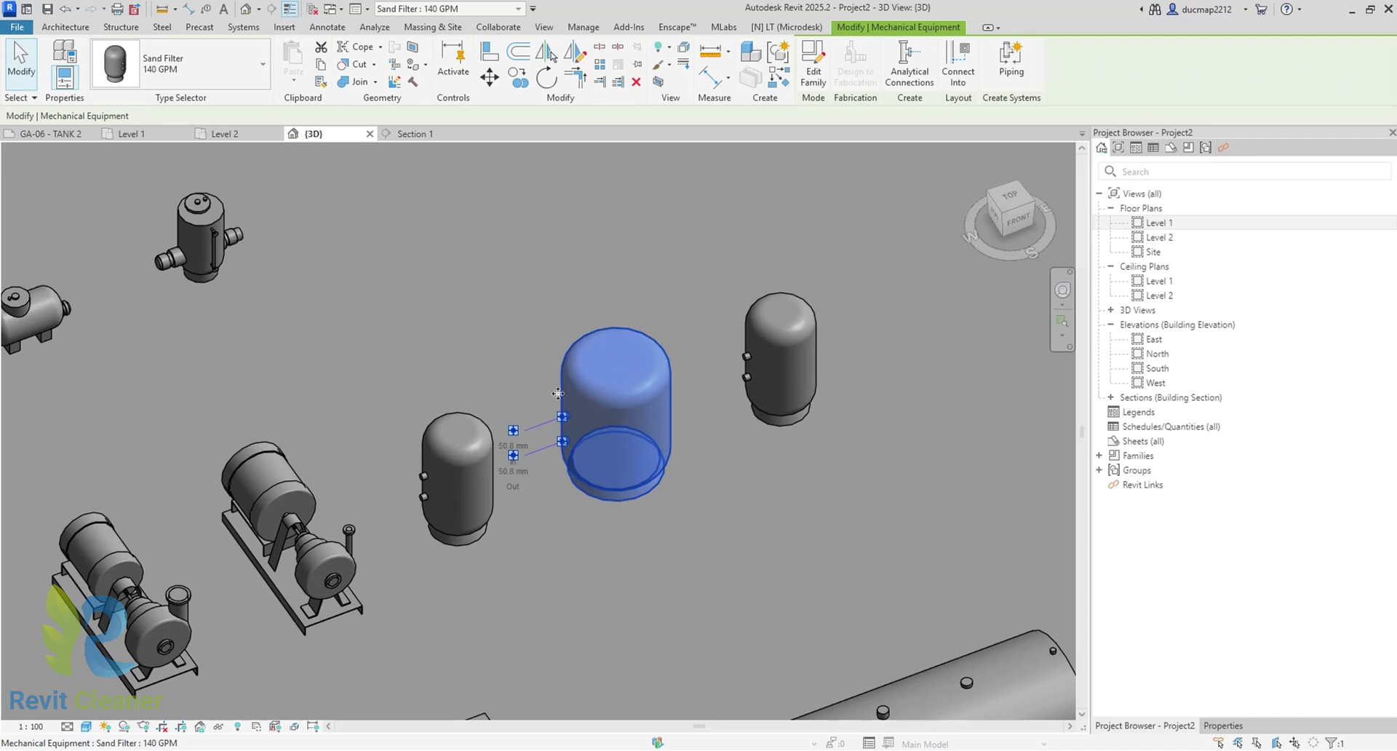
{"action": "left_click", "coordinate": [457, 466]}
{"action": "left_click", "coordinate": [242, 69]}
{"action": "scroll", "coordinate": [200, 172], "scroll_direction": "up", "scroll_amount": 2}
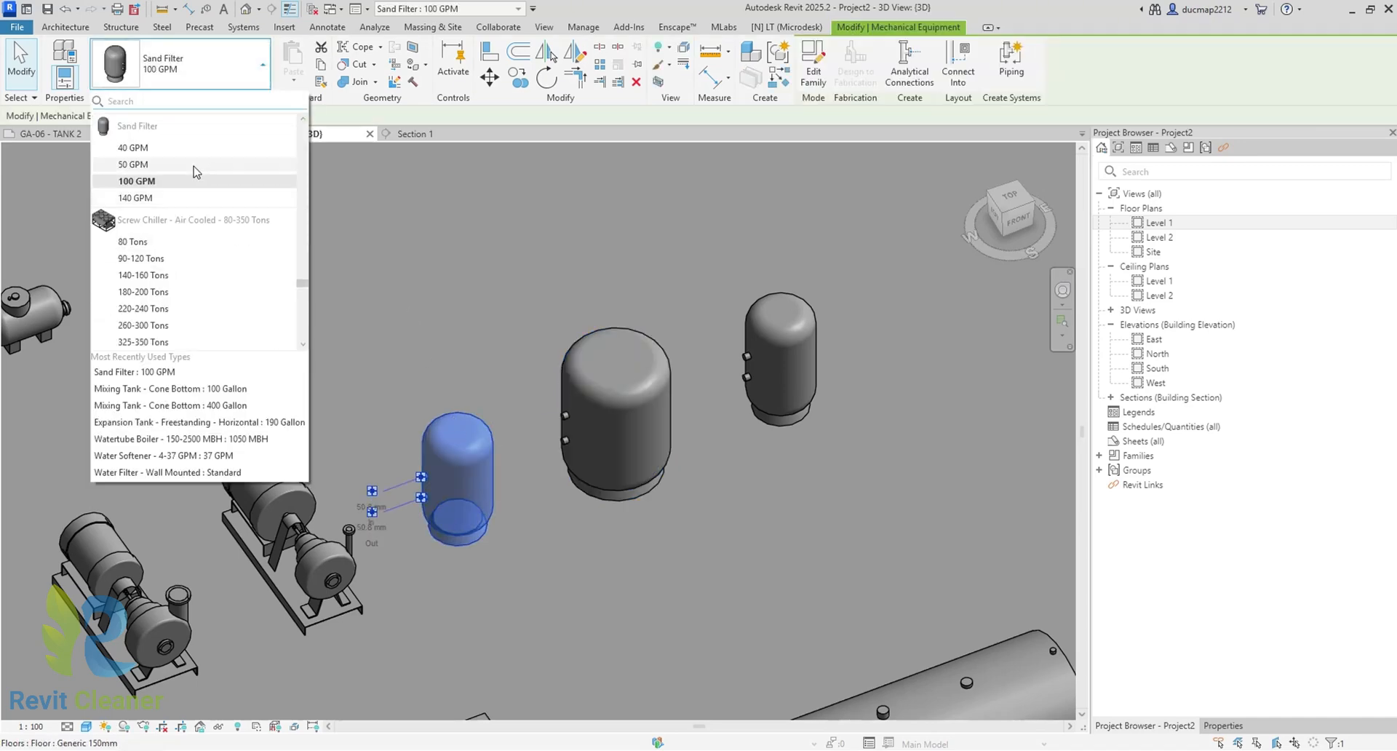
{"action": "left_click", "coordinate": [198, 176]}
Change the middle sand filter's type to 50 GPM
{"action": "left_click", "coordinate": [578, 387]}
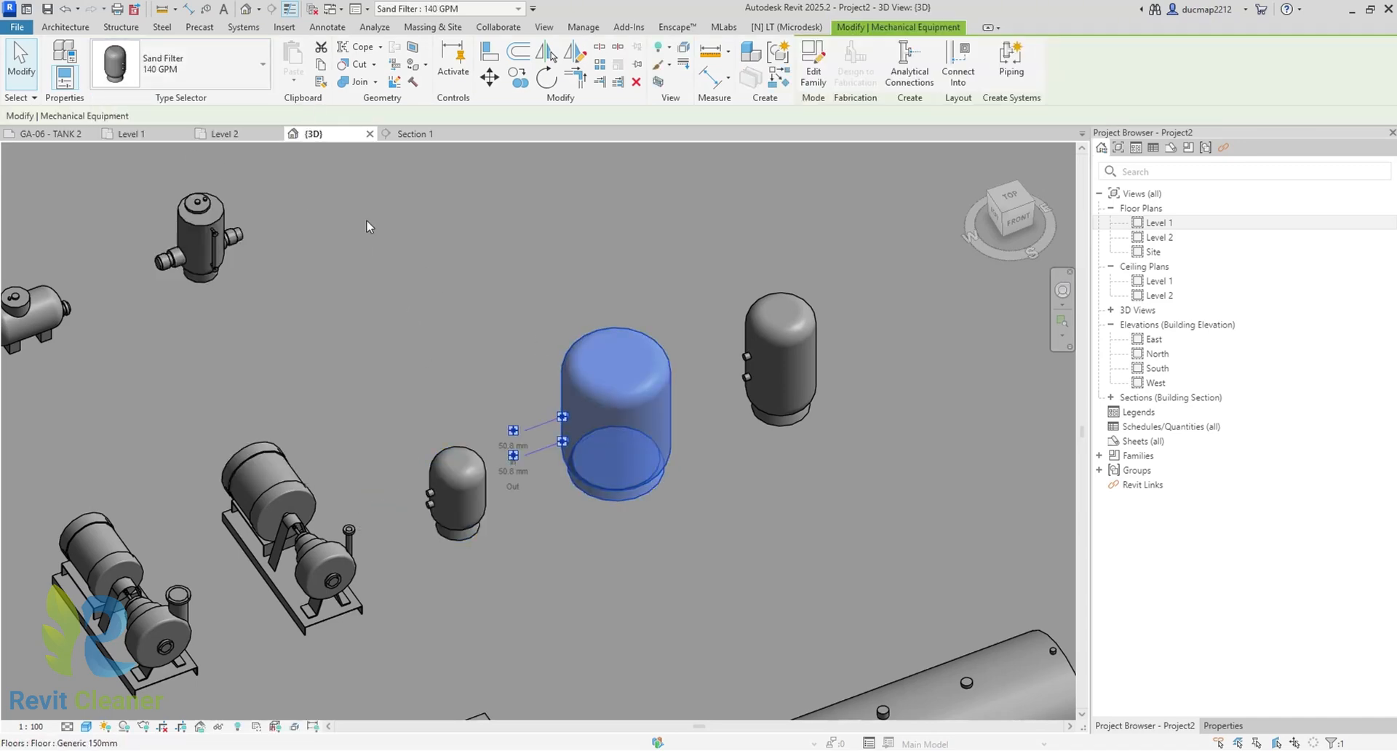
{"action": "left_click", "coordinate": [227, 75]}
{"action": "scroll", "coordinate": [206, 144], "scroll_direction": "down", "scroll_amount": 1}
{"action": "left_click", "coordinate": [185, 197]}
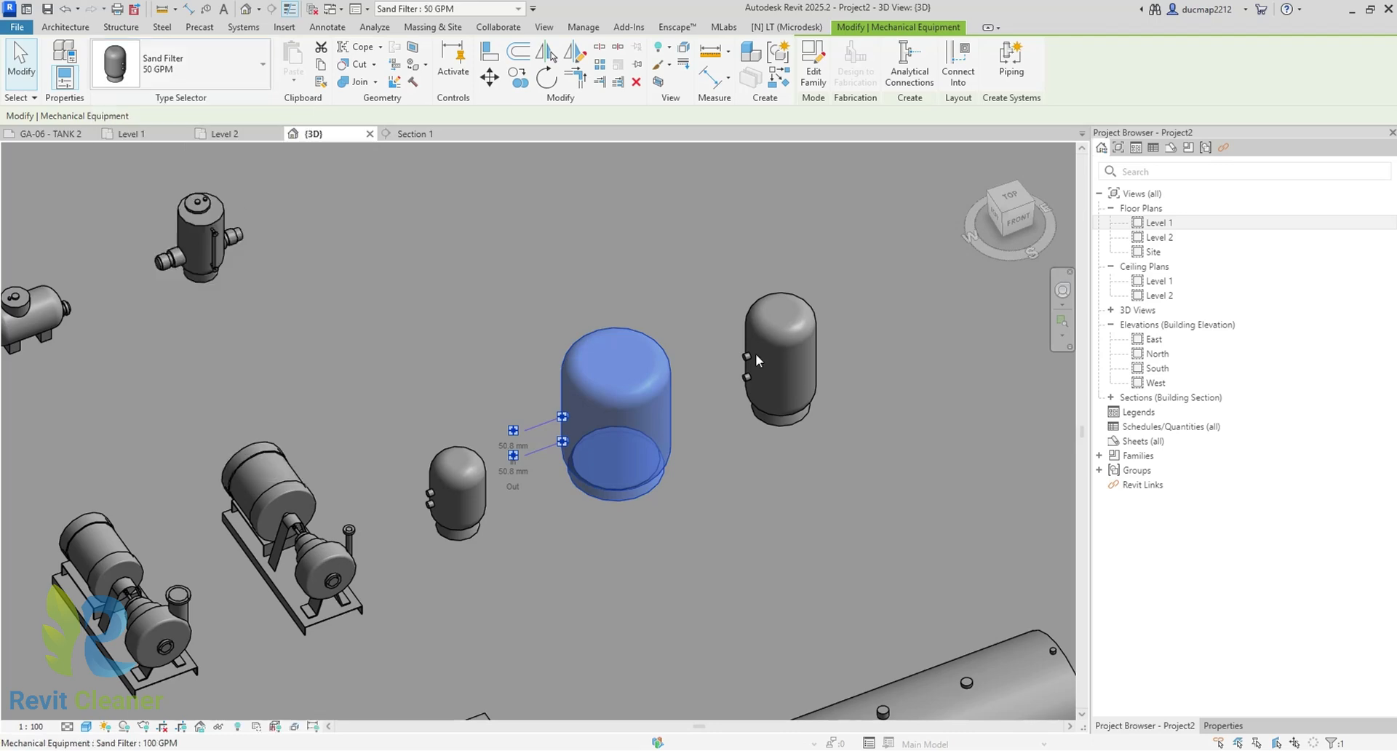
Check the types available for the sand filter farthest from the pumps
{"action": "left_click", "coordinate": [780, 342]}
{"action": "left_click", "coordinate": [187, 70]}
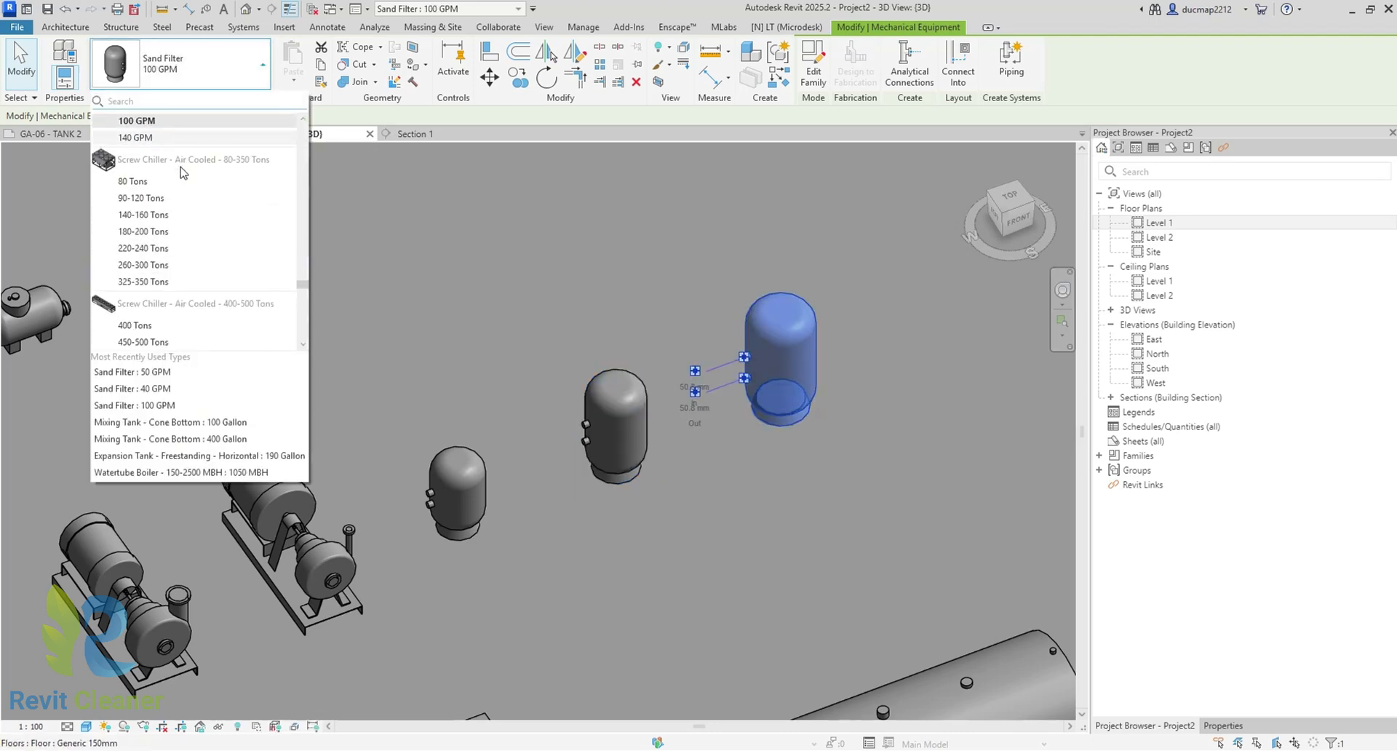
{"action": "scroll", "coordinate": [180, 173], "scroll_direction": "up", "scroll_amount": 1}
{"action": "left_click", "coordinate": [863, 363]}
{"action": "scroll", "coordinate": [787, 399], "scroll_direction": "down", "scroll_amount": 1}
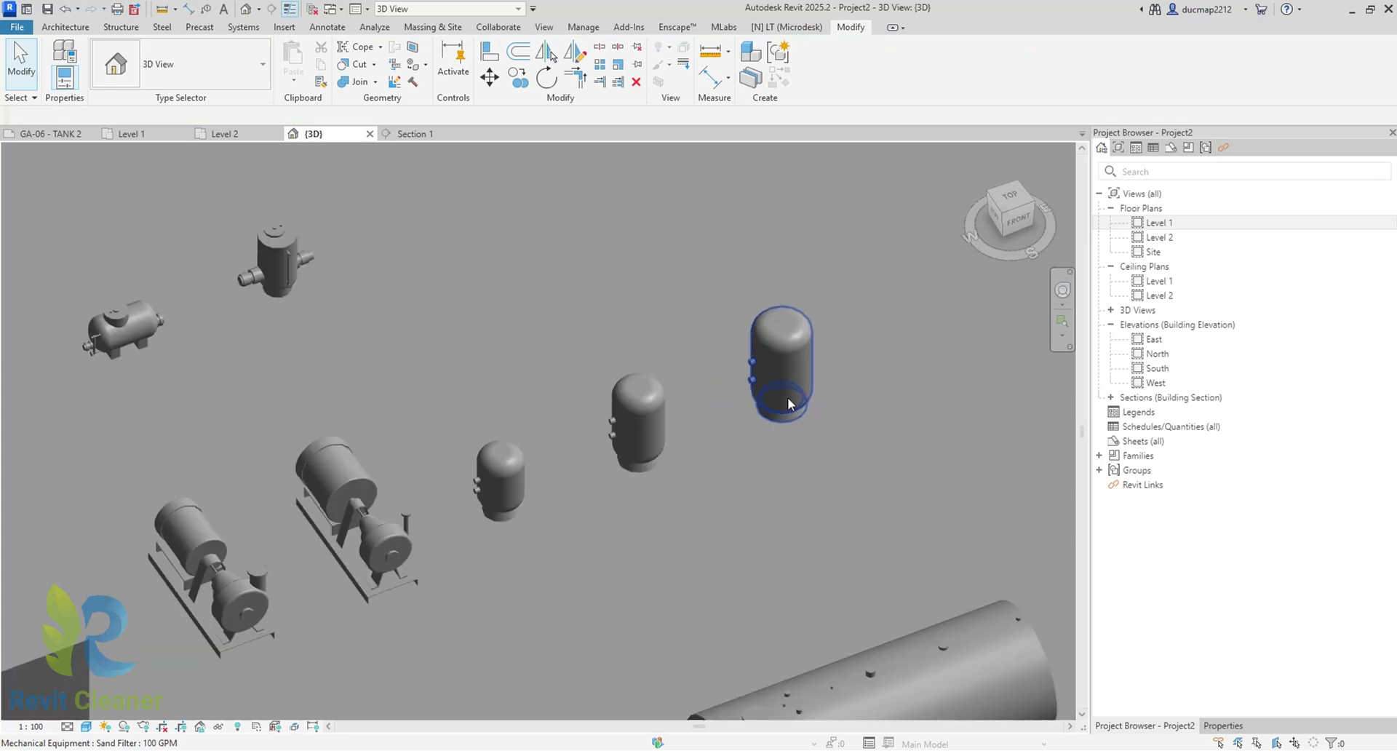
Examine the two base-mounted centrifugal pumps in close-up from another angle
{"action": "scroll", "coordinate": [787, 397], "scroll_direction": "down", "scroll_amount": 1}
{"action": "left_click", "coordinate": [461, 544]}
{"action": "scroll", "coordinate": [465, 545], "scroll_direction": "up", "scroll_amount": 1}
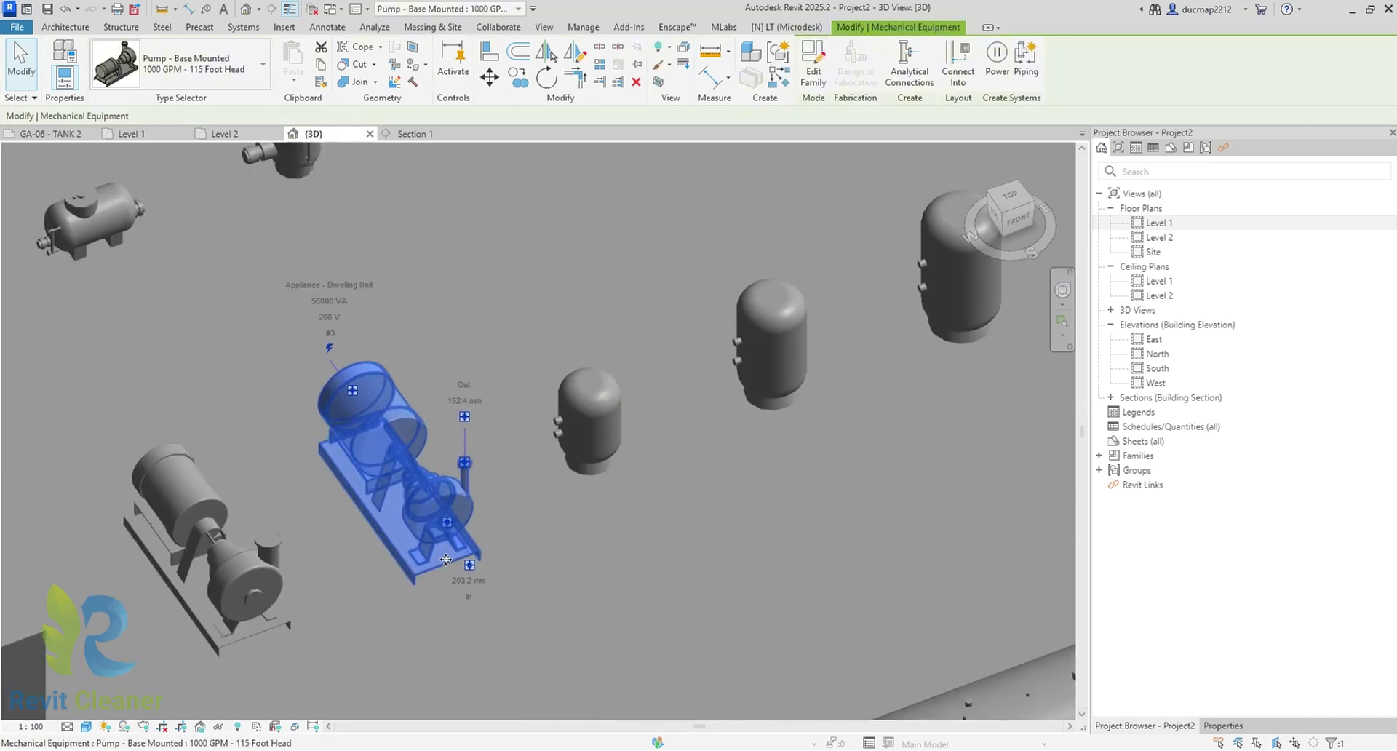
{"action": "scroll", "coordinate": [633, 573], "scroll_direction": "up", "scroll_amount": 1}
{"action": "left_click", "coordinate": [633, 573]}
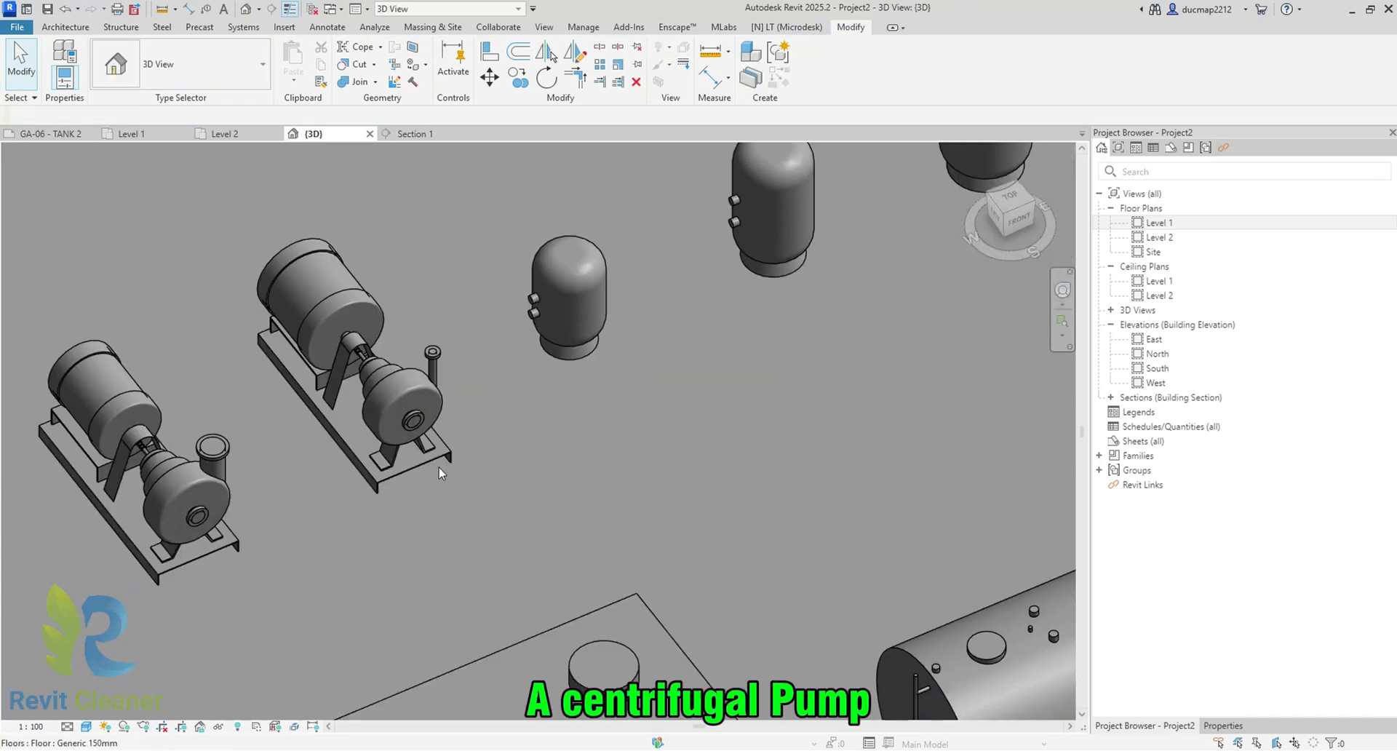
{"action": "left_click", "coordinate": [436, 474]}
{"action": "middle_click_drag", "start_coordinate": [515, 561], "coordinate": [679, 595], "text": "shift"}
{"action": "left_click", "coordinate": [850, 467]}
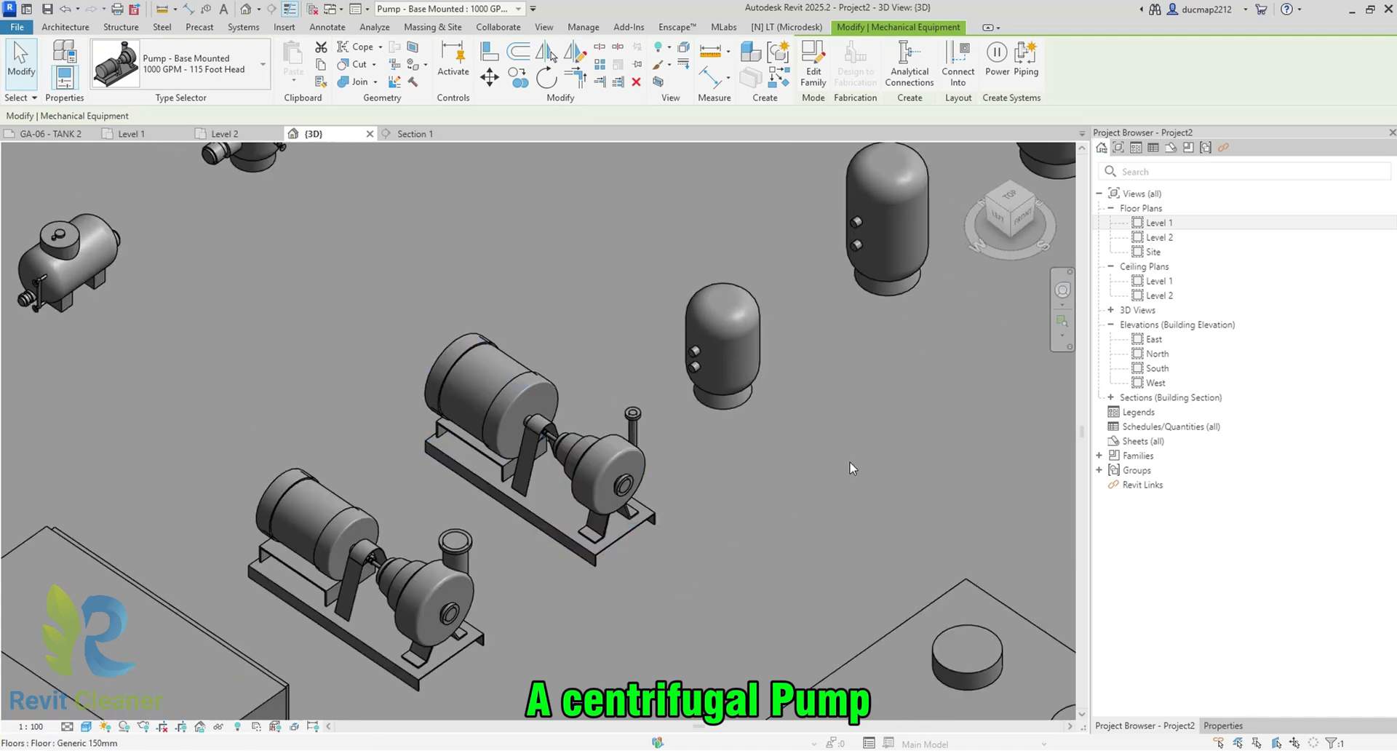
Change the type of the base-mounted pump nearest the sand filters to 600 GPM - 120 Foot Head
{"action": "left_click", "coordinate": [476, 371]}
{"action": "left_click", "coordinate": [173, 80]}
{"action": "scroll", "coordinate": [284, 175], "scroll_direction": "up", "scroll_amount": 2}
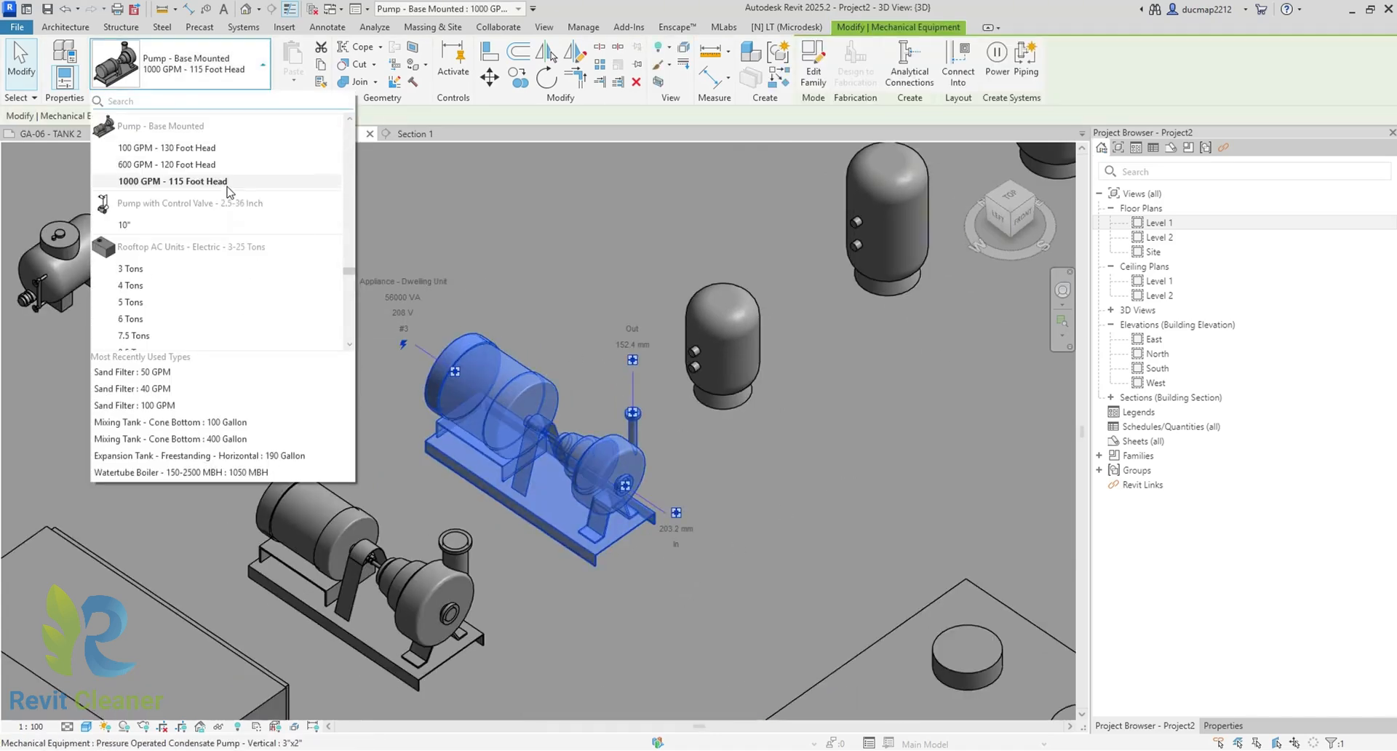
{"action": "left_click", "coordinate": [277, 173]}
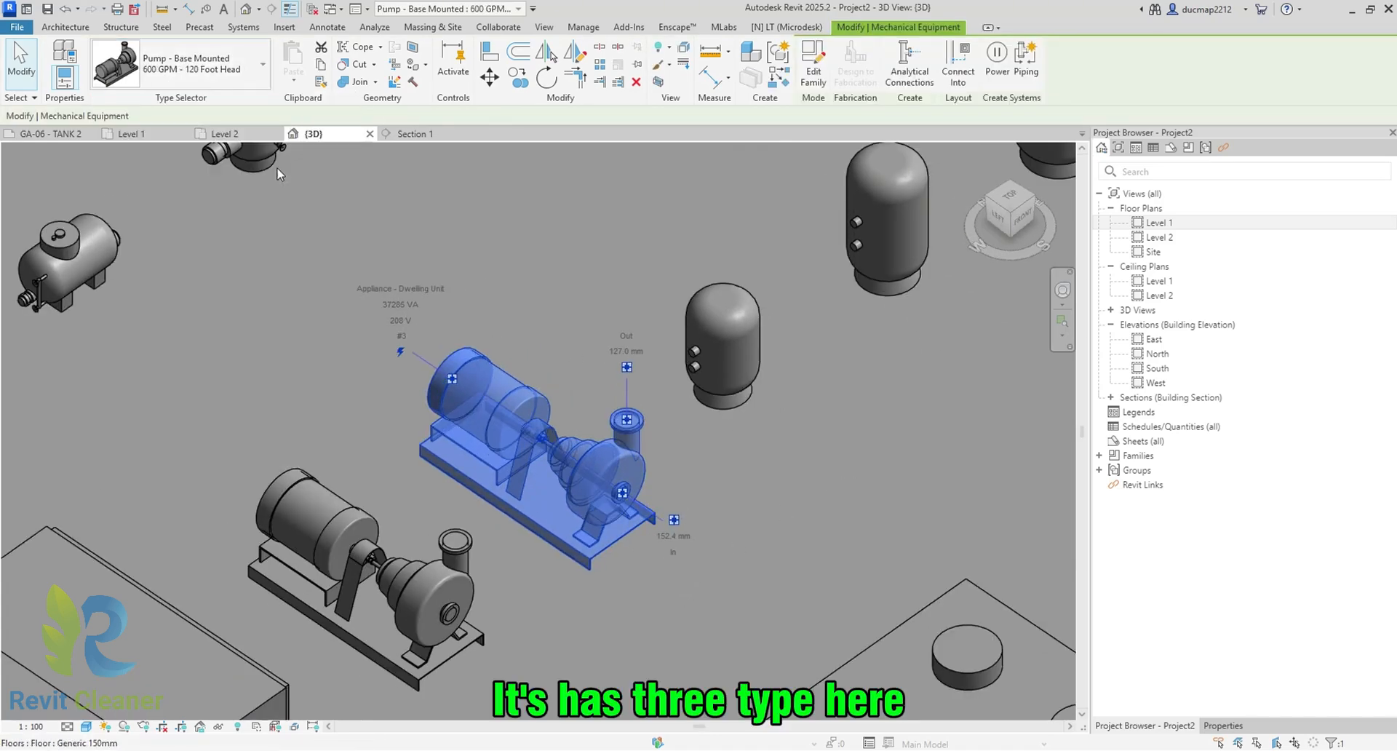
Change the other base-mounted pump's type to 100 GPM - 130 Foot Head
{"action": "left_click", "coordinate": [382, 481]}
{"action": "left_click", "coordinate": [163, 82]}
{"action": "scroll", "coordinate": [201, 162], "scroll_direction": "up", "scroll_amount": 1}
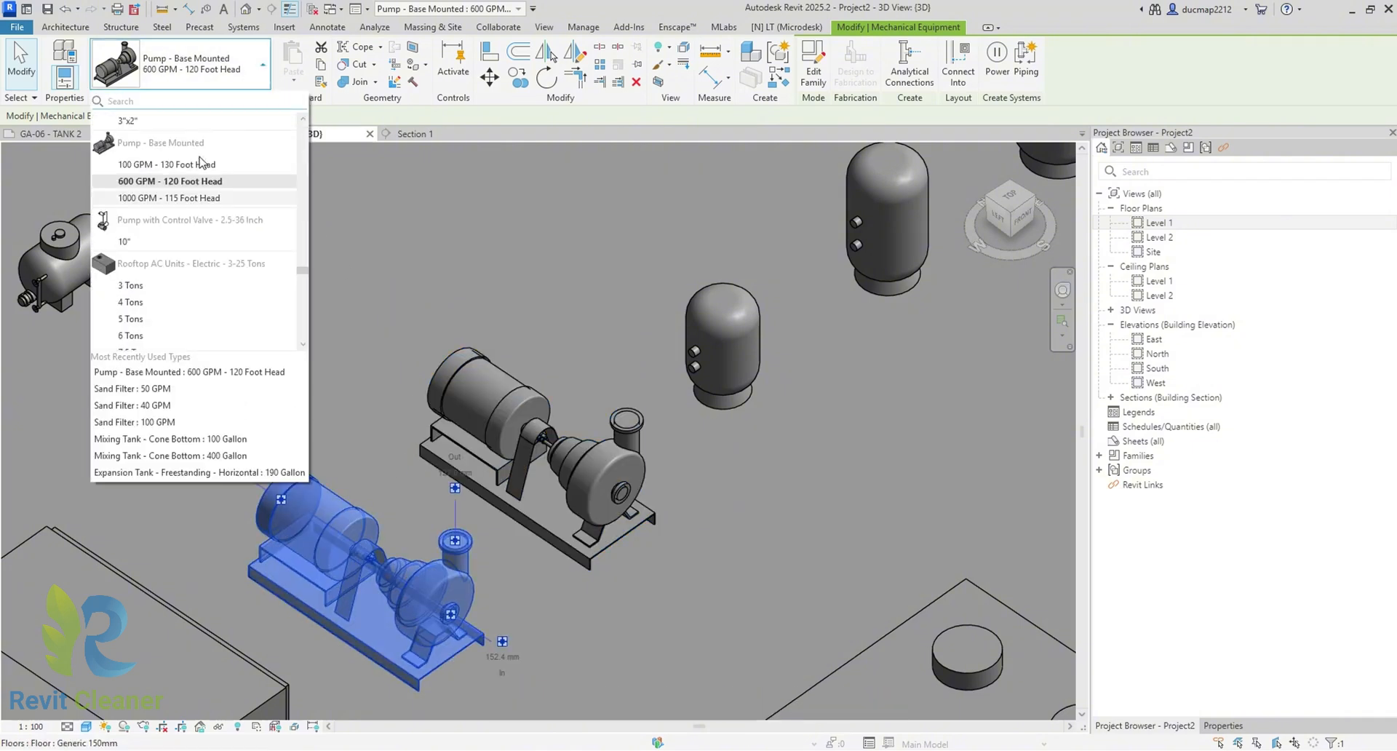
{"action": "left_click", "coordinate": [195, 165]}
{"action": "left_click", "coordinate": [306, 369]}
Change the thermally protected storage tank's type to 300 Gallons
{"action": "scroll", "coordinate": [305, 371], "scroll_direction": "down", "scroll_amount": 5}
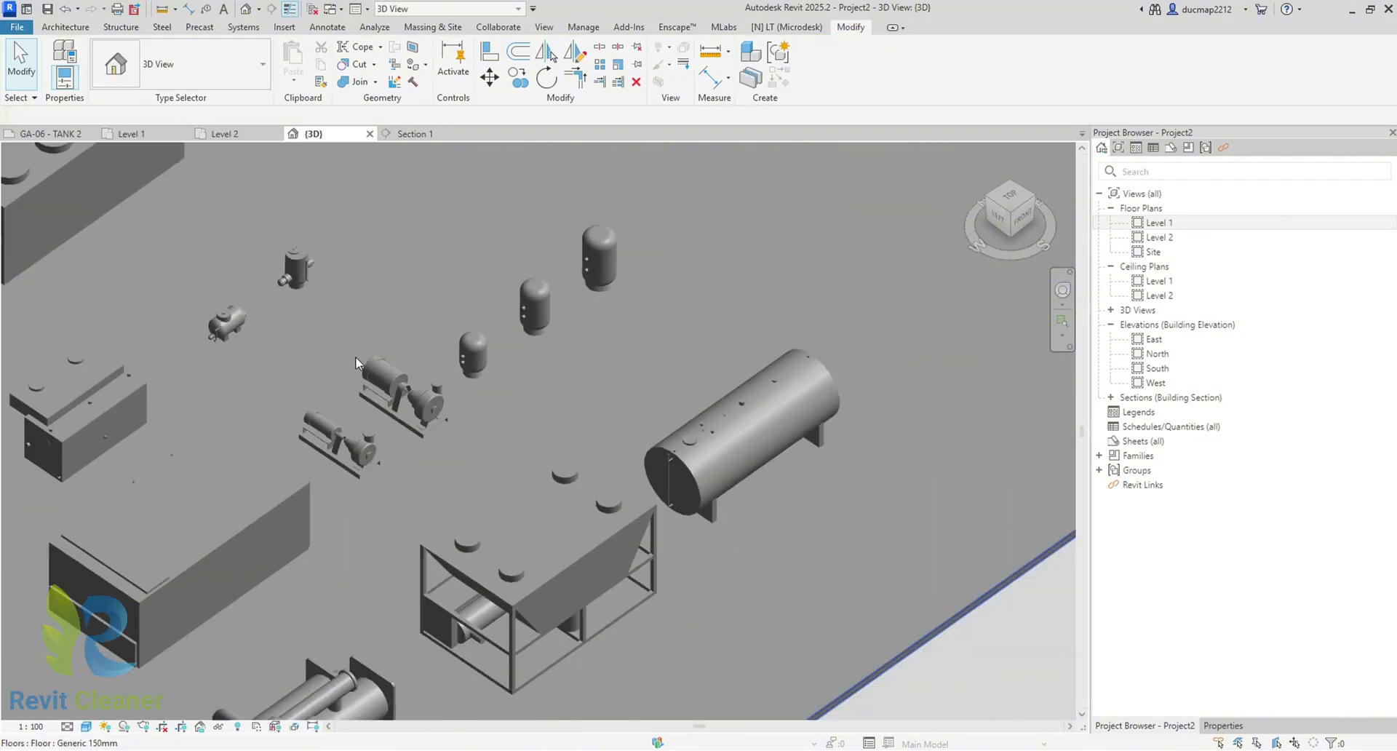
{"action": "middle_click_drag", "start_coordinate": [479, 479], "coordinate": [555, 382]}
{"action": "left_click", "coordinate": [698, 306]}
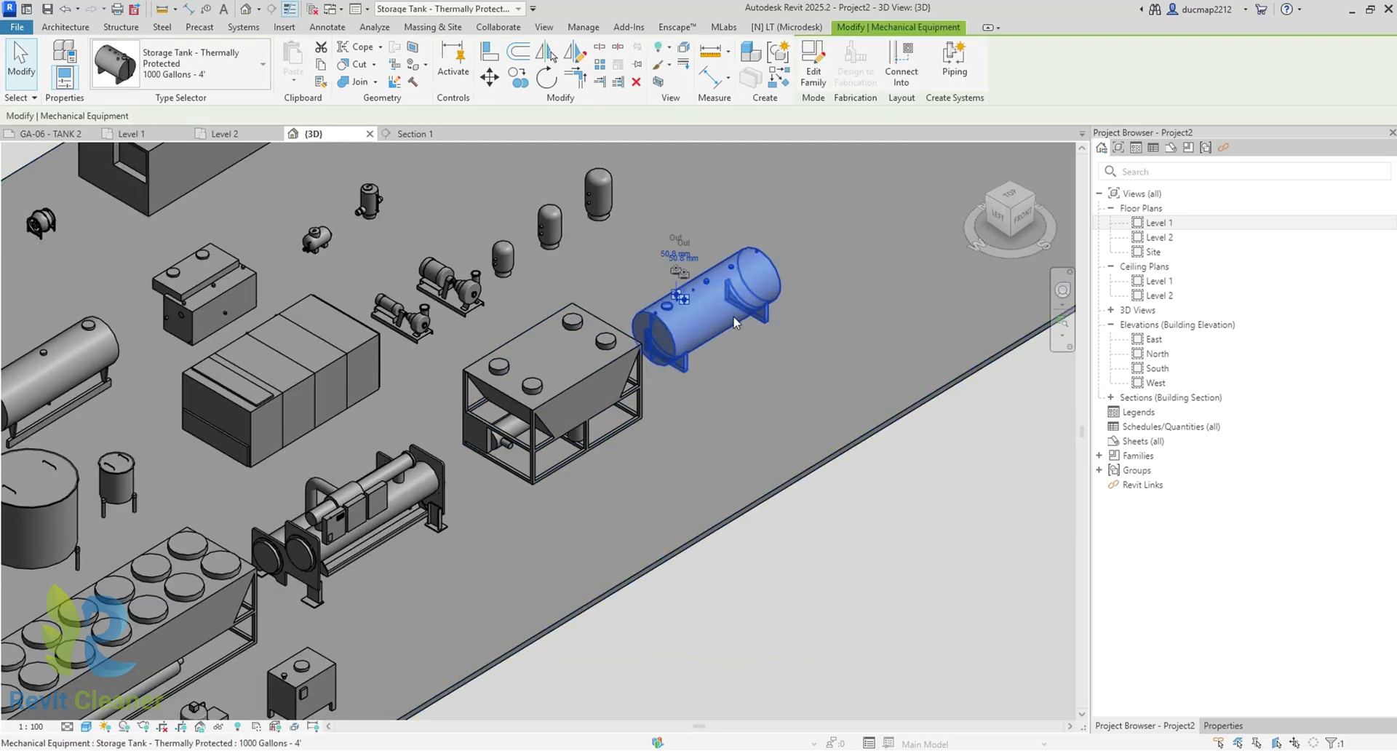
{"action": "left_click", "coordinate": [220, 78]}
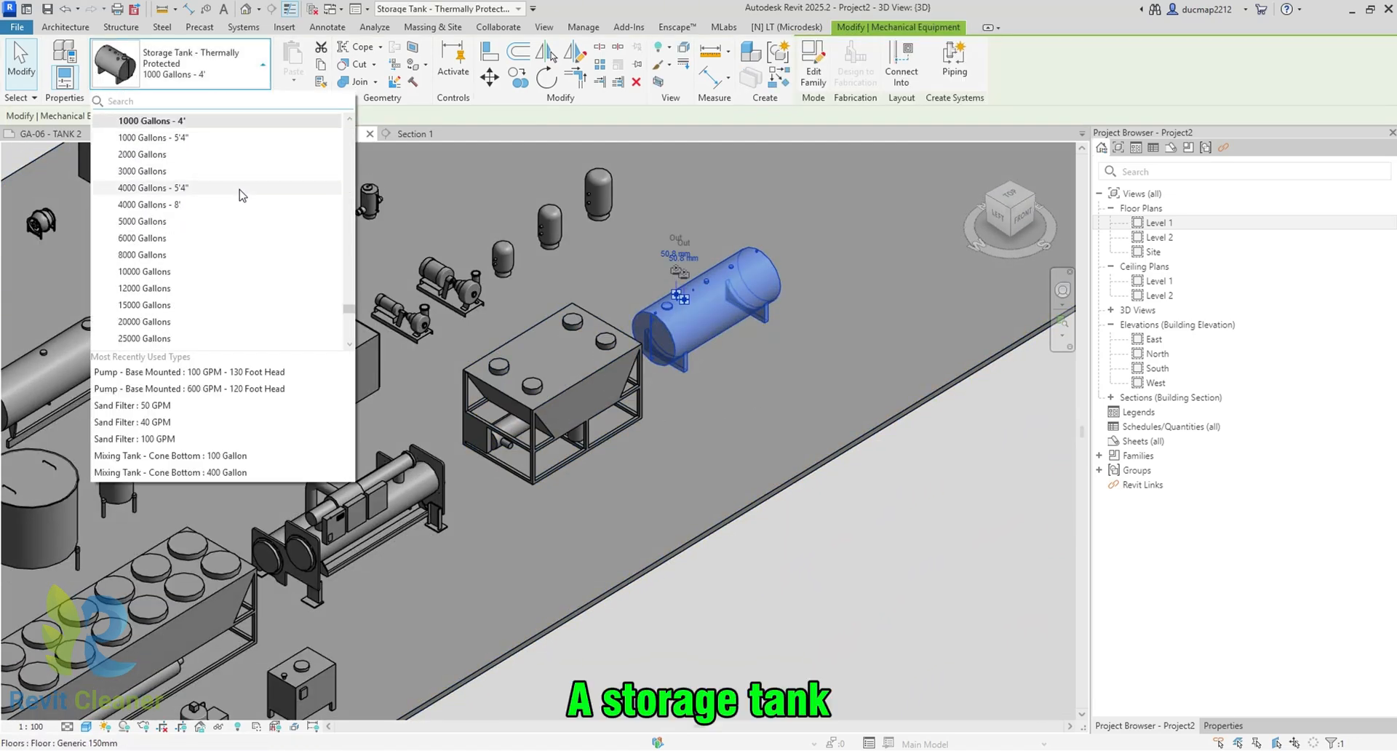
{"action": "scroll", "coordinate": [204, 154], "scroll_direction": "up", "scroll_amount": 2}
{"action": "left_click", "coordinate": [205, 155]}
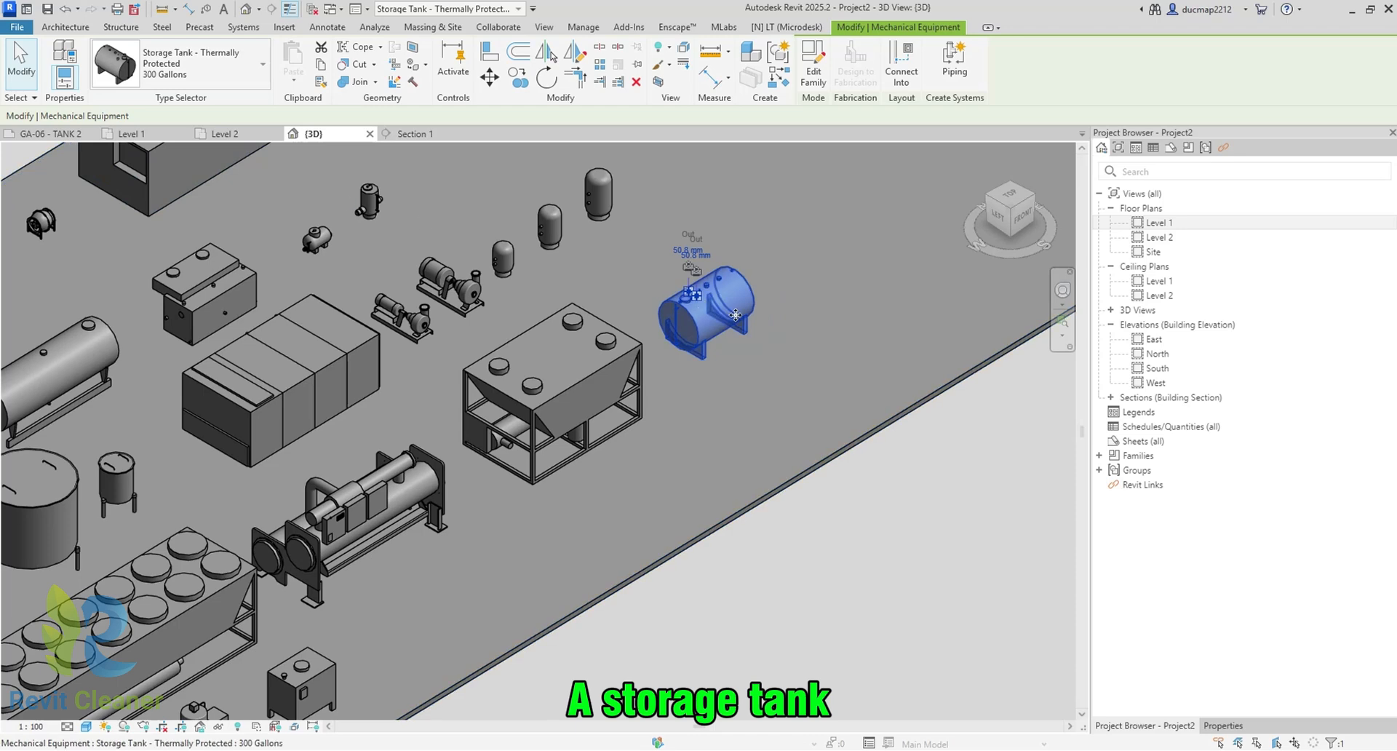
Make four copies of the 300 Gallons storage tank in a row toward the floor's far corner using the Multiple option
{"action": "middle_click_drag", "start_coordinate": [819, 269], "coordinate": [608, 451]}
{"action": "key", "text": "c"}
{"action": "key", "text": "o"}
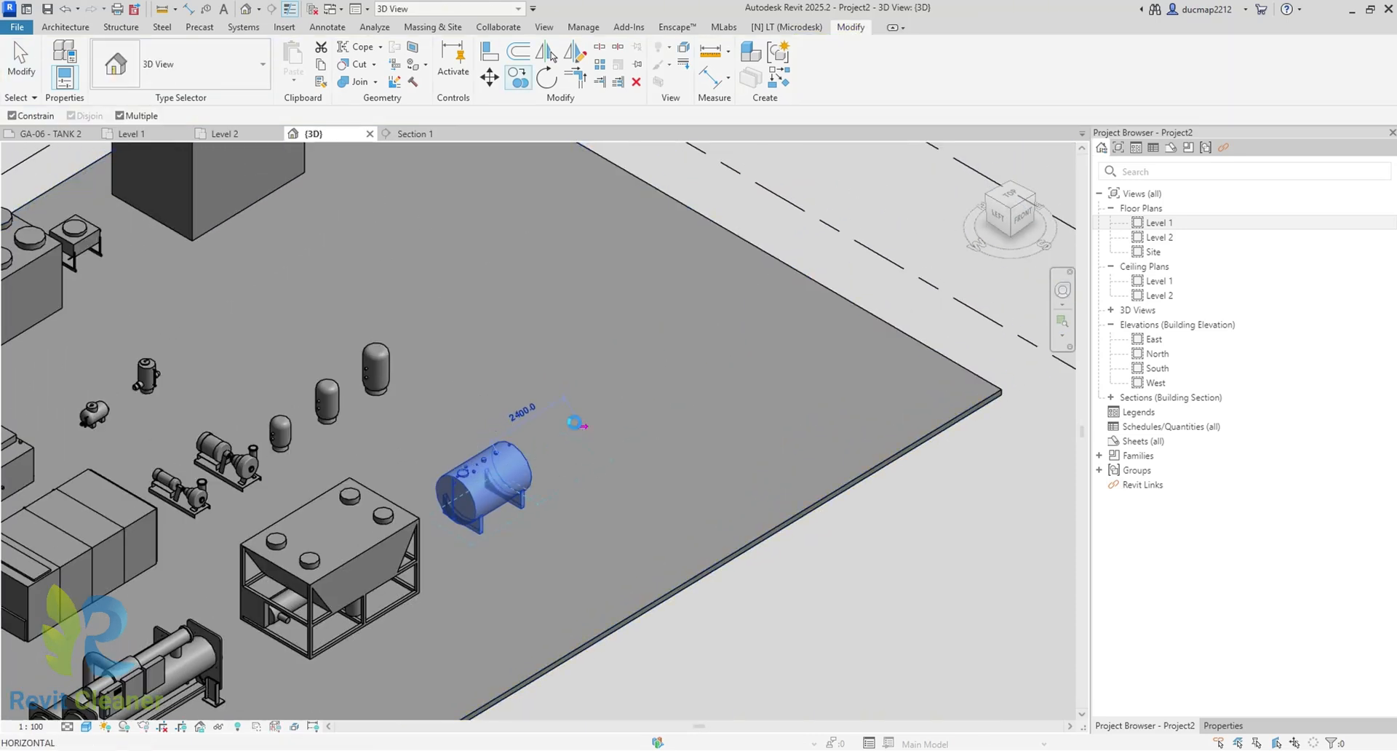
{"action": "left_click", "coordinate": [559, 416]}
{"action": "left_click", "coordinate": [630, 373]}
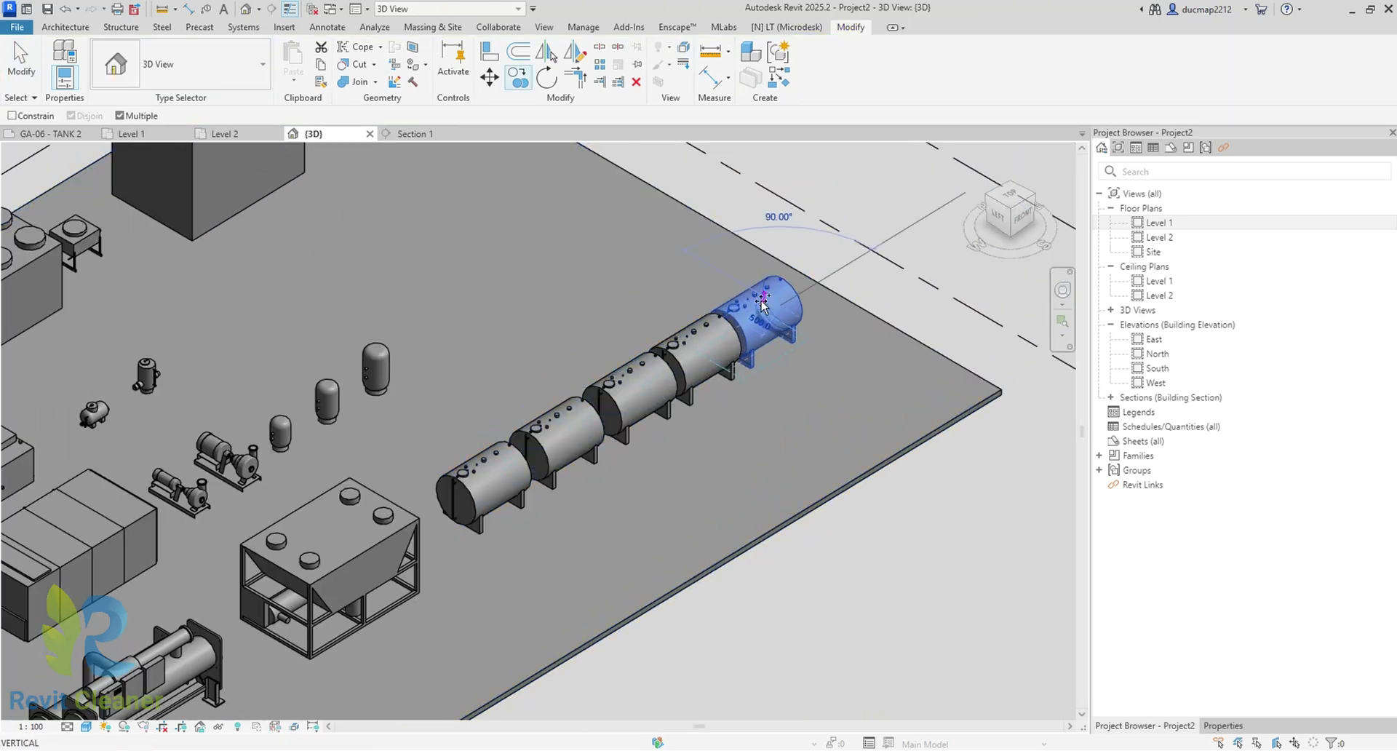
{"action": "left_click", "coordinate": [761, 300]}
{"action": "key", "text": "Escape"}
Change the second storage tank in the row to the 500 Gallons type
{"action": "left_click", "coordinate": [169, 79]}
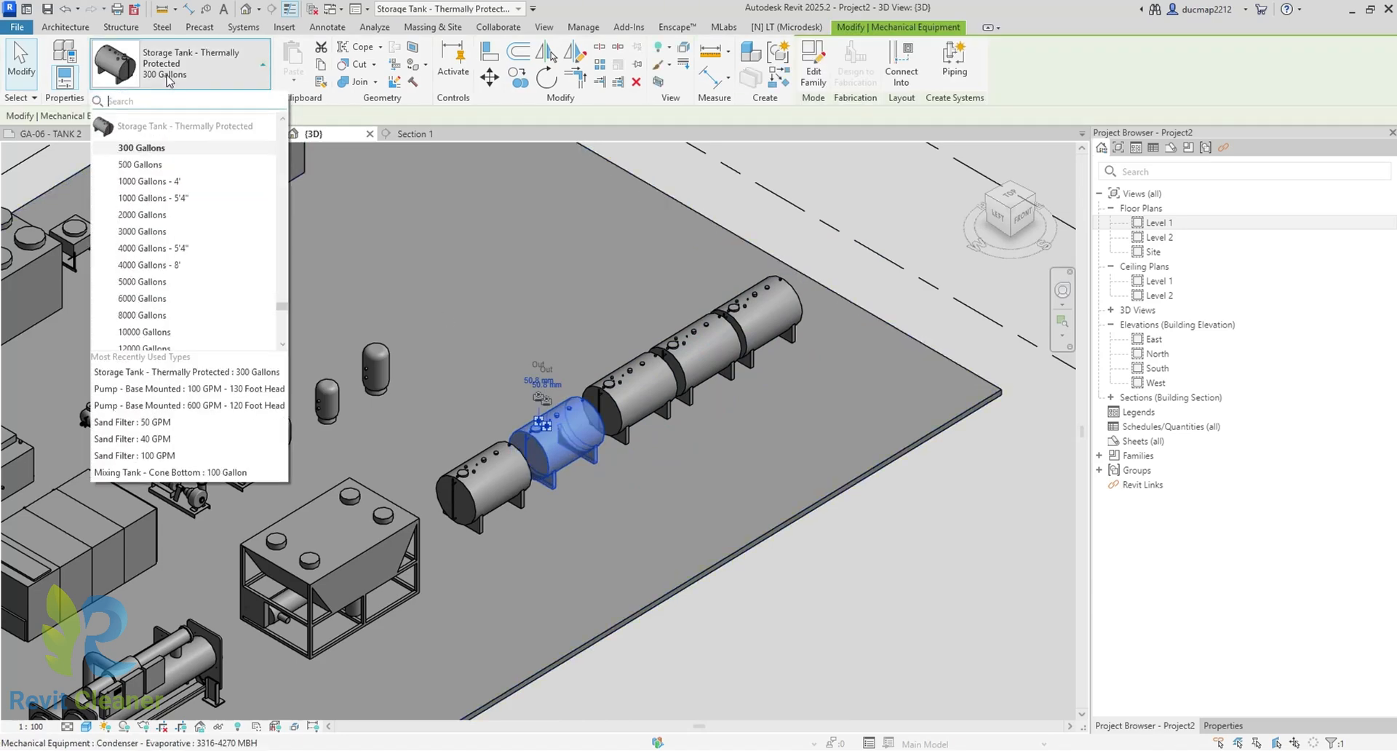
{"action": "left_click", "coordinate": [142, 165]}
Change the third storage tank to 1000 Gallons - 4' and move it out of the row, toward the sand filters
{"action": "left_click", "coordinate": [627, 392]}
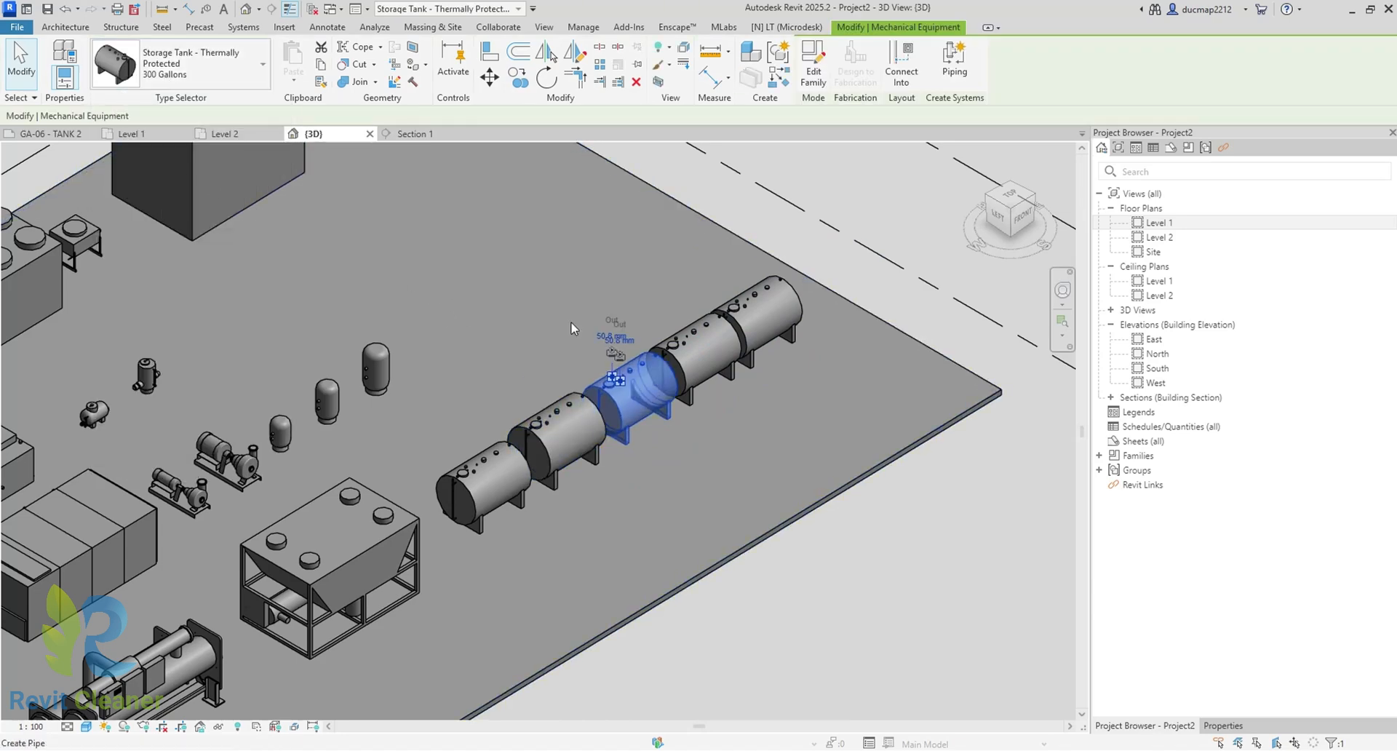
{"action": "left_click", "coordinate": [169, 78]}
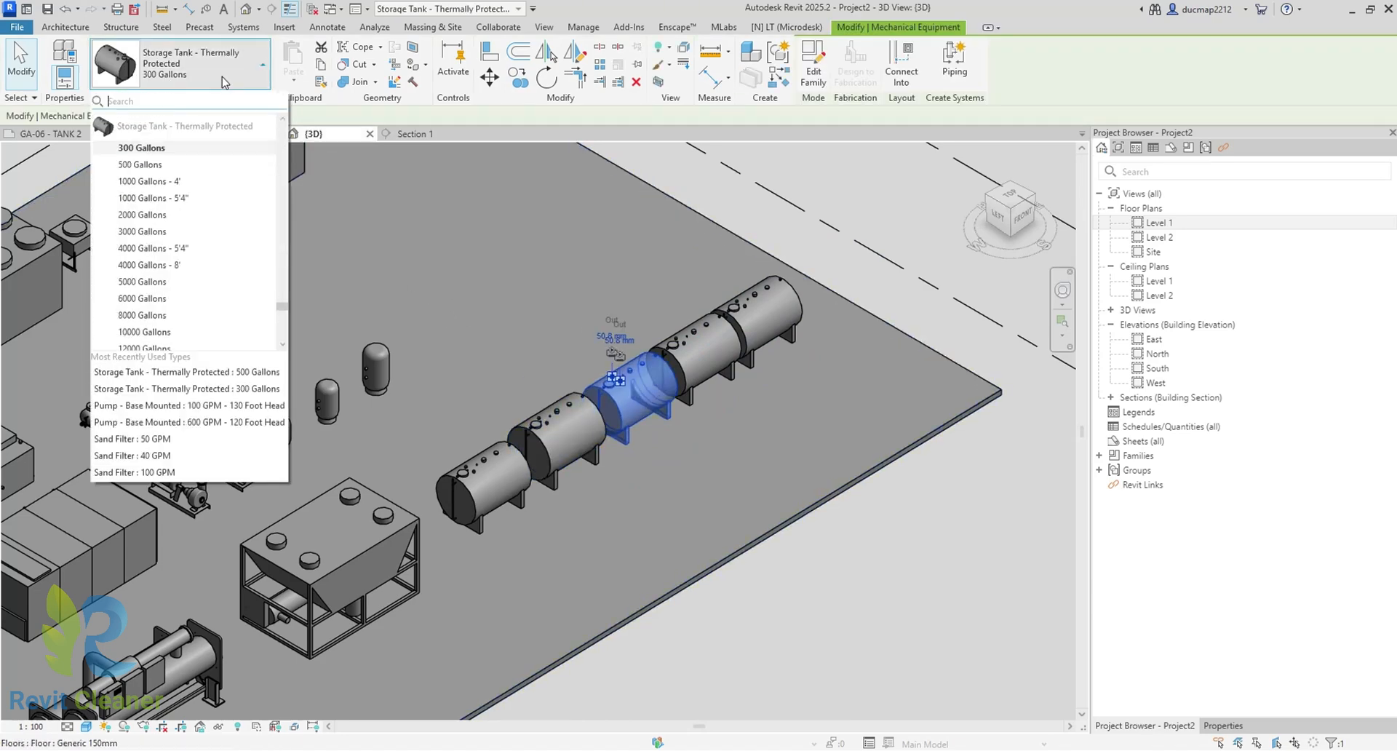
{"action": "left_click", "coordinate": [178, 182]}
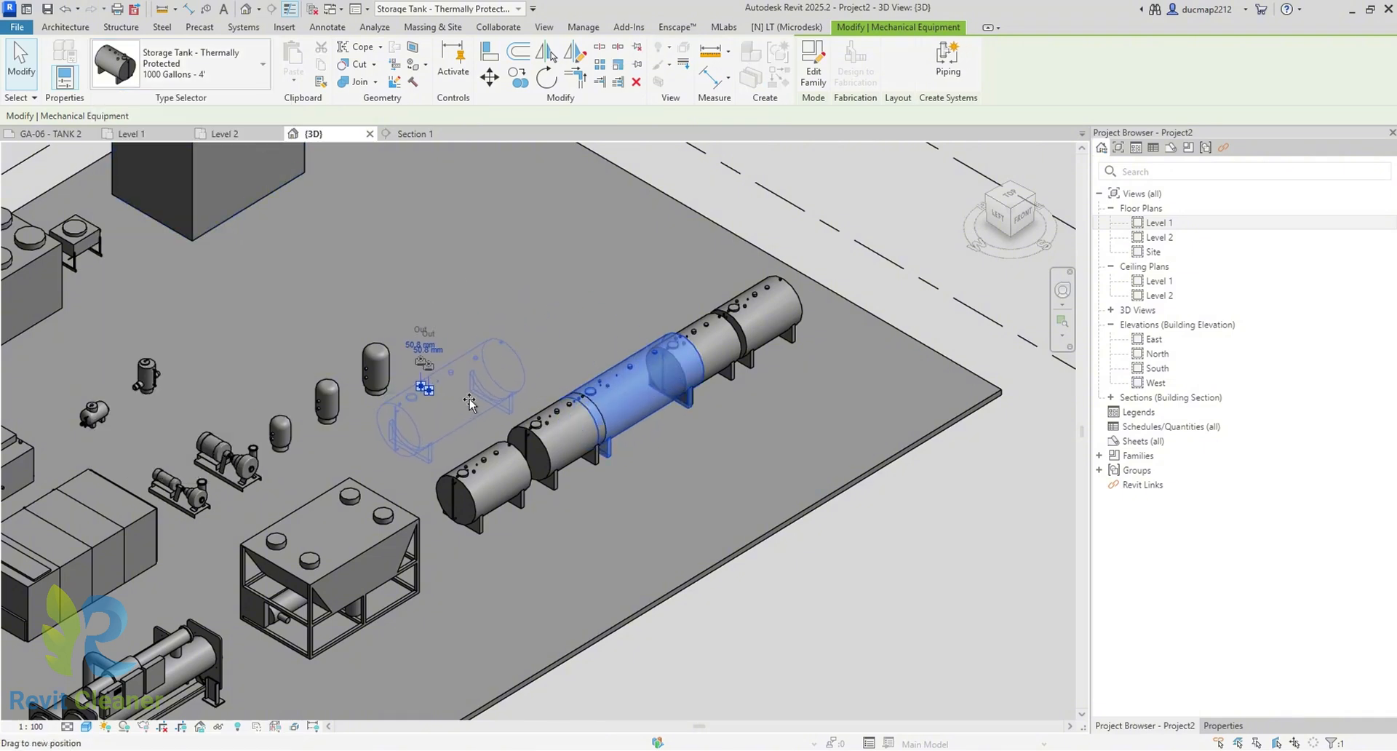
{"action": "left_click_drag", "start_coordinate": [469, 399], "coordinate": [469, 399]}
Change the fourth storage tank to 2000 Gallons and move it out of the row, behind the other tanks
{"action": "left_click", "coordinate": [671, 371]}
{"action": "left_click", "coordinate": [191, 81]}
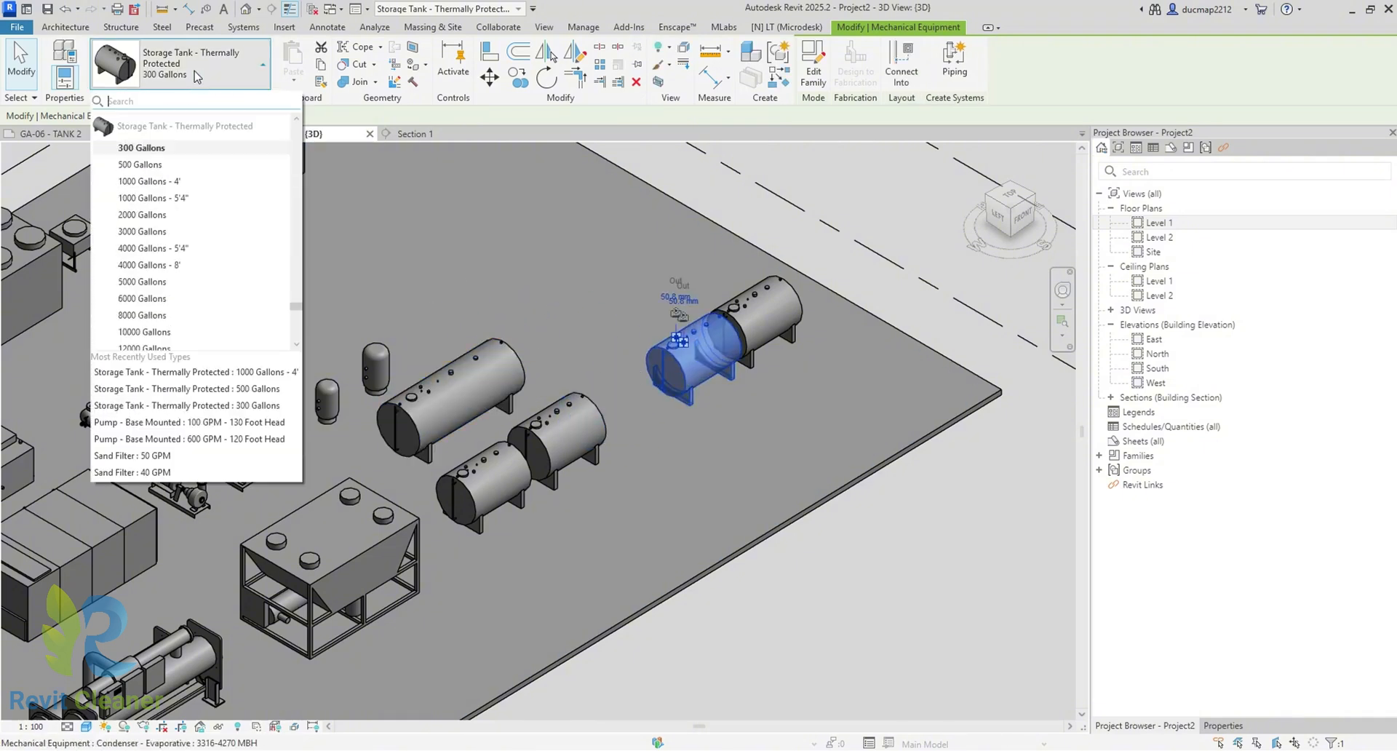
{"action": "left_click", "coordinate": [178, 216]}
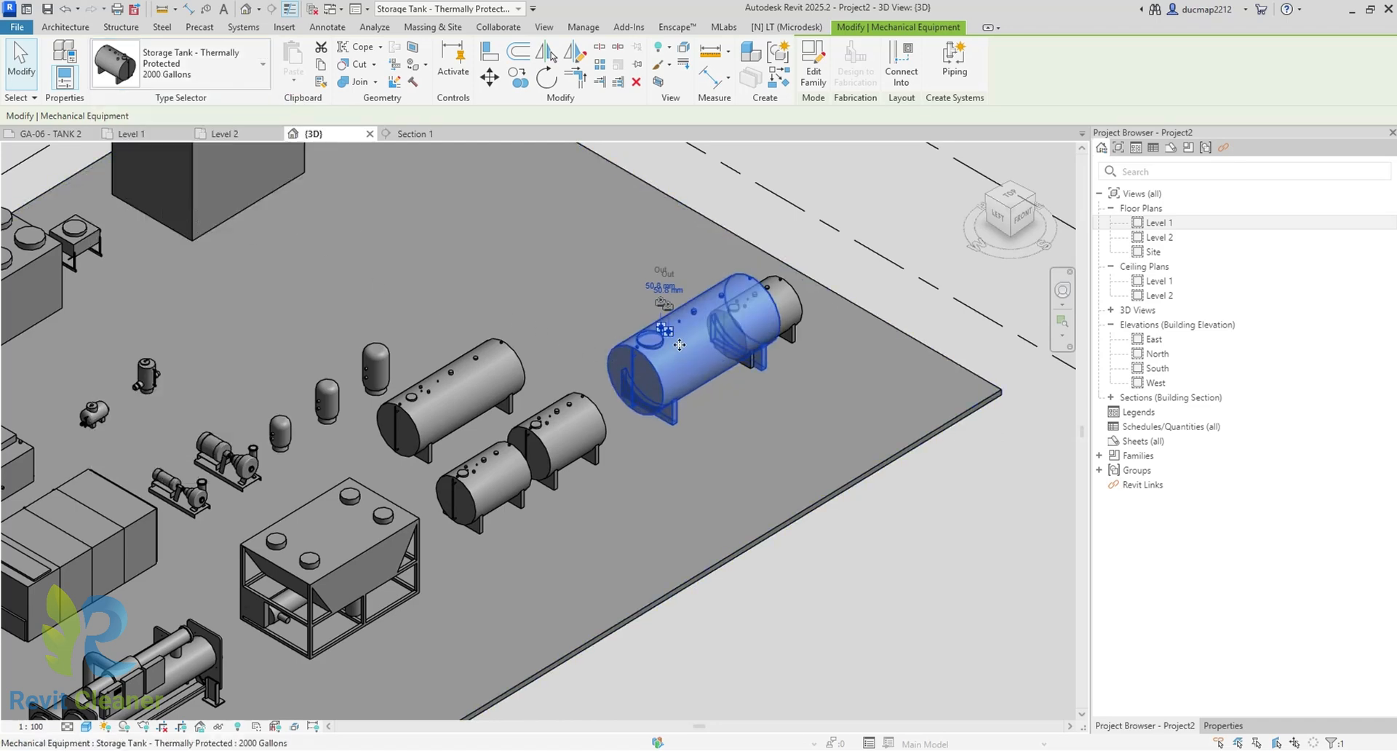
{"action": "left_click_drag", "start_coordinate": [598, 308], "coordinate": [598, 308]}
Change the last storage tank to 3000 Gallons and reposition it clear of the neighbouring tanks
{"action": "left_click", "coordinate": [756, 330]}
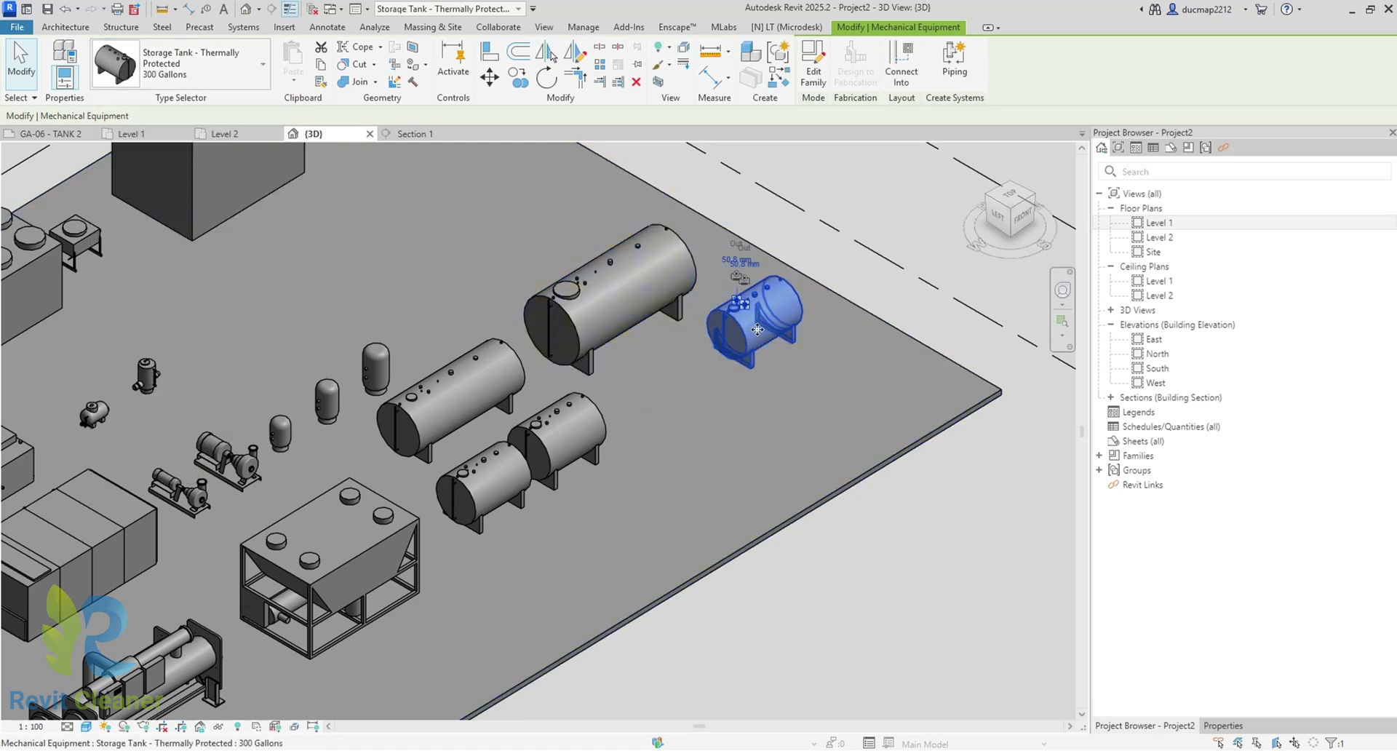
{"action": "left_click_drag", "start_coordinate": [649, 391], "coordinate": [650, 390]}
{"action": "left_click", "coordinate": [167, 78]}
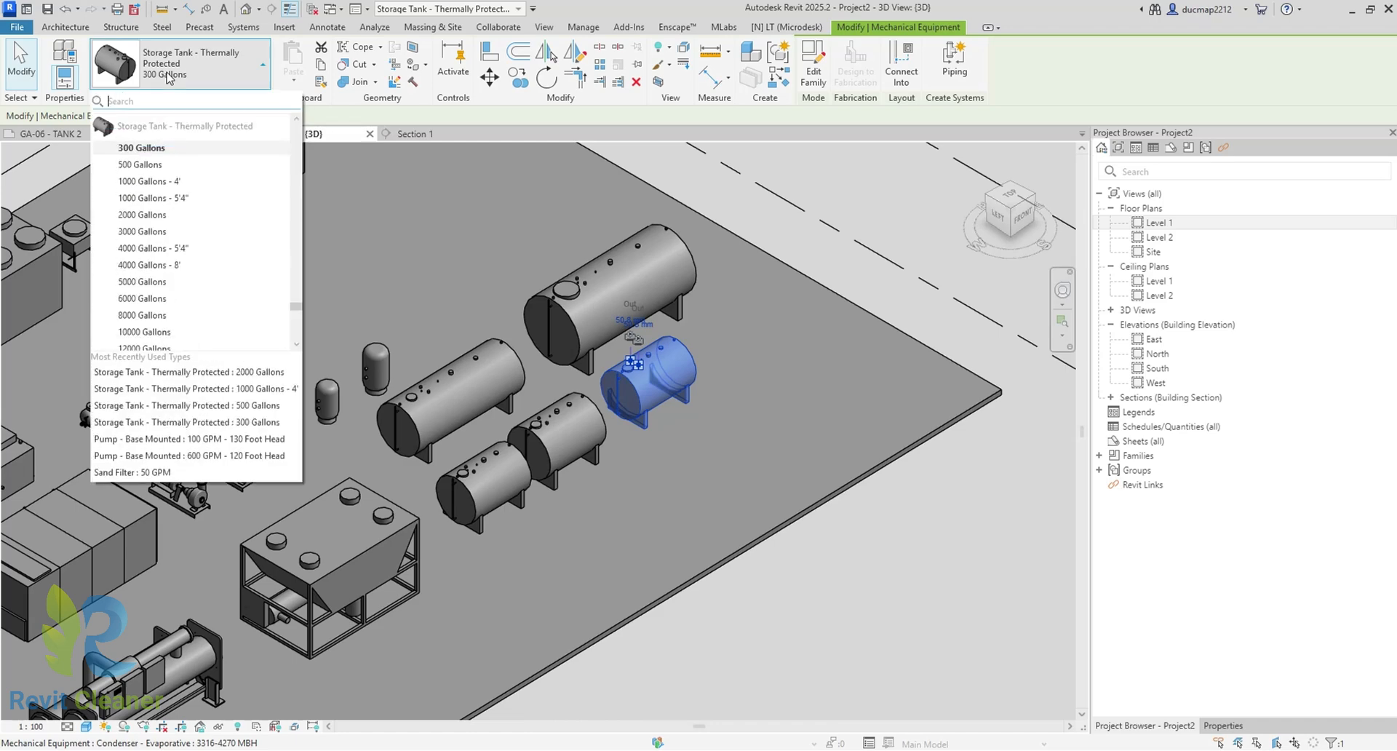
{"action": "left_click", "coordinate": [145, 231]}
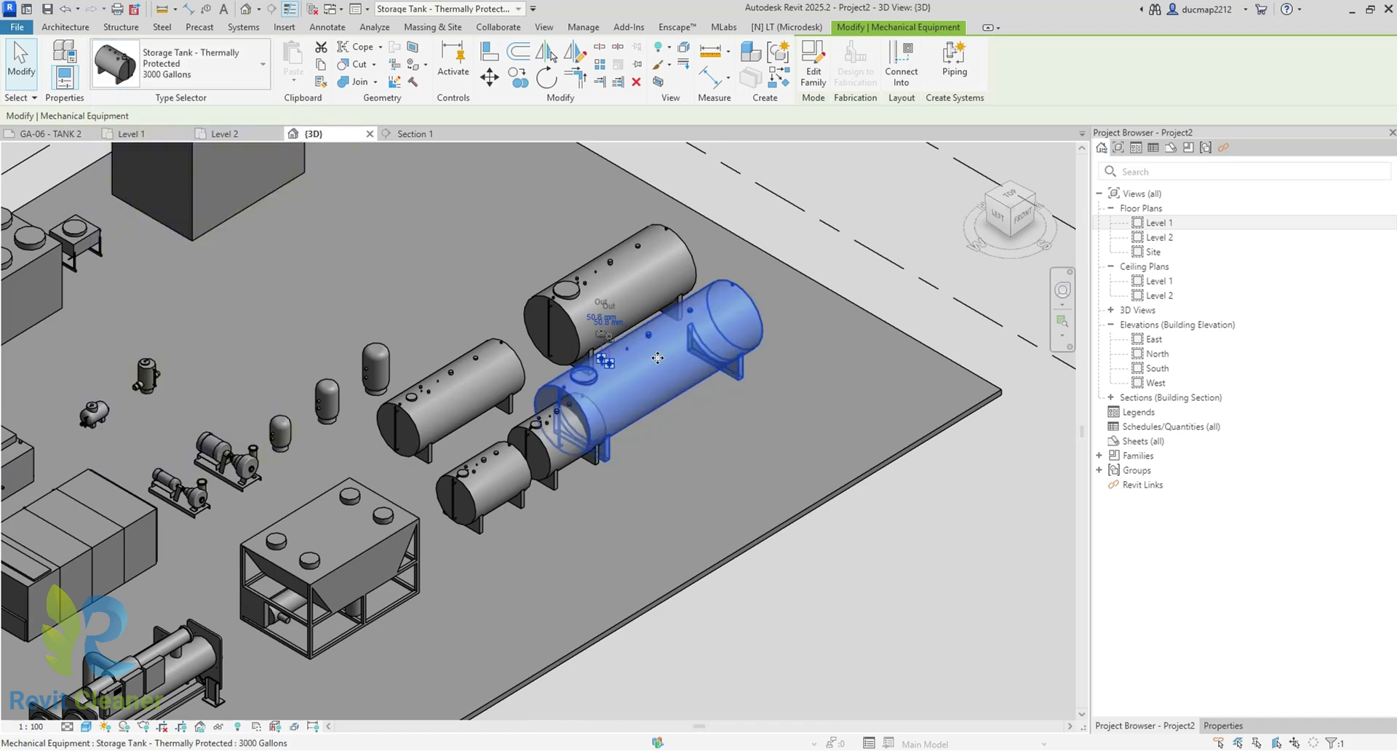
{"action": "left_click_drag", "start_coordinate": [710, 349], "coordinate": [716, 388]}
Look across the equipment rows and examine the area around the large air-cooled screw chiller
{"action": "scroll", "coordinate": [725, 393], "scroll_direction": "down", "scroll_amount": 3}
{"action": "middle_click_drag", "start_coordinate": [755, 397], "coordinate": [835, 309]}
{"action": "key", "text": "Escape"}
{"action": "scroll", "coordinate": [630, 434], "scroll_direction": "down", "scroll_amount": 1}
{"action": "middle_click_drag", "start_coordinate": [630, 434], "coordinate": [754, 369]}
{"action": "scroll", "coordinate": [580, 450], "scroll_direction": "up", "scroll_amount": 2}
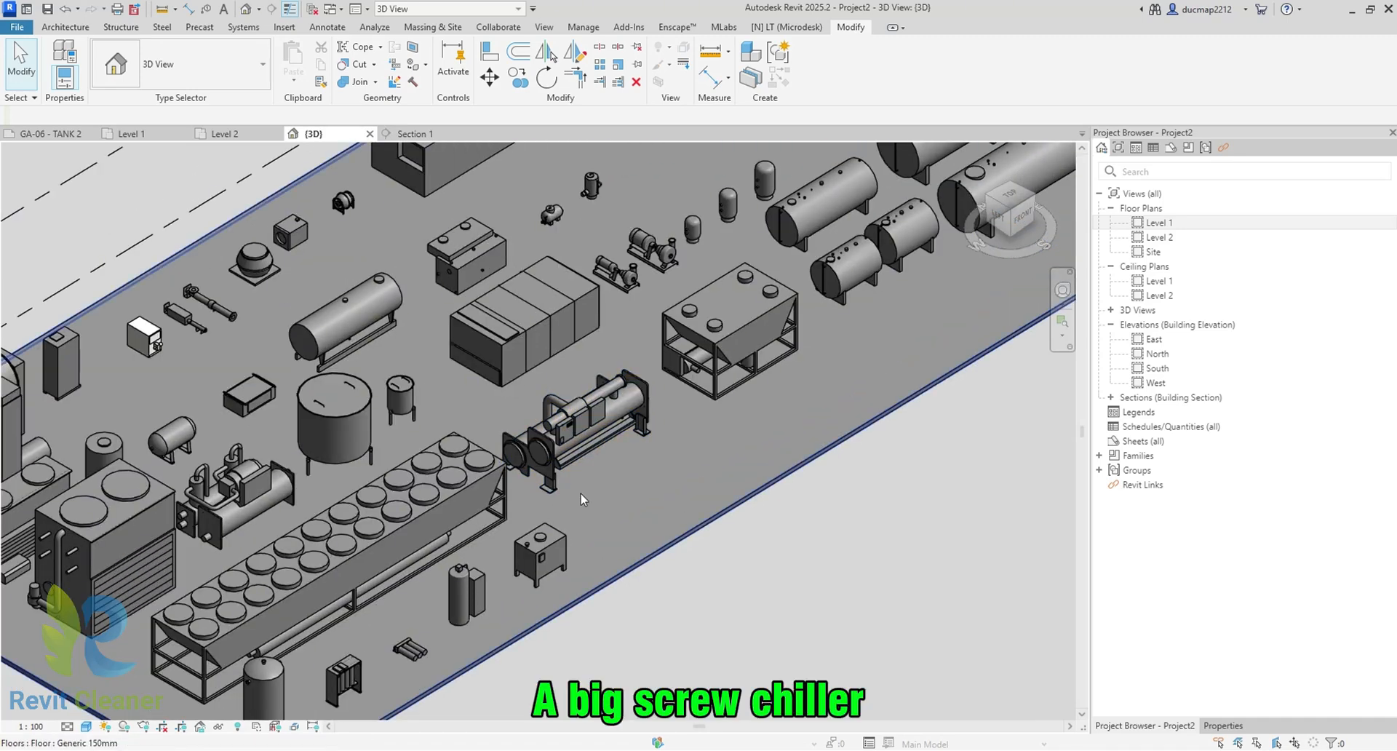
Change the large air-cooled screw chiller to the 400 Tons type
{"action": "middle_click_drag", "start_coordinate": [582, 499], "coordinate": [728, 377]}
{"action": "left_click", "coordinate": [607, 384]}
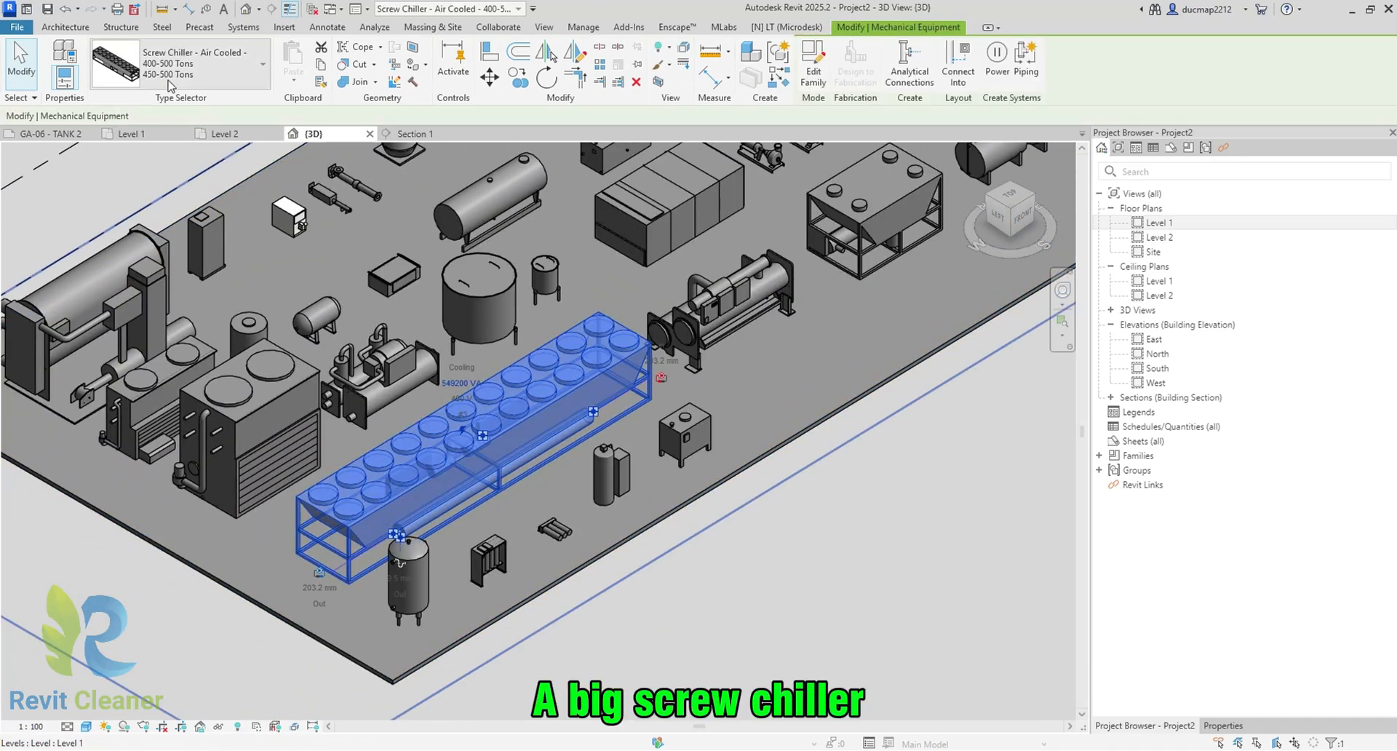
{"action": "left_click", "coordinate": [161, 62]}
{"action": "scroll", "coordinate": [157, 174], "scroll_direction": "up", "scroll_amount": 1}
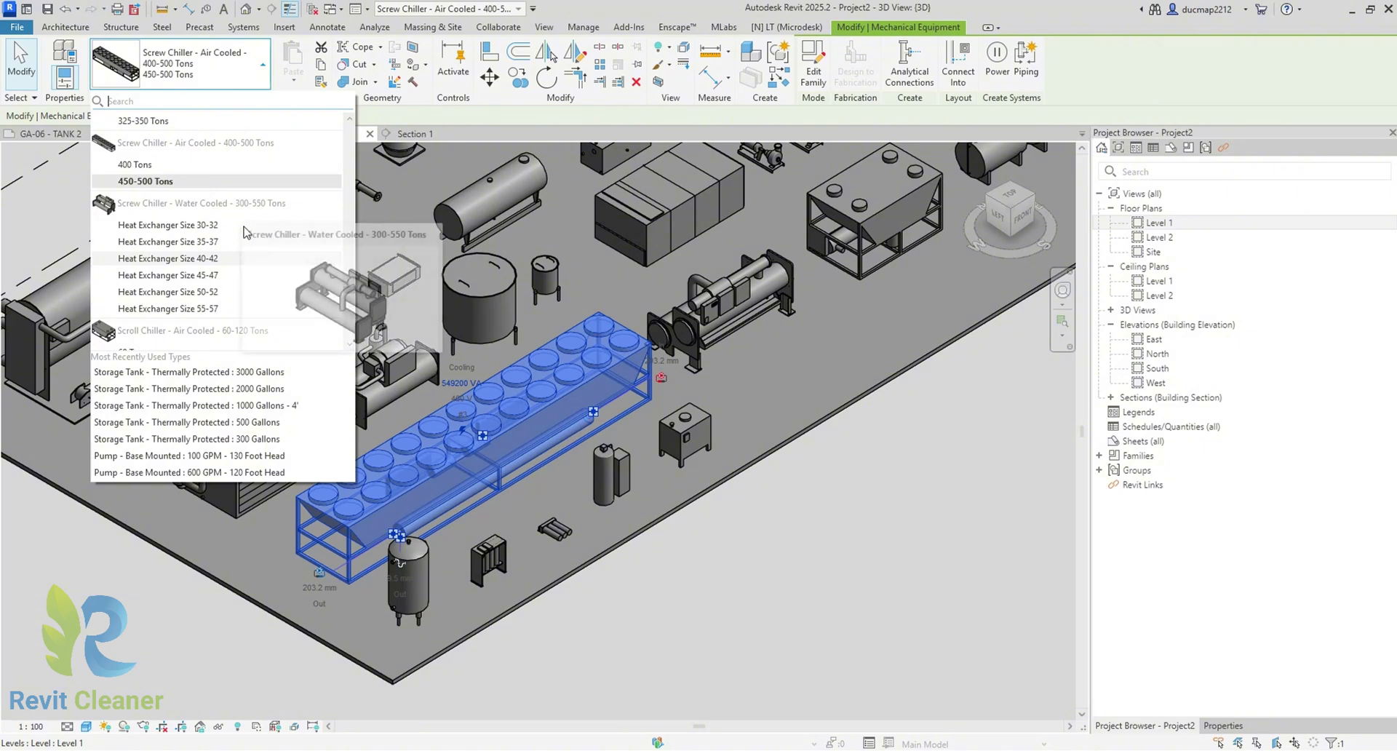
{"action": "left_click", "coordinate": [154, 166]}
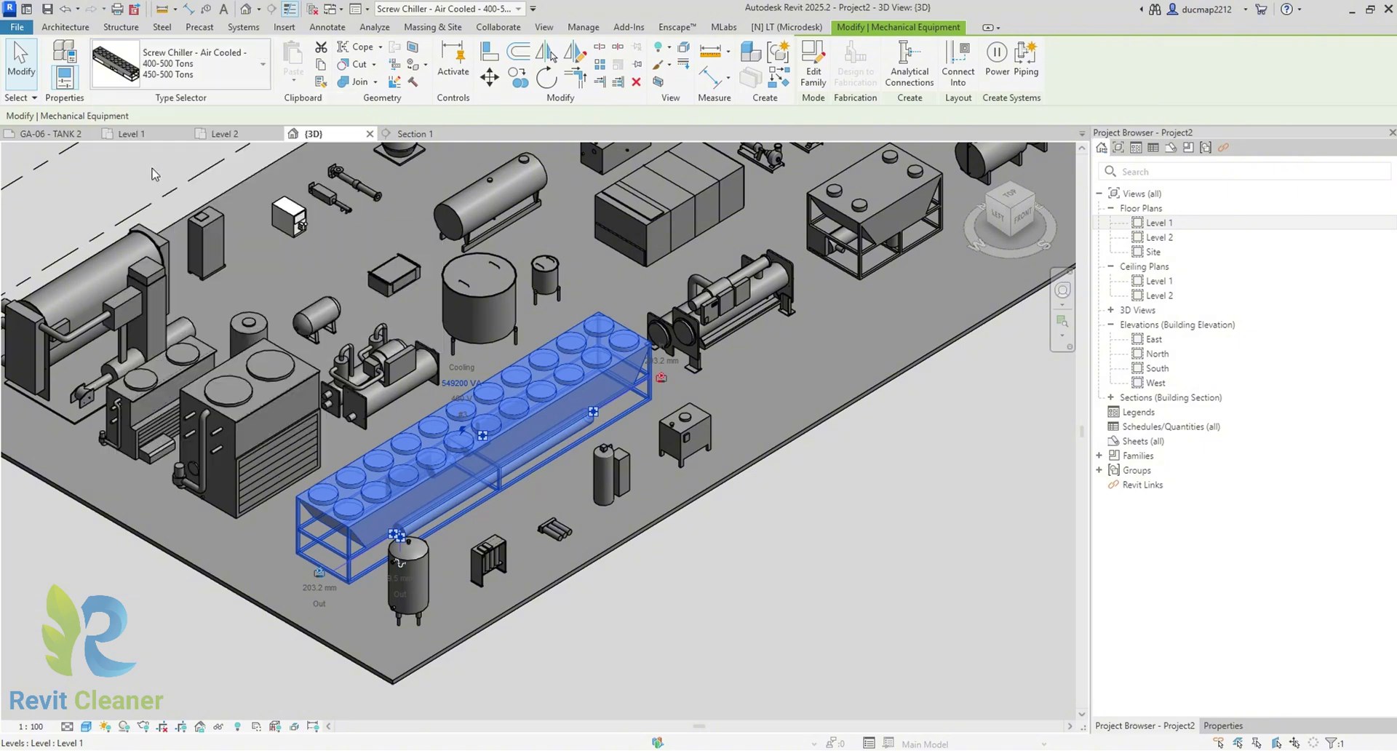
{"action": "left_click", "coordinate": [754, 535]}
Review the available types of the vertical storage tank beside the screw chiller without changing its type
{"action": "left_click", "coordinate": [422, 589]}
{"action": "scroll", "coordinate": [418, 574], "scroll_direction": "up", "scroll_amount": 3}
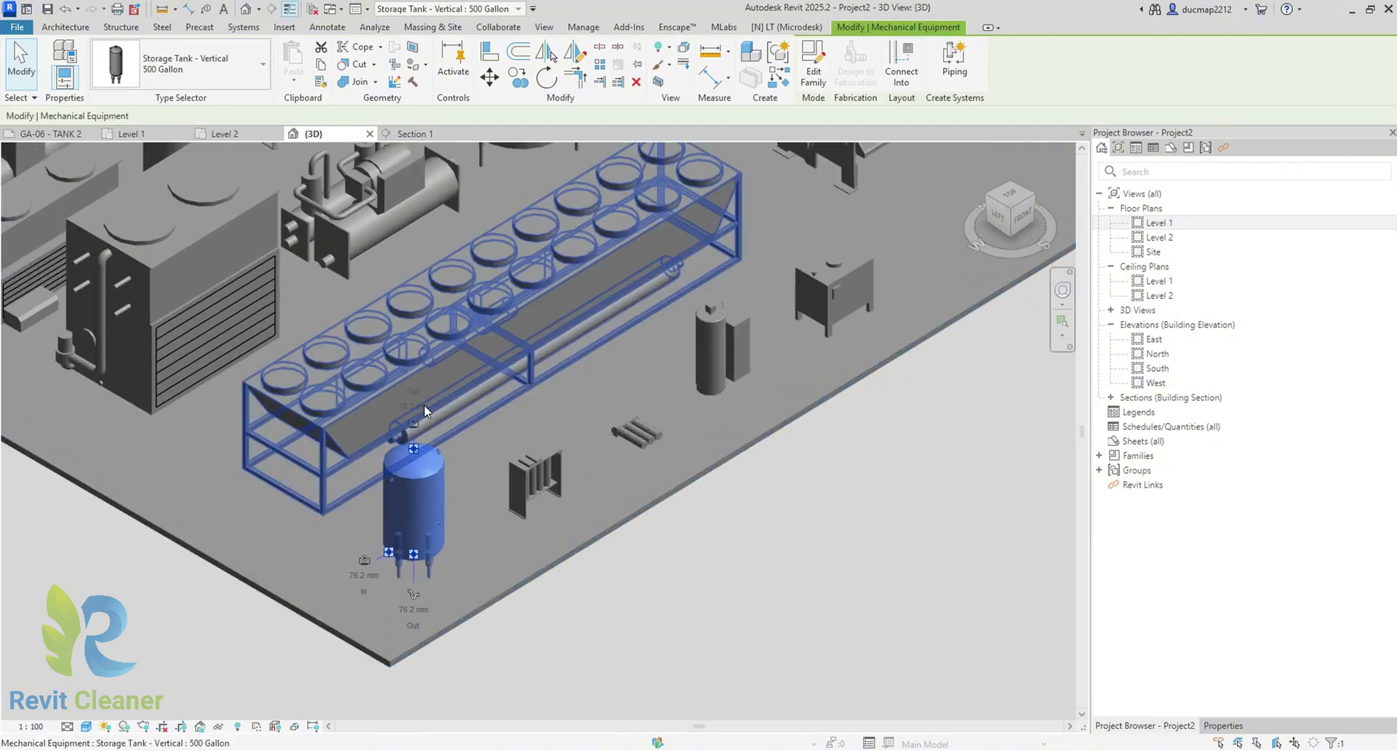
{"action": "left_click", "coordinate": [181, 64]}
{"action": "scroll", "coordinate": [193, 277], "scroll_direction": "up", "scroll_amount": 3}
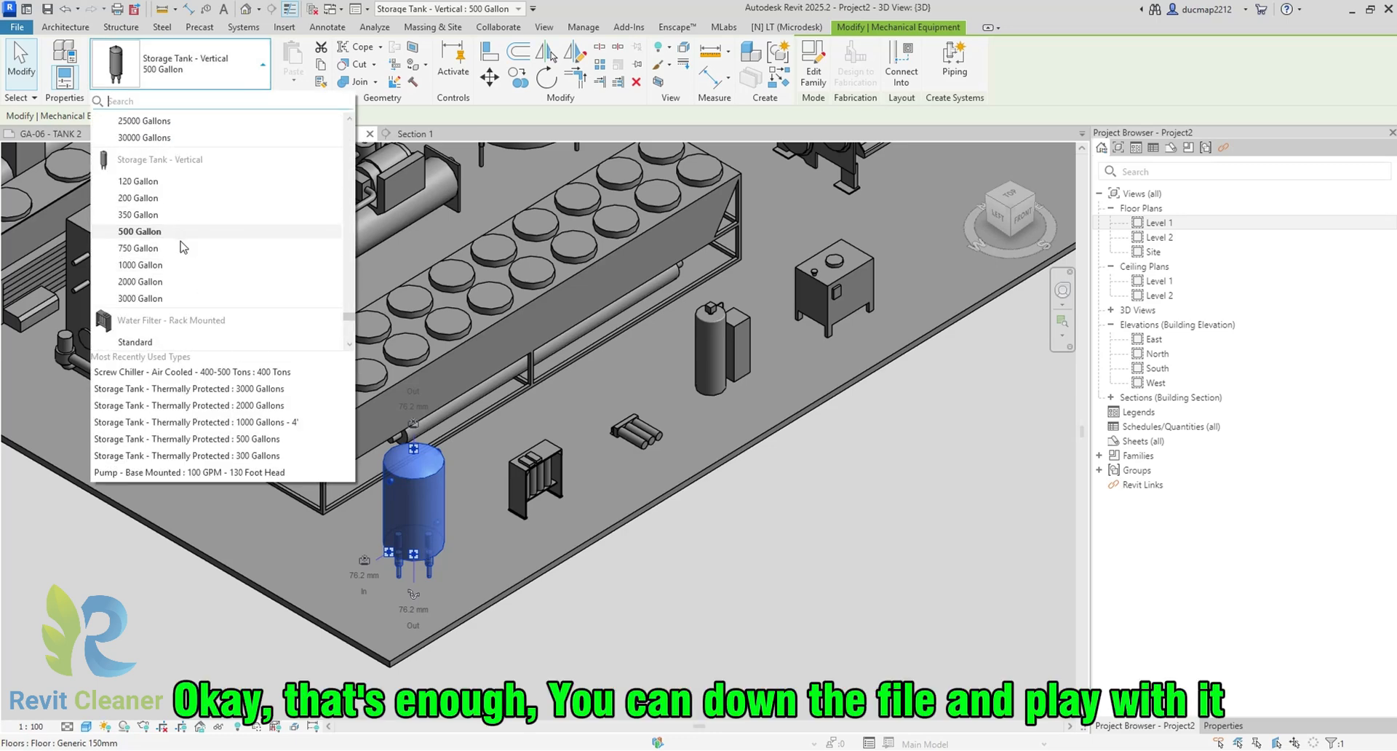
{"action": "key", "text": "Escape"}
{"action": "key", "text": "Escape"}
Copy the vertical storage tank to the spot between it and the rack-mounted water filter
{"action": "left_click", "coordinate": [425, 515]}
{"action": "key", "text": "c"}
{"action": "key", "text": "o"}
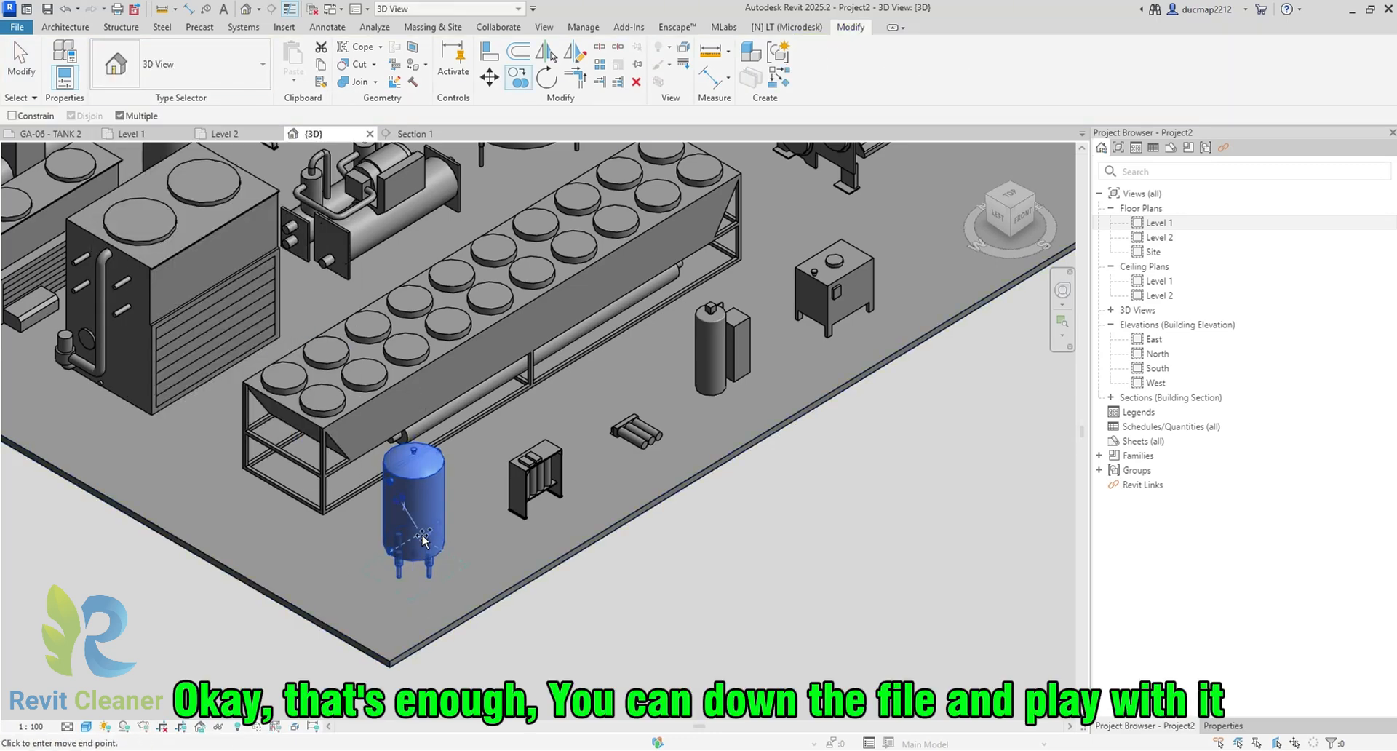
{"action": "left_click", "coordinate": [427, 511]}
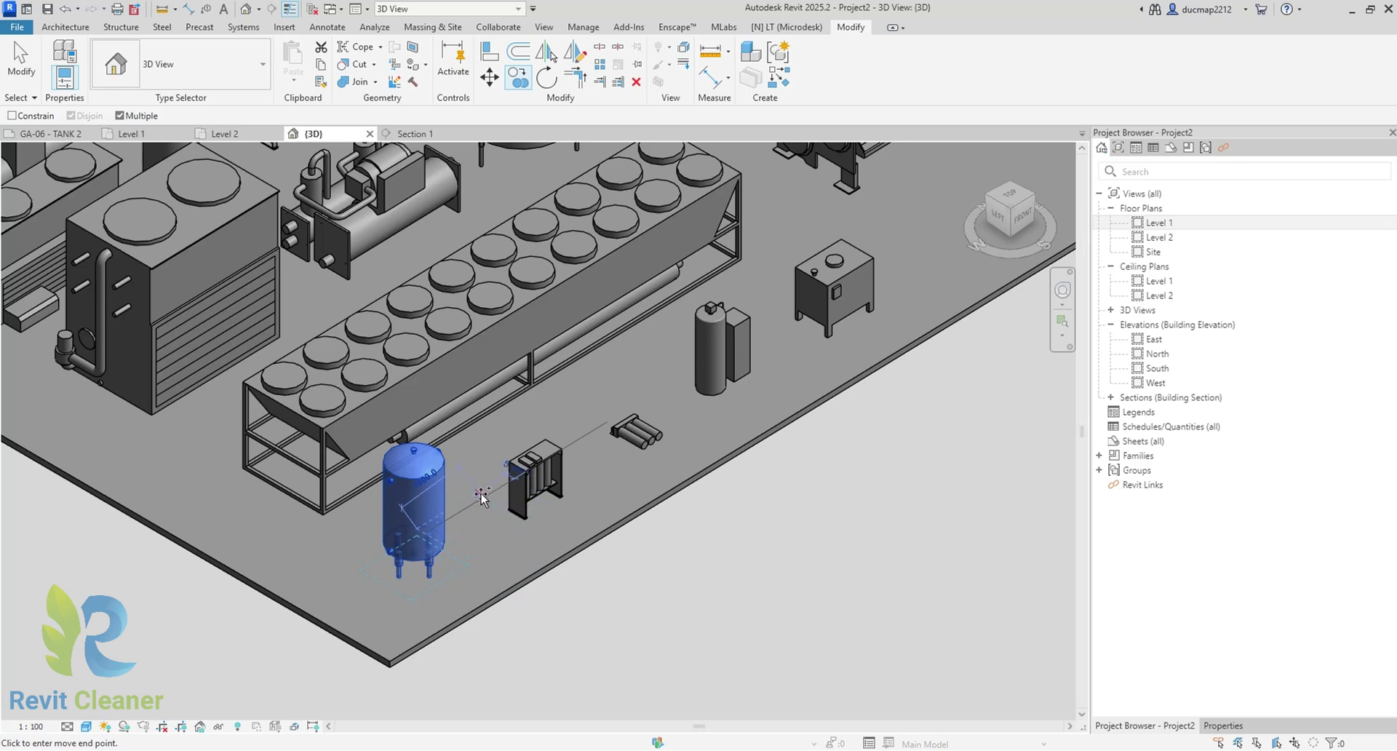
{"action": "left_click", "coordinate": [509, 482]}
{"action": "key", "text": "Escape"}
{"action": "key", "text": "Escape"}
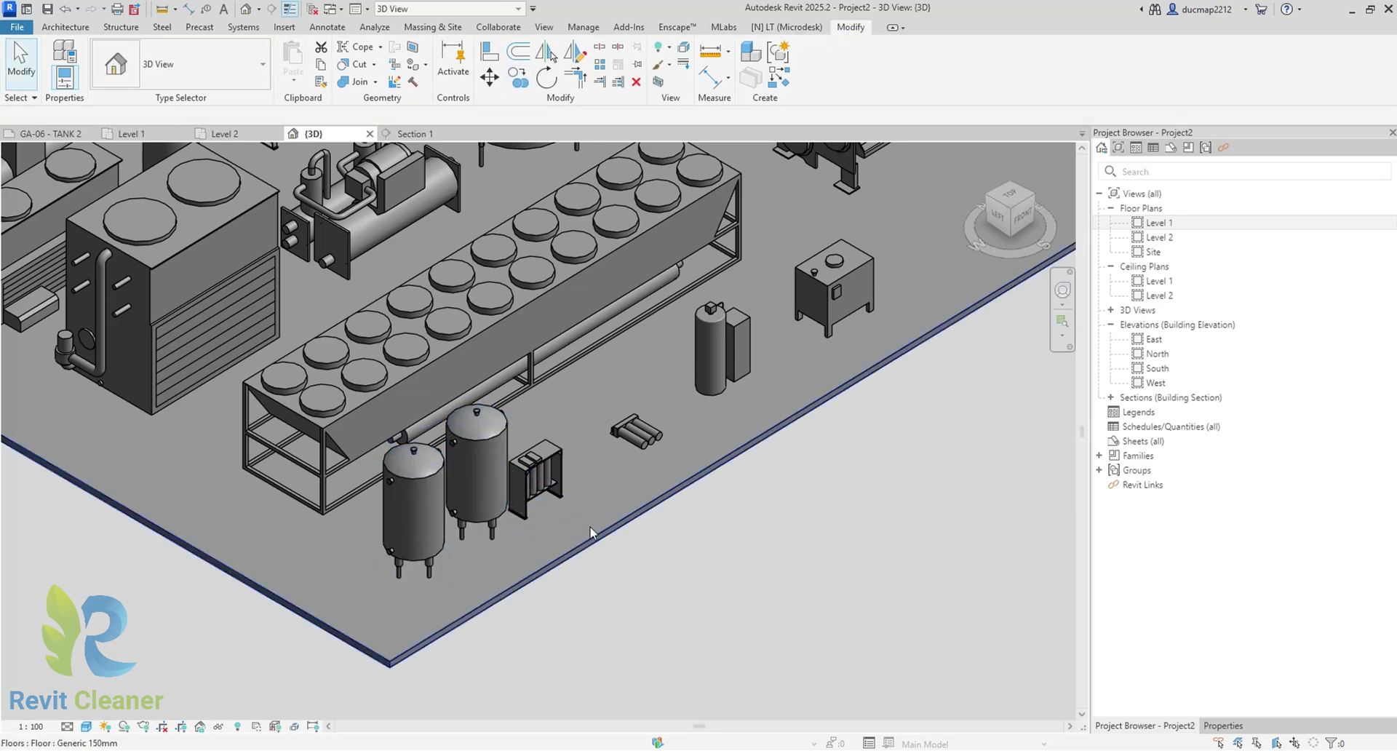
Move the rack-mounted water filter away from the copied vertical tank, toward the wall-mounted filter
{"action": "middle_click_drag", "start_coordinate": [718, 546], "coordinate": [692, 541], "text": "shift"}
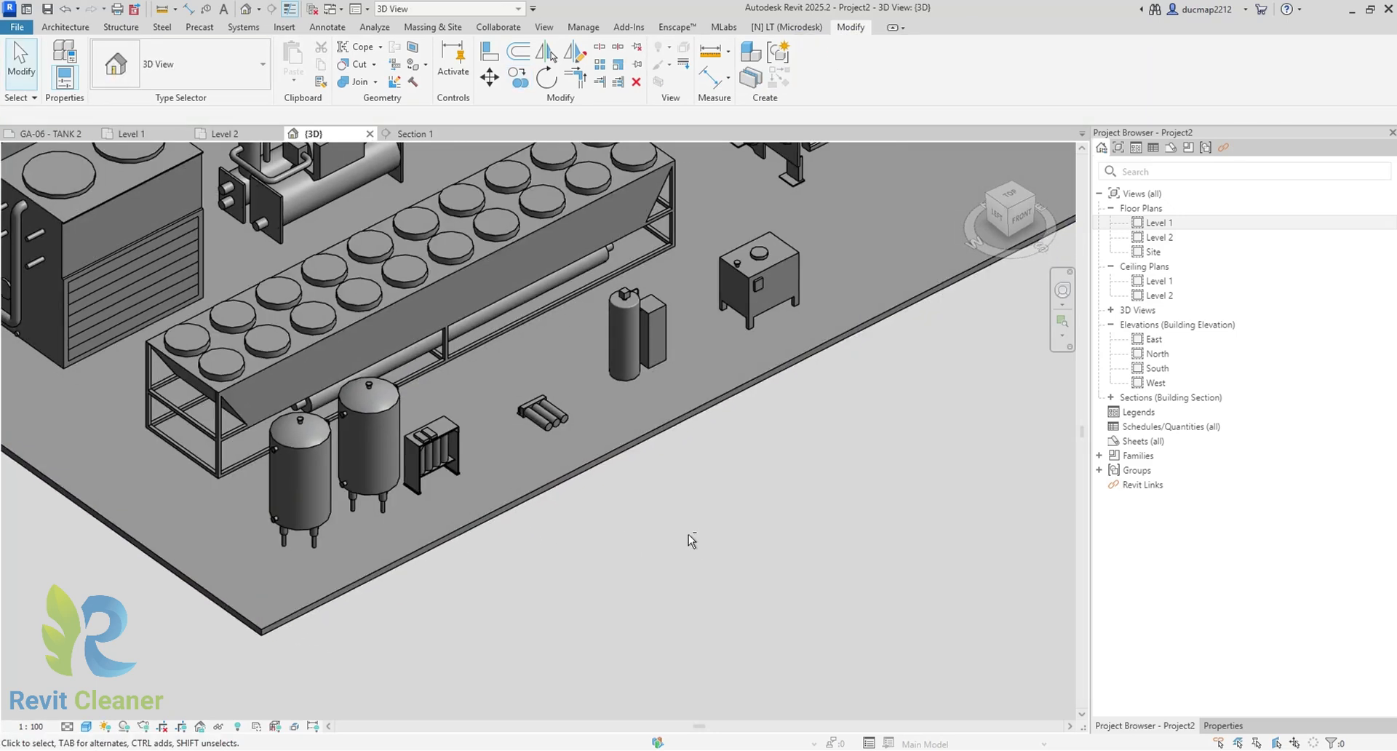
{"action": "left_click", "coordinate": [461, 469]}
{"action": "middle_click_drag", "start_coordinate": [611, 499], "coordinate": [488, 484], "text": "shift"}
{"action": "left_click_drag", "start_coordinate": [460, 459], "coordinate": [526, 444]}
Change the copied vertical tank to 750 Gallon and shift it farther from the original tank
{"action": "left_click", "coordinate": [370, 424]}
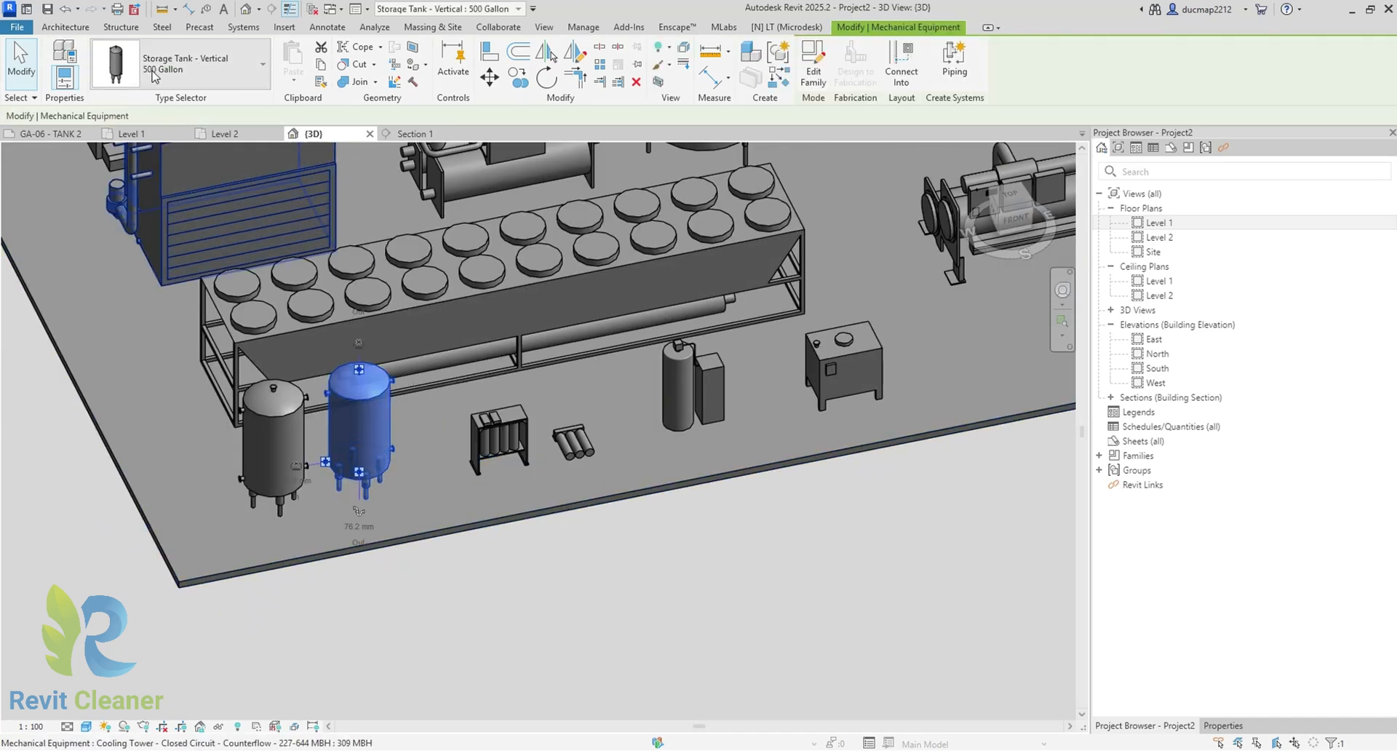
{"action": "left_click", "coordinate": [219, 64]}
{"action": "left_click", "coordinate": [139, 134]}
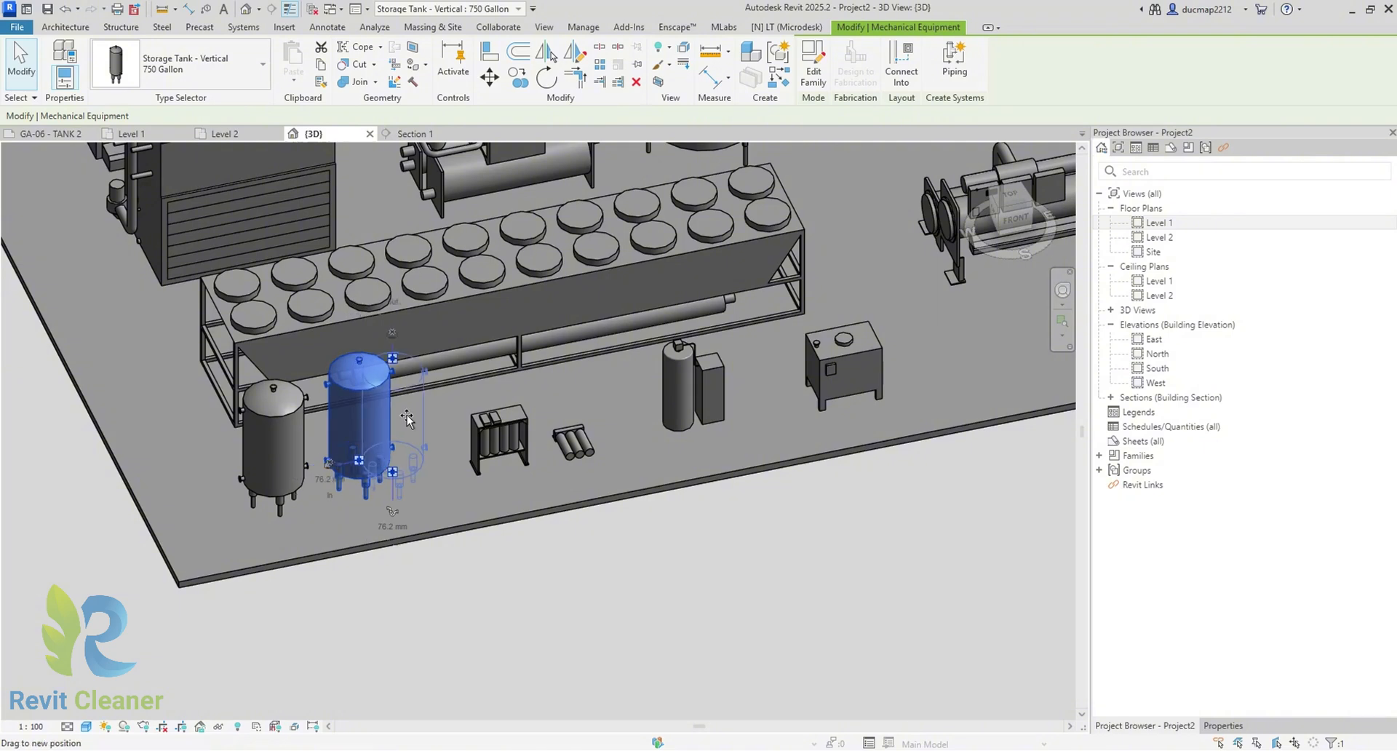
{"action": "left_click_drag", "start_coordinate": [407, 419], "coordinate": [442, 426]}
Copy the original 500 Gallon vertical tank toward the near floor corner and change the copy to 1000 Gallon
{"action": "left_click", "coordinate": [280, 473]}
{"action": "key", "text": "c"}
{"action": "key", "text": "o"}
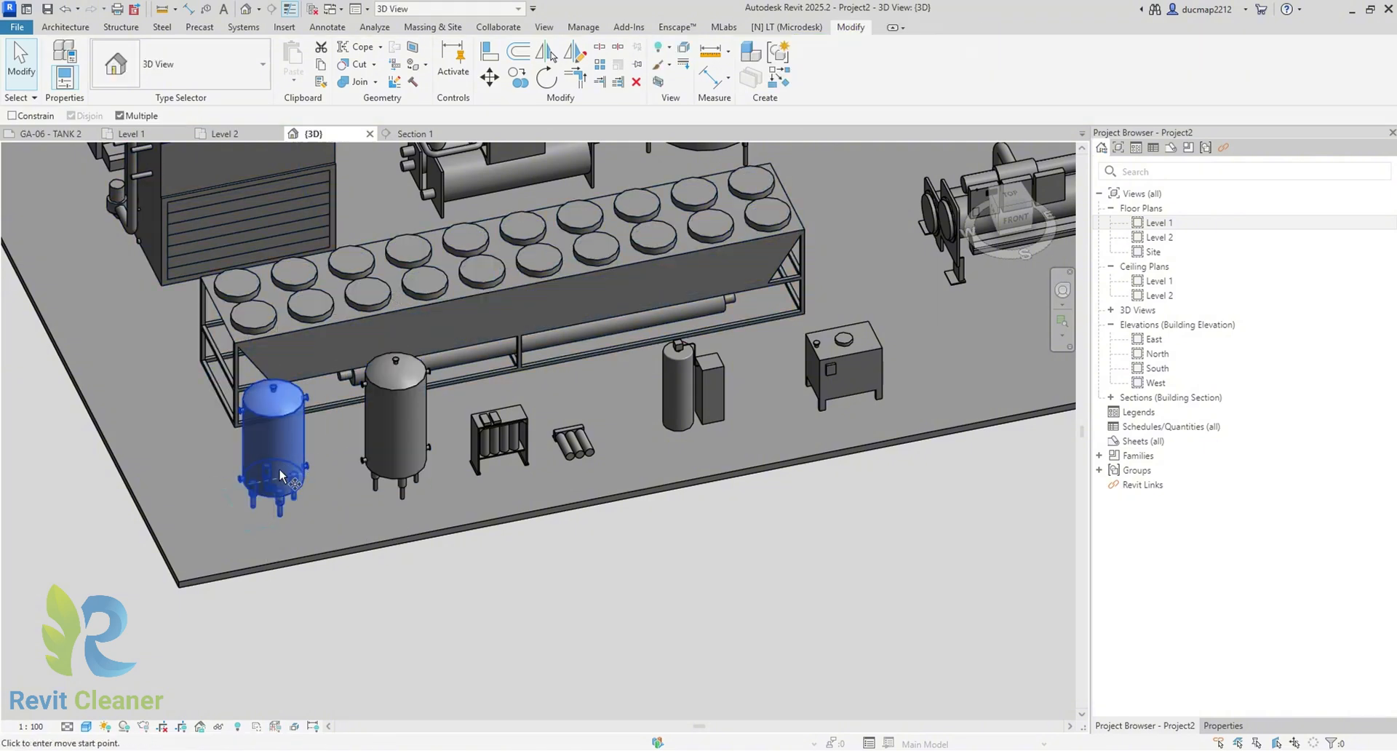
{"action": "left_click", "coordinate": [189, 496], "text": "shift"}
{"action": "left_click", "coordinate": [191, 470]}
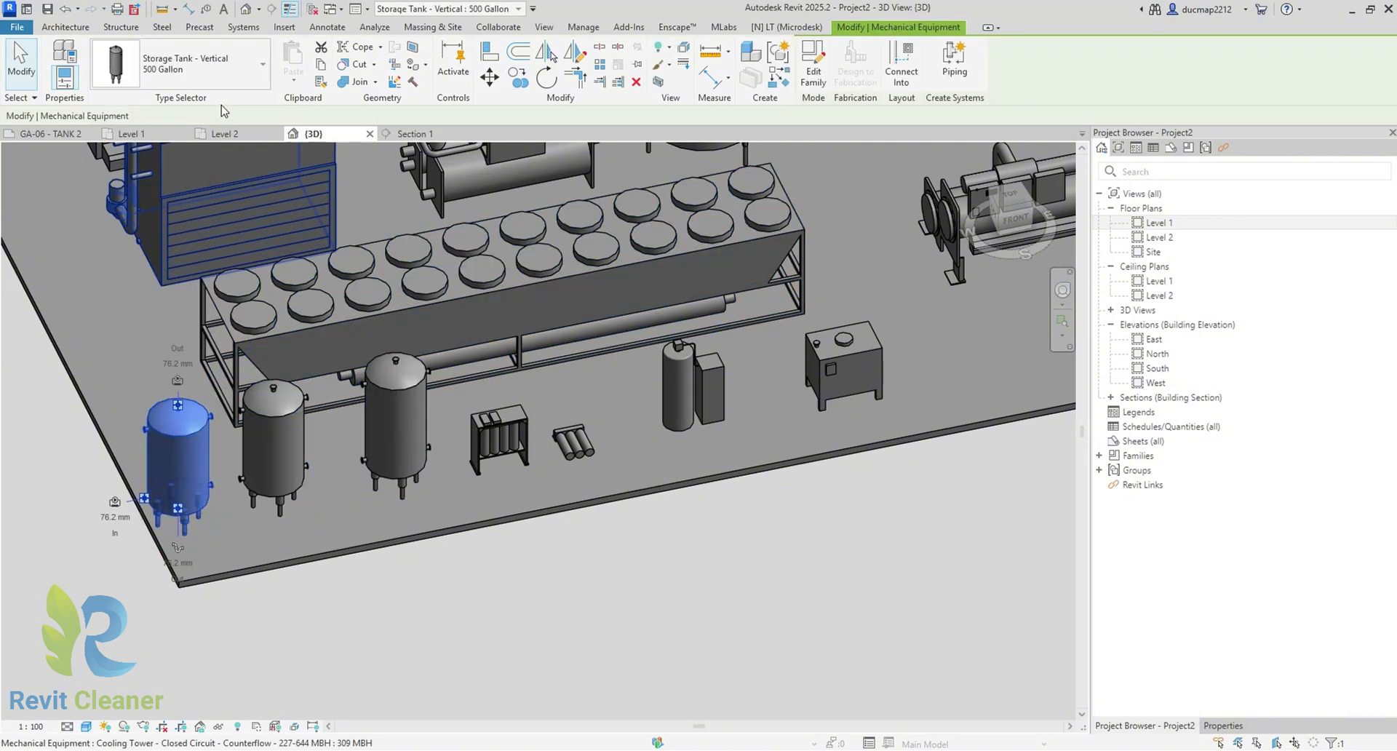
{"action": "left_click", "coordinate": [218, 64]}
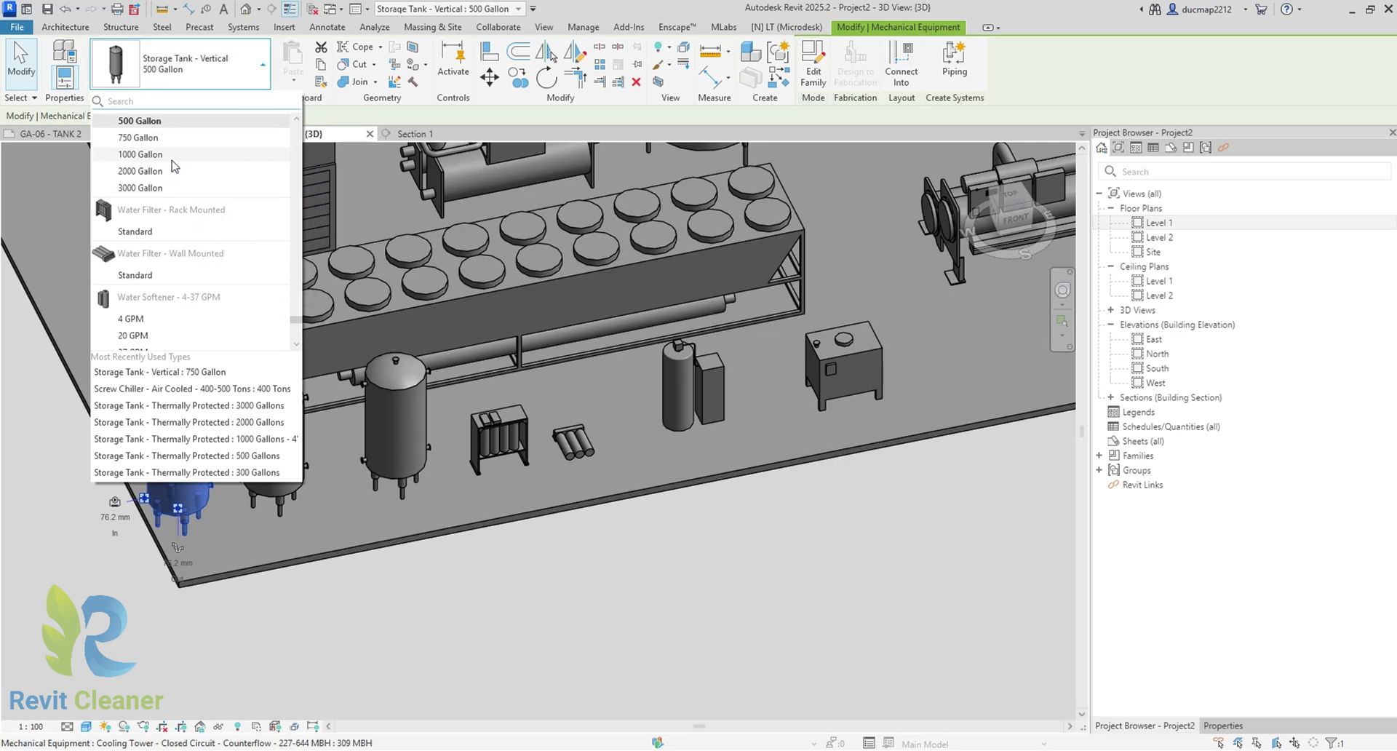
{"action": "left_click", "coordinate": [174, 167]}
{"action": "left_click", "coordinate": [481, 469]}
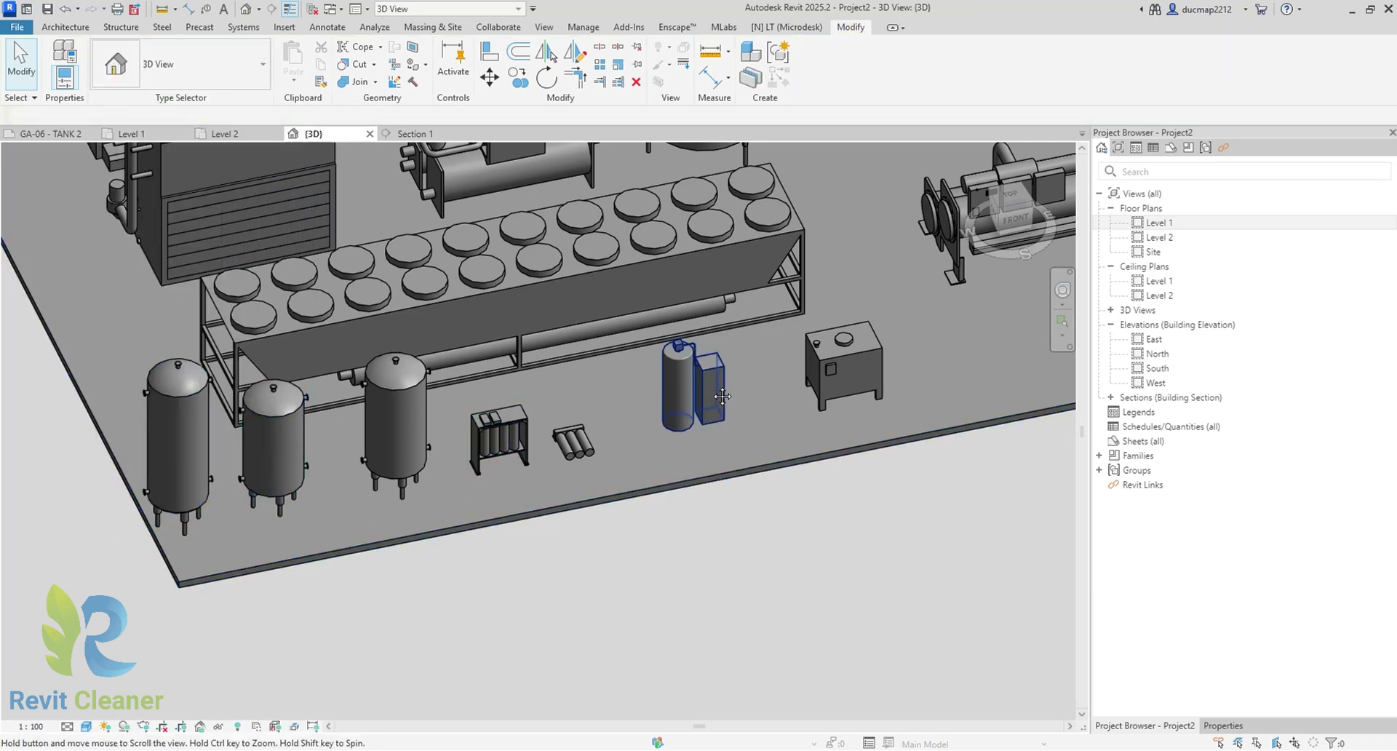
Review the available types of the 4-37 GPM water softener and examine the unit up close
{"action": "middle_click_drag", "start_coordinate": [722, 396], "coordinate": [479, 463]}
{"action": "scroll", "coordinate": [479, 463], "scroll_direction": "up", "scroll_amount": 2}
{"action": "left_click", "coordinate": [478, 463]}
{"action": "left_click", "coordinate": [229, 75]}
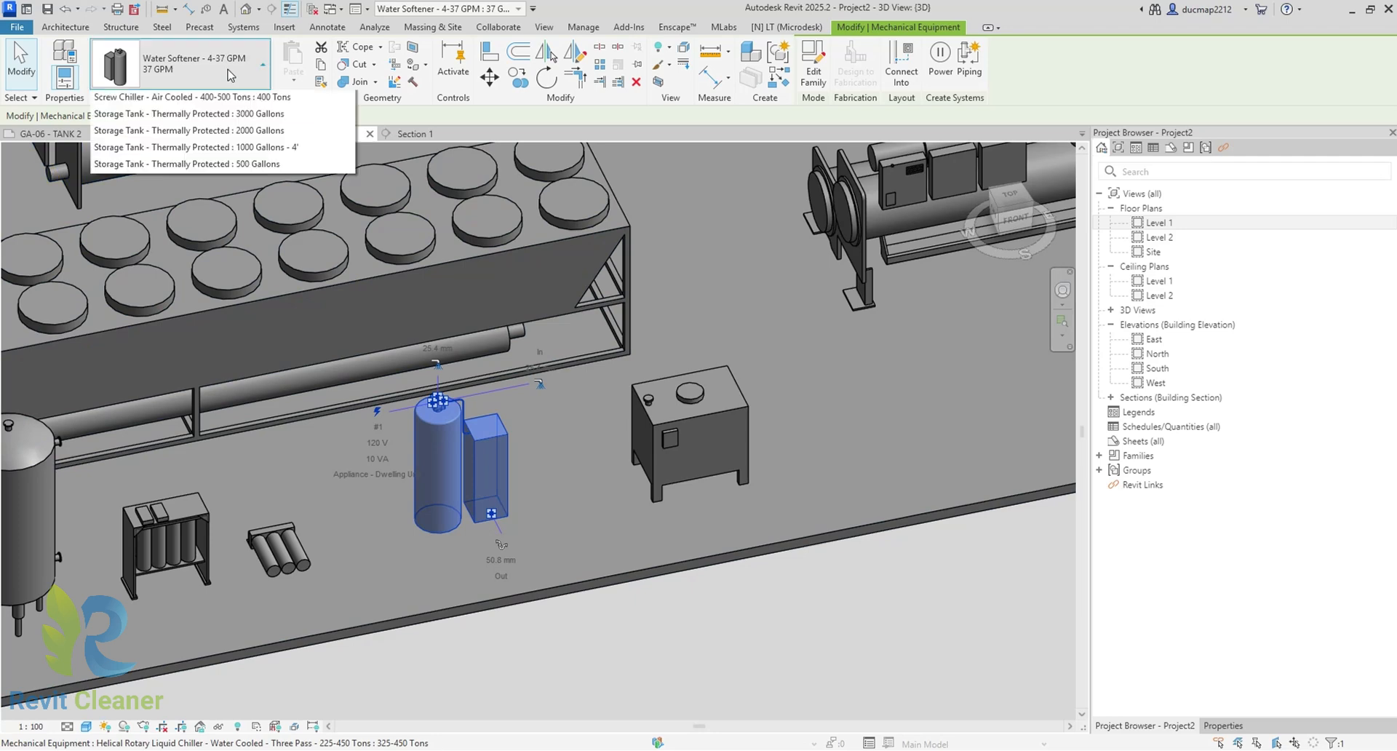
{"action": "scroll", "coordinate": [261, 273], "scroll_direction": "up", "scroll_amount": 1}
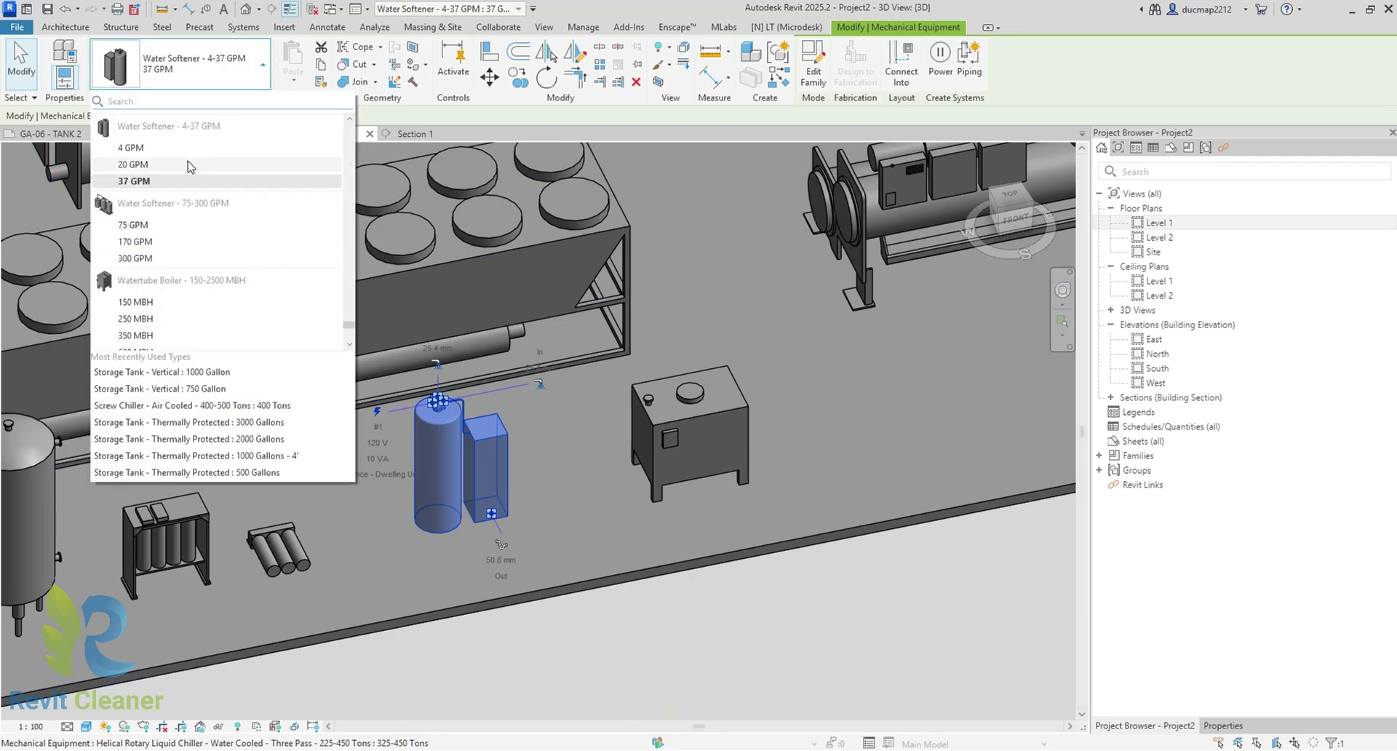
{"action": "key", "text": "Escape"}
{"action": "scroll", "coordinate": [483, 471], "scroll_direction": "up", "scroll_amount": 3}
{"action": "key", "text": "Escape"}
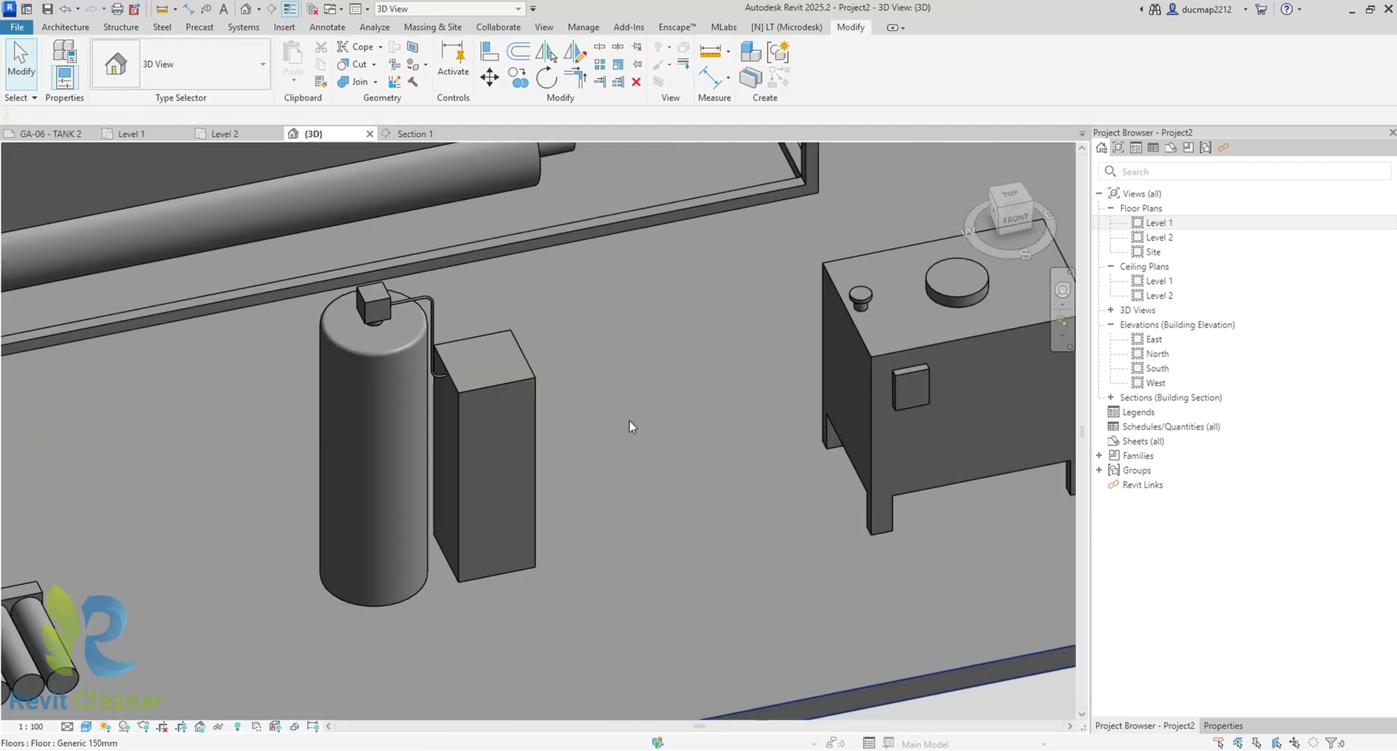
{"action": "left_click", "coordinate": [482, 405]}
{"action": "scroll", "coordinate": [570, 415], "scroll_direction": "down", "scroll_amount": 2}
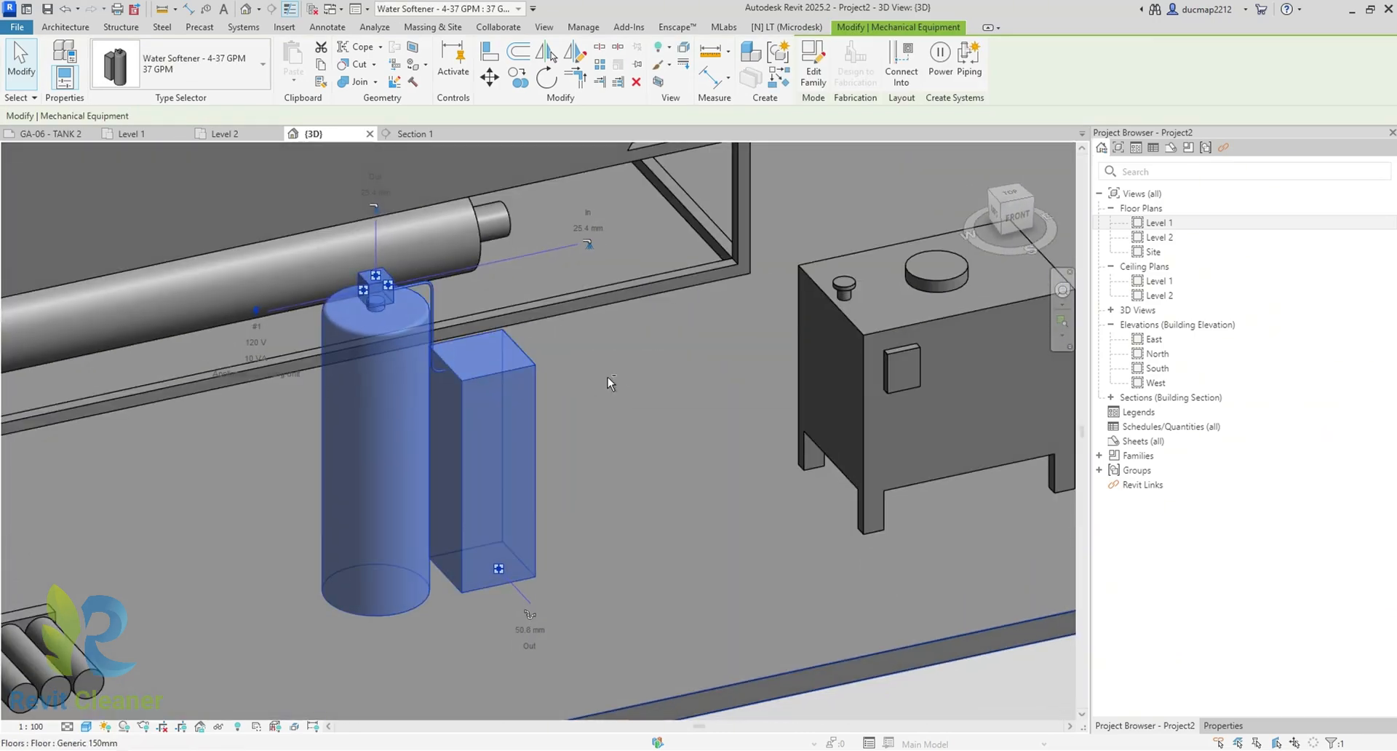
Examine the watertube boiler and the overall equipment layout on the floor slab
{"action": "middle_click_drag", "start_coordinate": [608, 376], "coordinate": [354, 454]}
{"action": "scroll", "coordinate": [552, 463], "scroll_direction": "down", "scroll_amount": 1}
{"action": "left_click", "coordinate": [551, 463]}
{"action": "scroll", "coordinate": [509, 451], "scroll_direction": "down", "scroll_amount": 5}
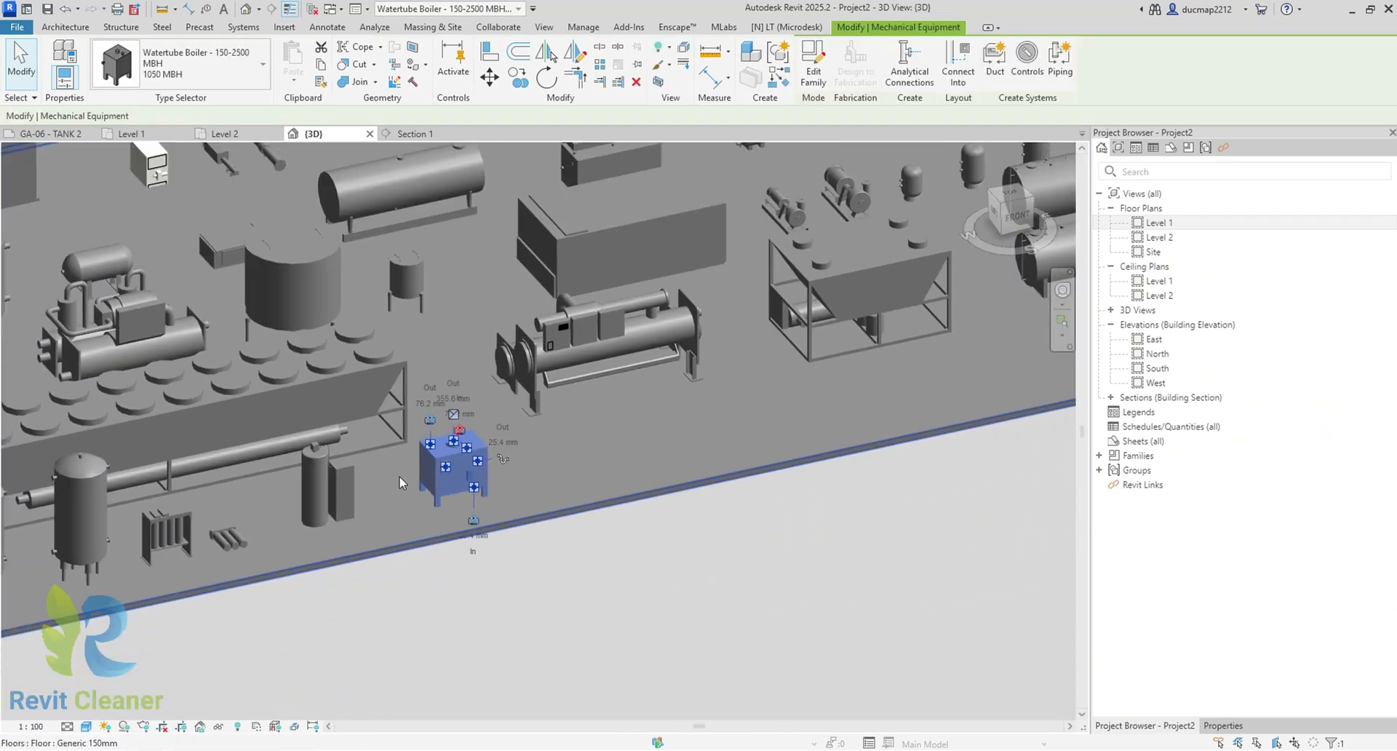
{"action": "key", "text": "Escape"}
{"action": "scroll", "coordinate": [404, 480], "scroll_direction": "down", "scroll_amount": 3}
{"action": "middle_click_drag", "start_coordinate": [524, 445], "coordinate": [576, 512]}
{"action": "middle_click_drag", "start_coordinate": [661, 517], "coordinate": [662, 526], "text": "shift"}
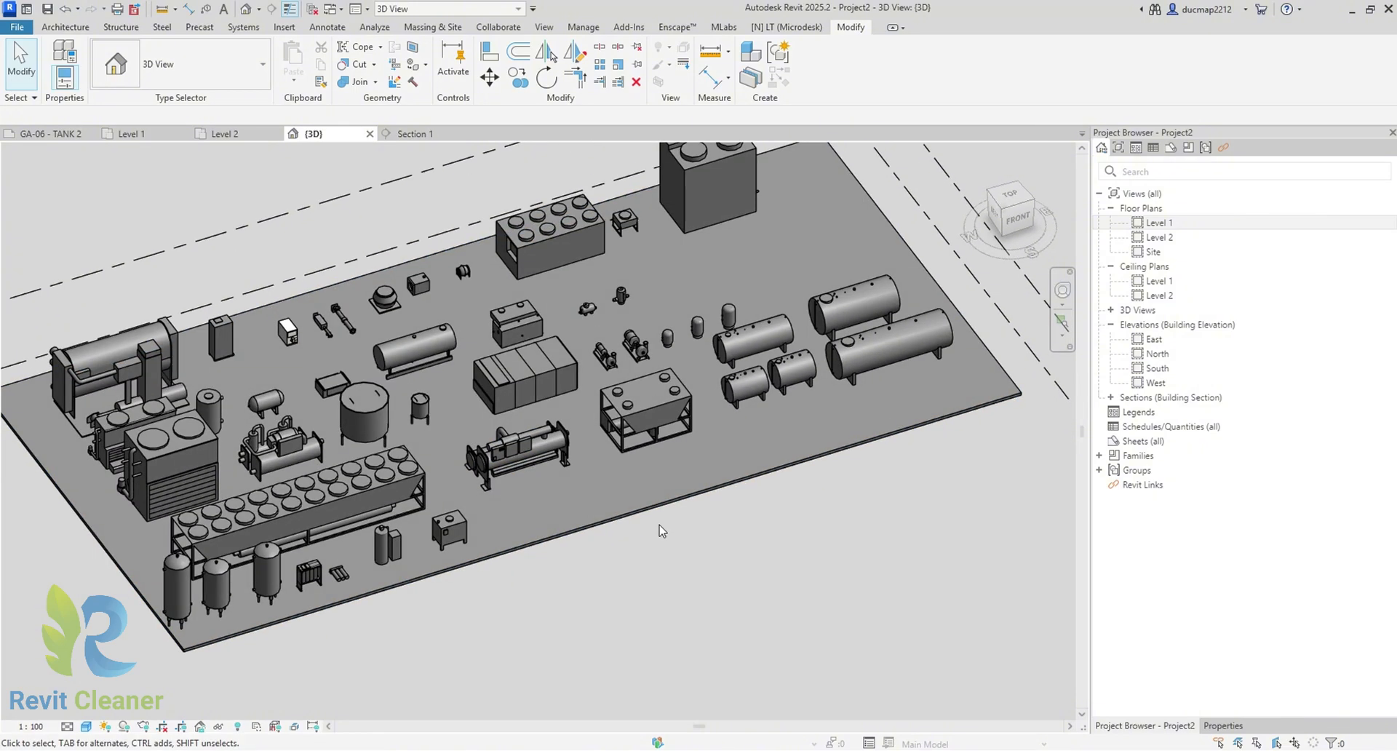
Open the horizontal pressure operated condensate pump family for editing and inspect its Ref. Level plan
{"action": "scroll", "coordinate": [633, 273], "scroll_direction": "up", "scroll_amount": 3}
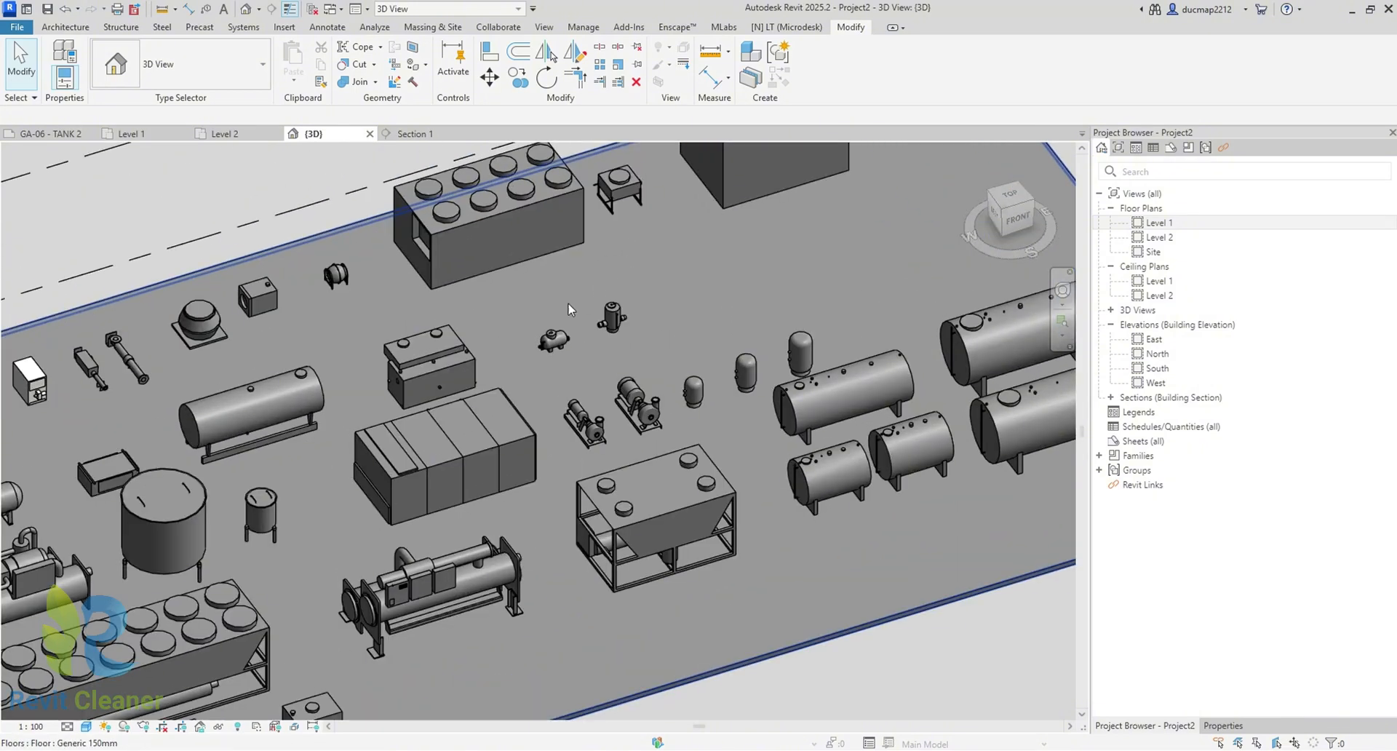
{"action": "scroll", "coordinate": [571, 315], "scroll_direction": "up", "scroll_amount": 3}
{"action": "double_click", "coordinate": [551, 372]}
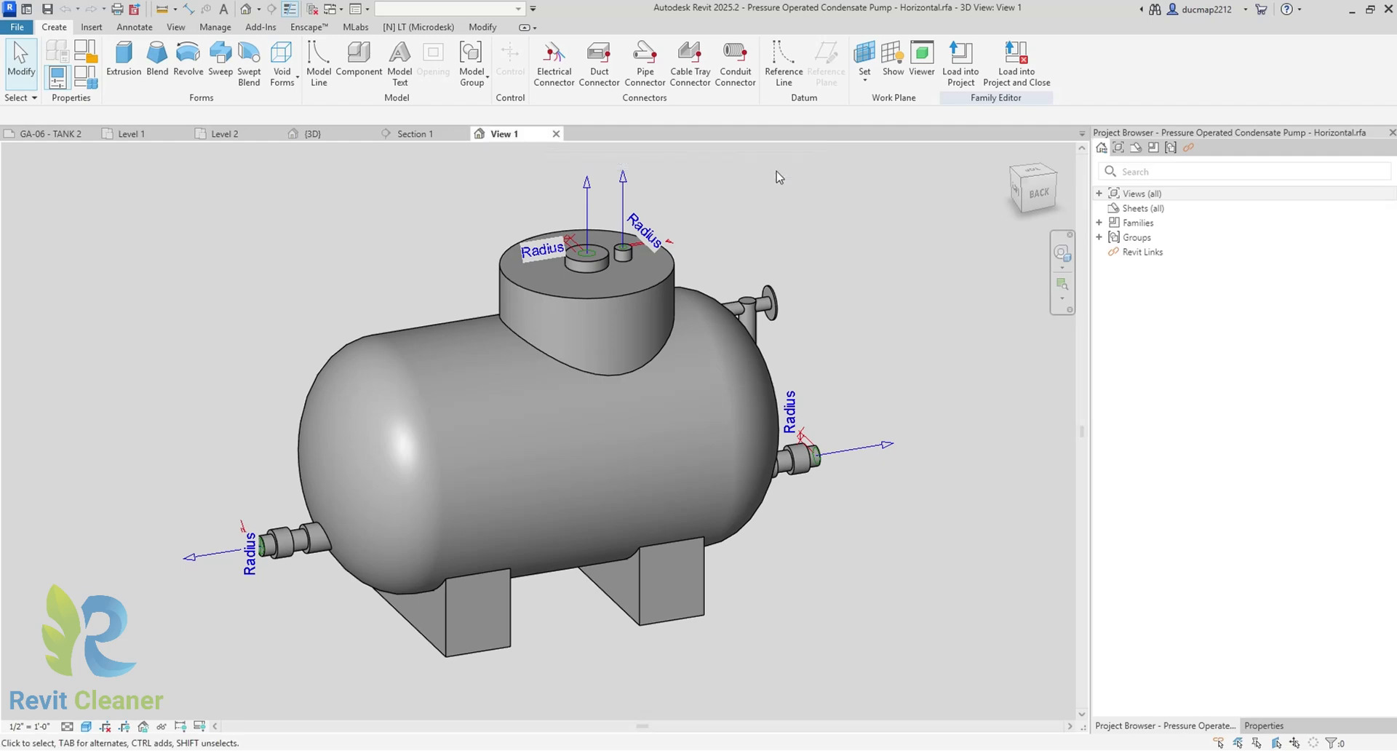
{"action": "double_click", "coordinate": [1135, 194]}
{"action": "double_click", "coordinate": [1150, 222]}
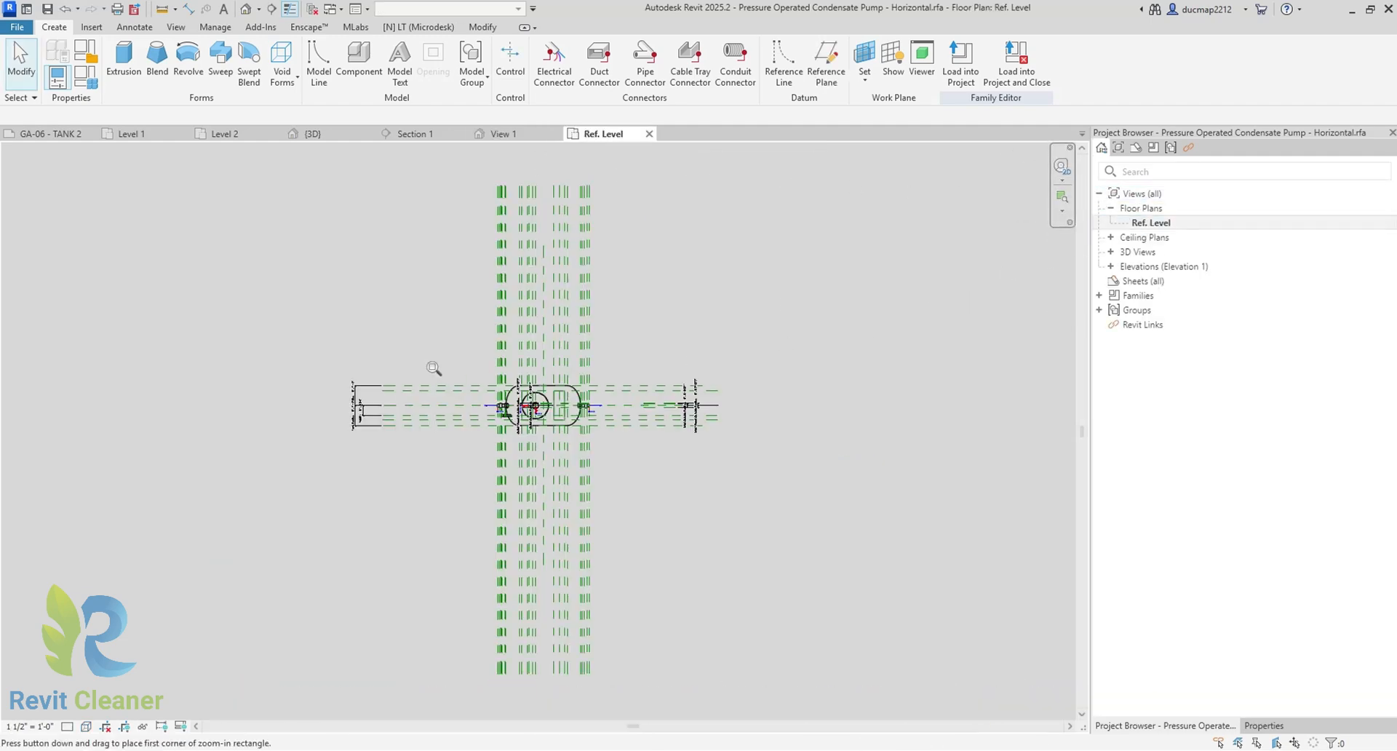
{"action": "left_click_drag", "start_coordinate": [336, 364], "coordinate": [392, 388]}
{"action": "left_click_drag", "start_coordinate": [737, 451], "coordinate": [737, 451]}
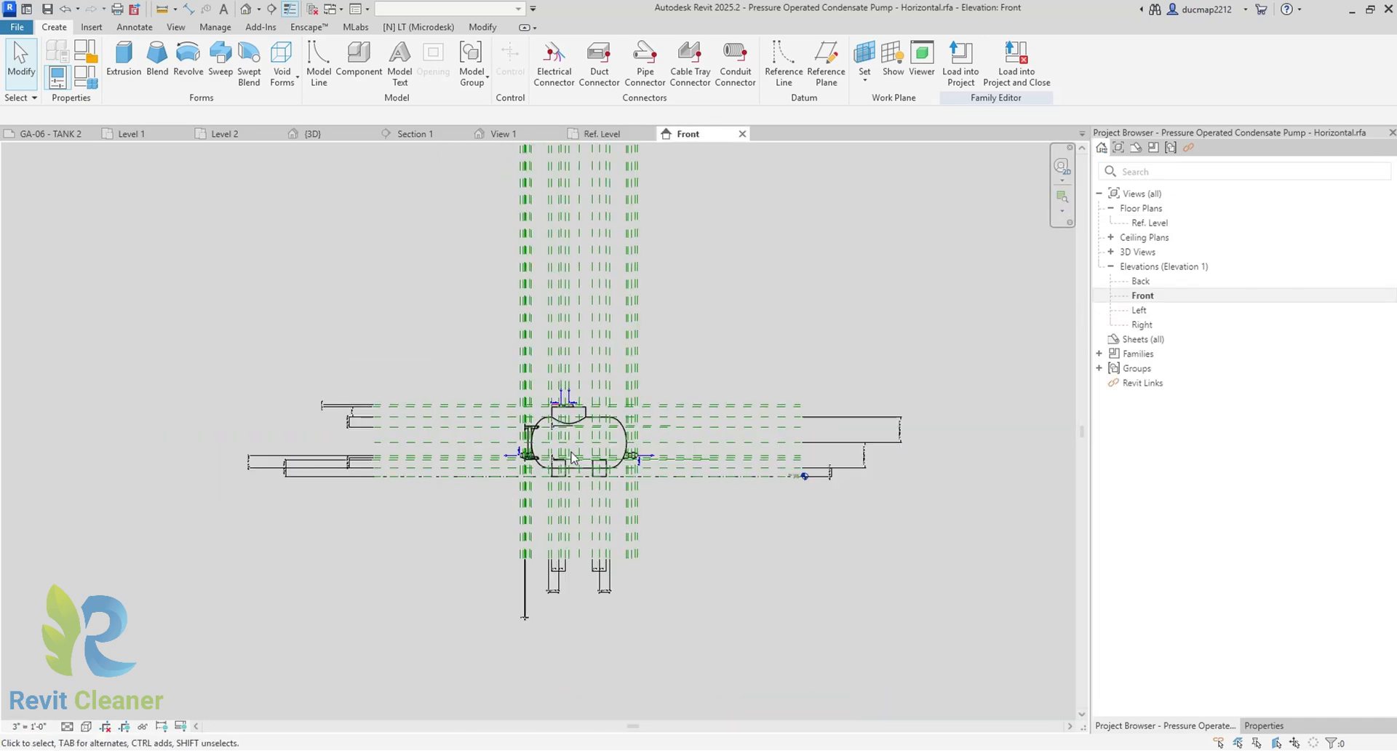
Inspect the pump tank's reference planes in the Front elevation and its body sweep's sketch, leaving the sweep unedited
{"action": "scroll", "coordinate": [571, 457], "scroll_direction": "up", "scroll_amount": 3}
{"action": "scroll", "coordinate": [167, 406], "scroll_direction": "up", "scroll_amount": 3}
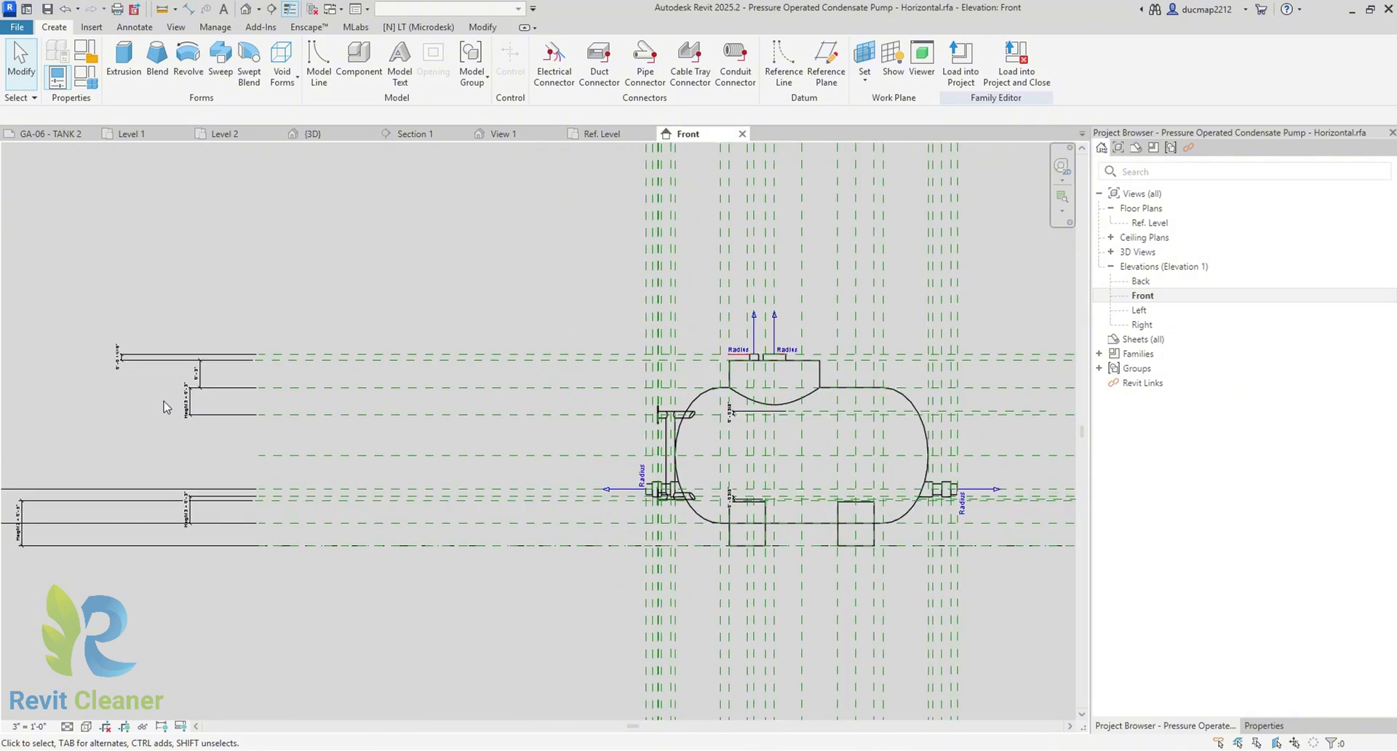
{"action": "middle_click_drag", "start_coordinate": [831, 440], "coordinate": [691, 389]}
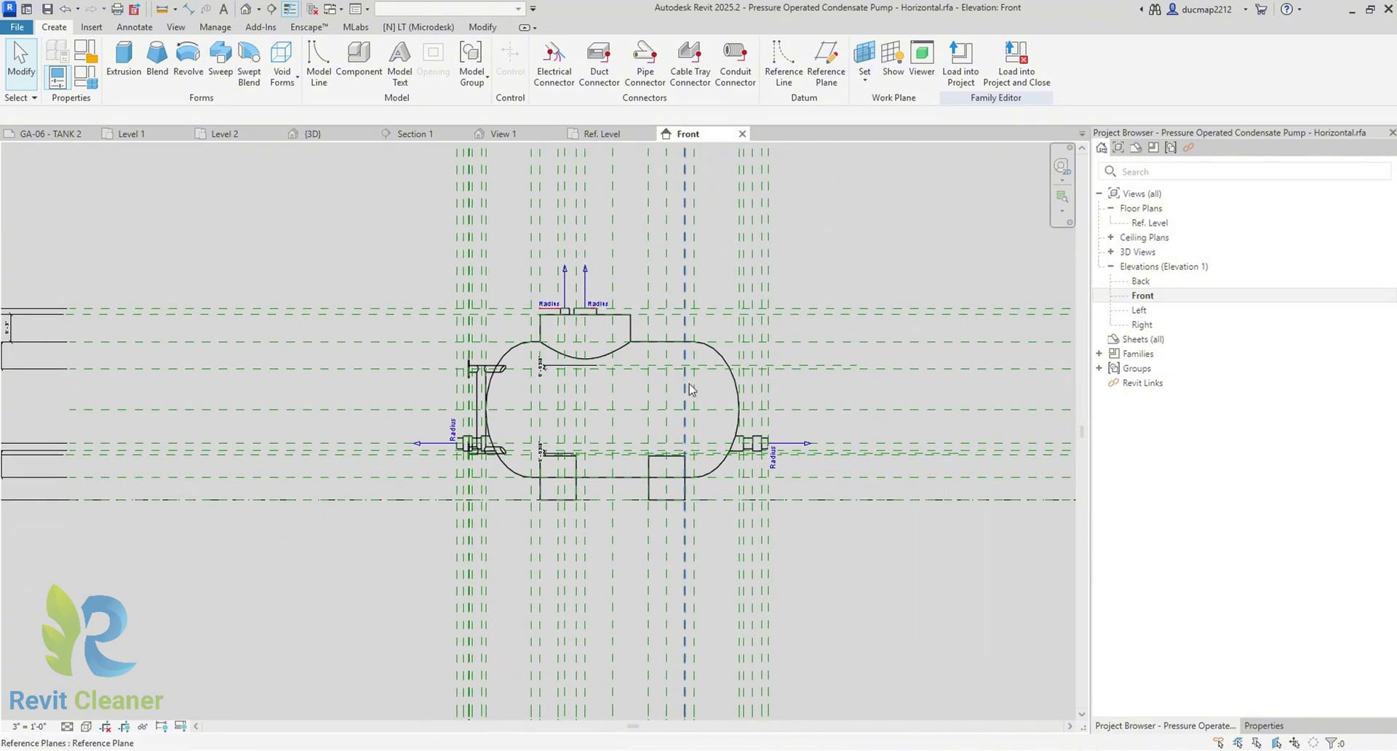
{"action": "left_click", "coordinate": [733, 372]}
{"action": "scroll", "coordinate": [675, 360], "scroll_direction": "up", "scroll_amount": 2}
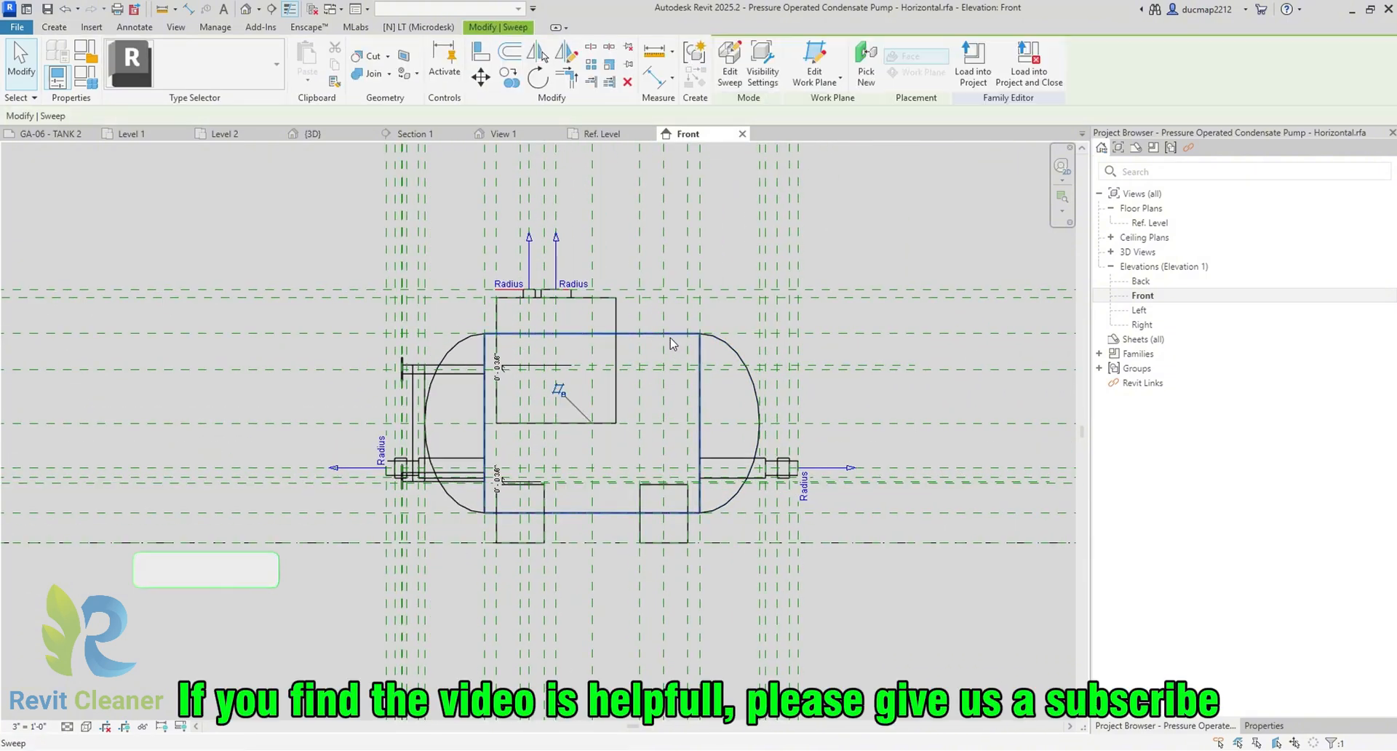
{"action": "left_click", "coordinate": [729, 65]}
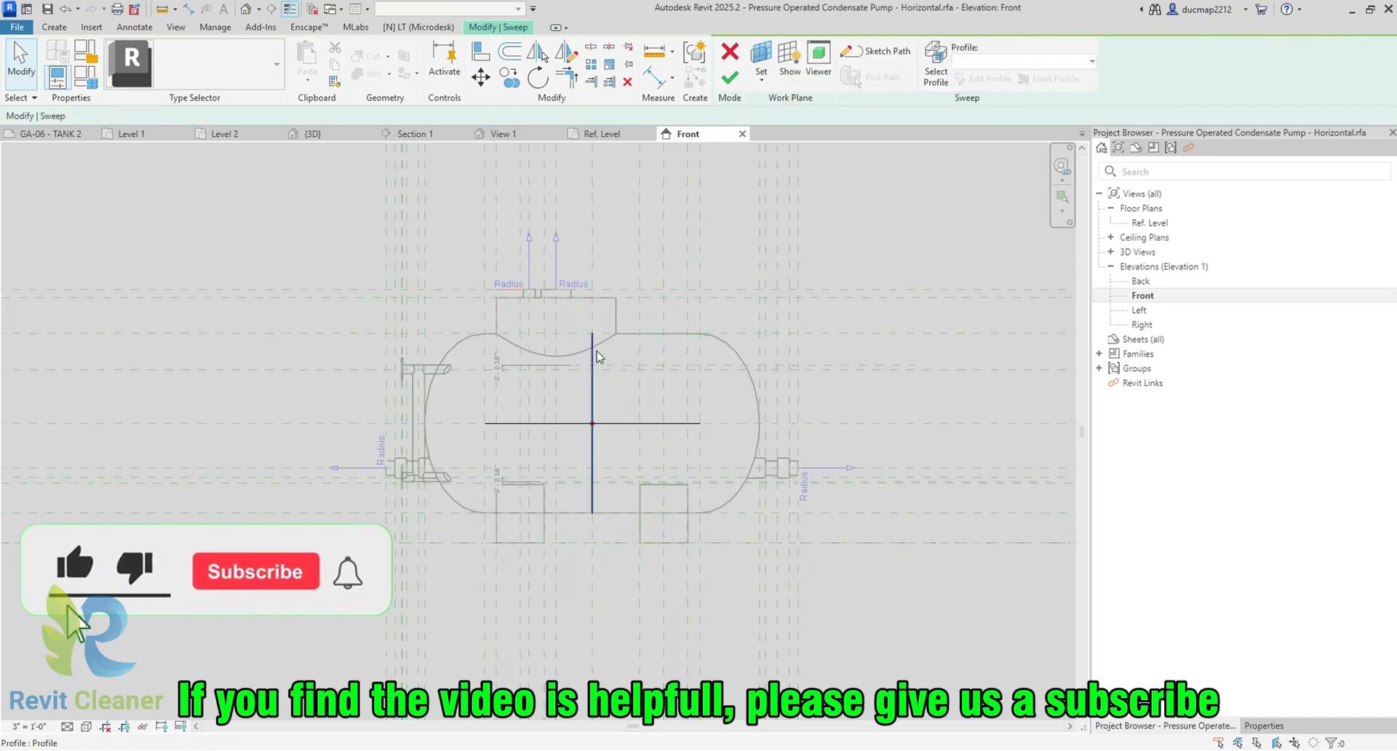
{"action": "left_click", "coordinate": [730, 77]}
{"action": "scroll", "coordinate": [640, 205], "scroll_direction": "down", "scroll_amount": 5}
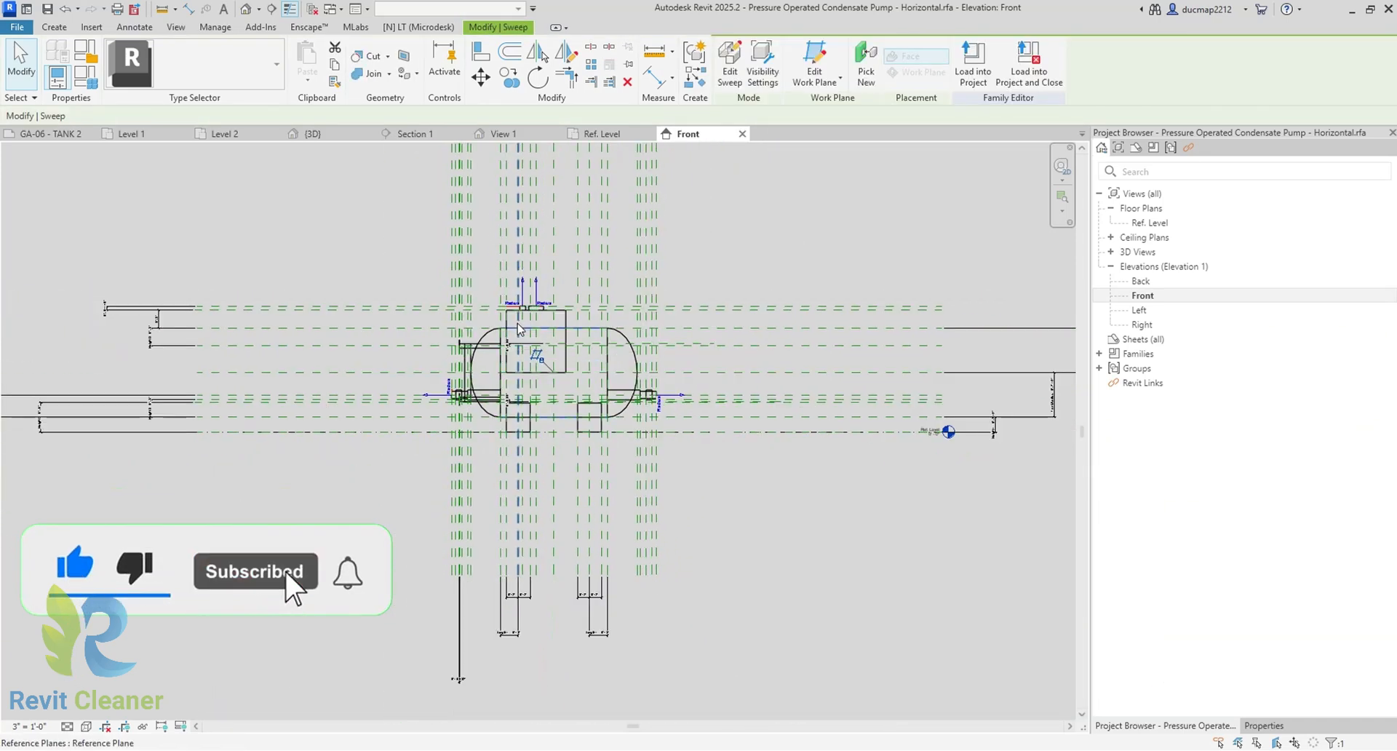
Look at the pump family's Left elevation and close the Left, Front and Ref. Level views
{"action": "double_click", "coordinate": [1139, 309]}
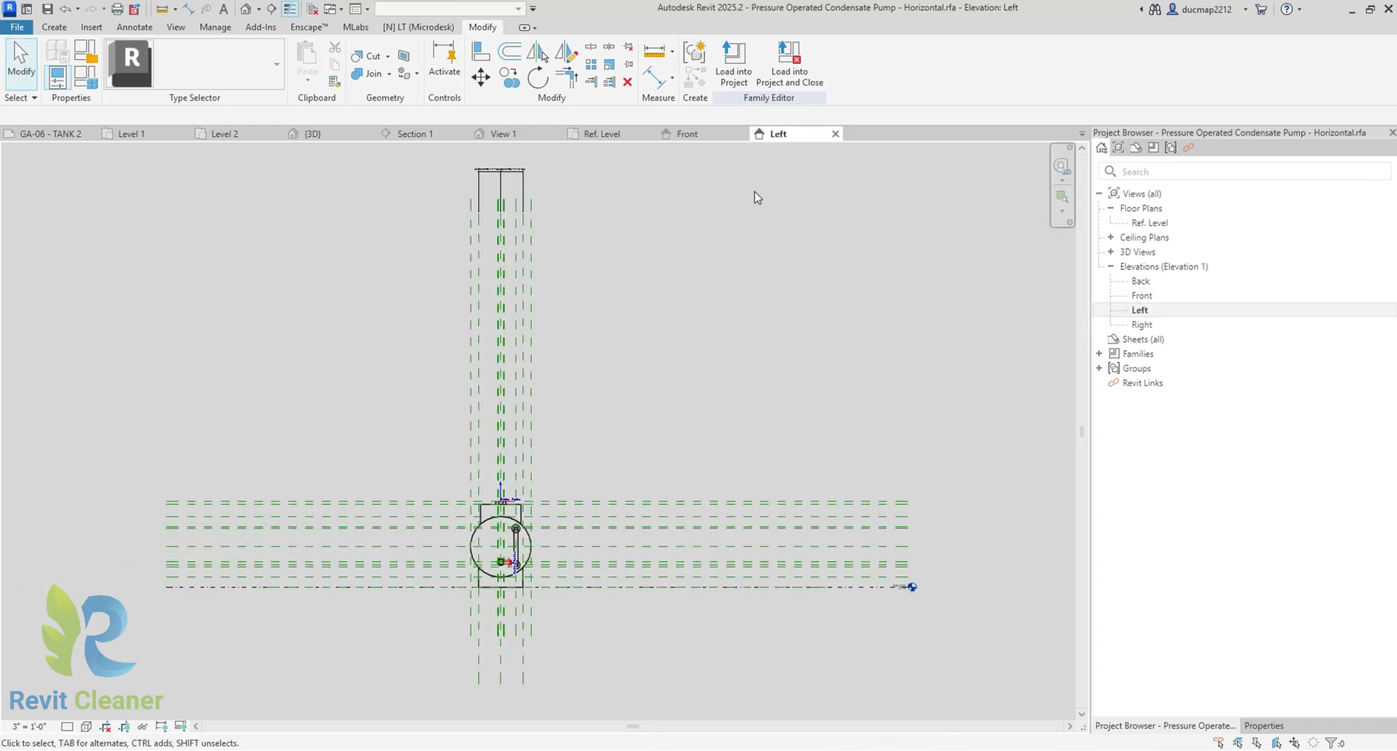
{"action": "left_click", "coordinate": [835, 135]}
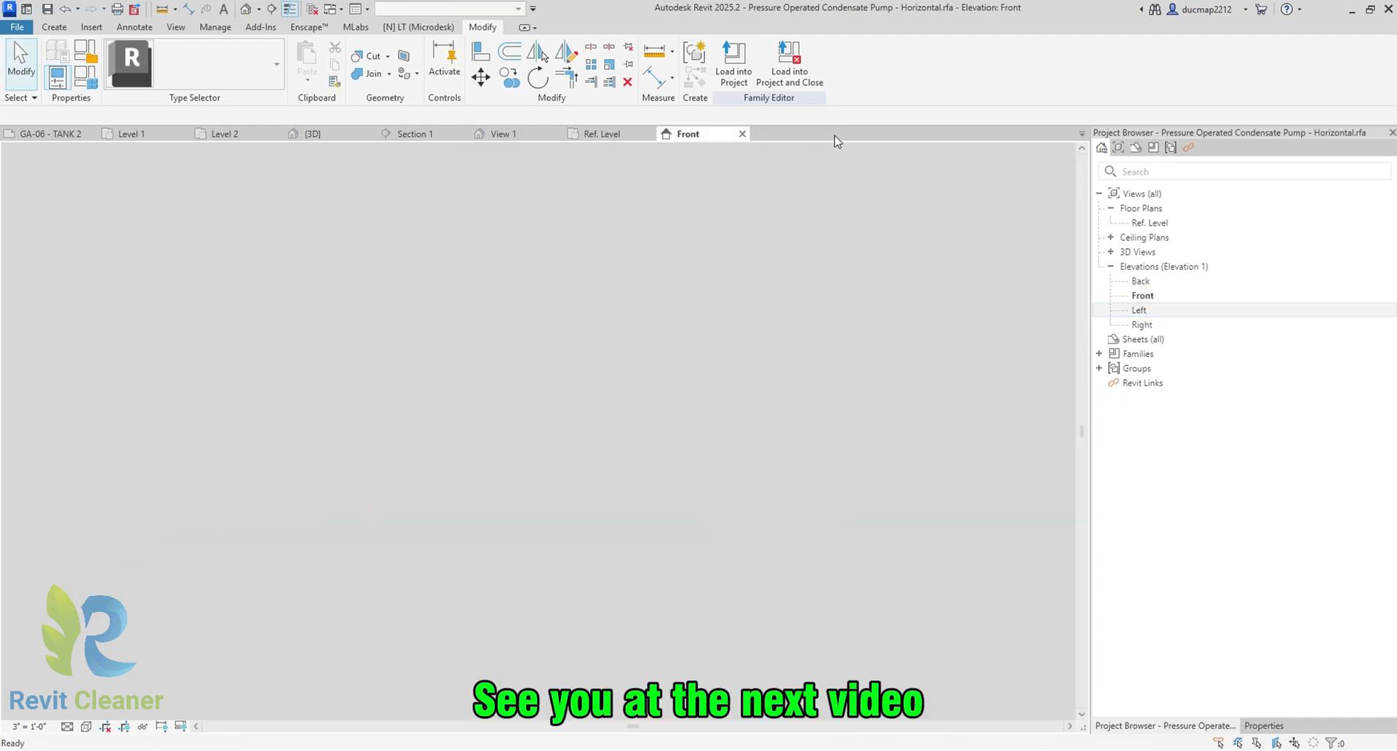
{"action": "left_click", "coordinate": [742, 134]}
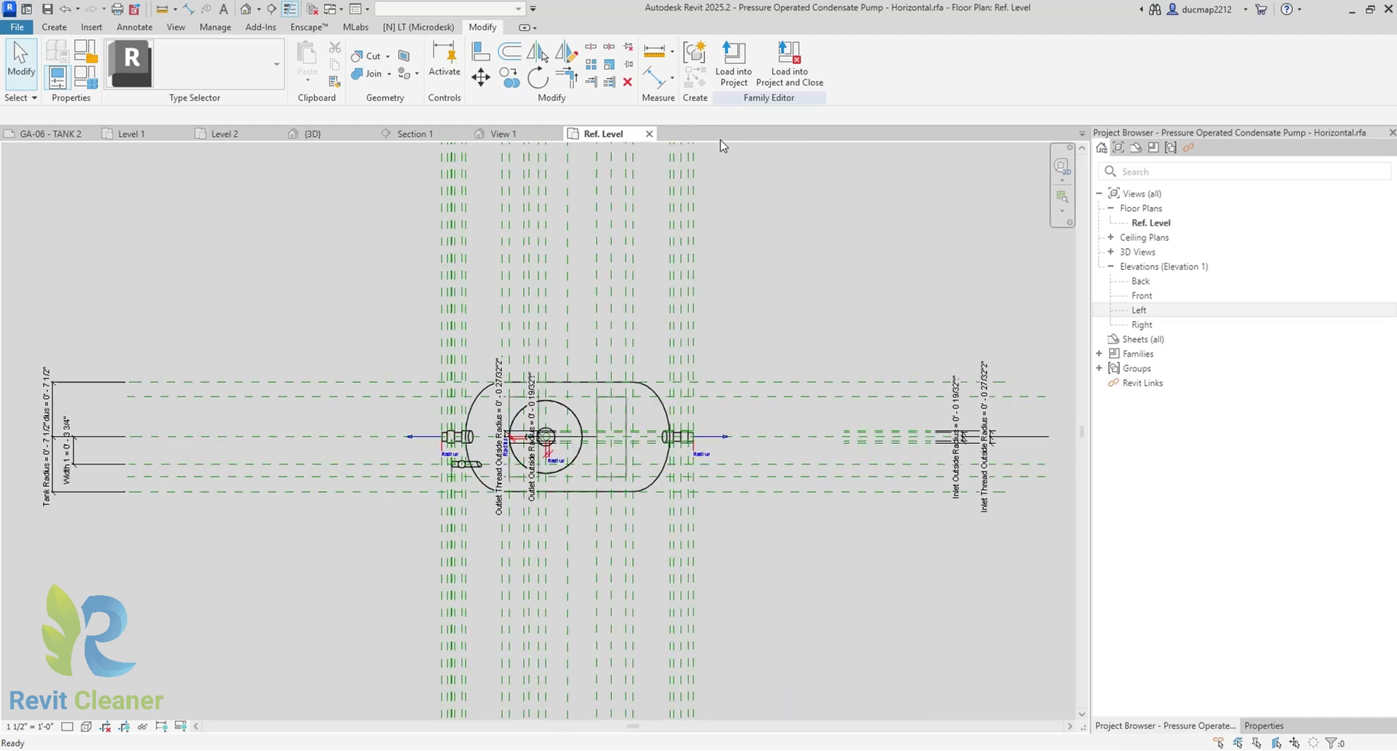
{"action": "left_click", "coordinate": [648, 134]}
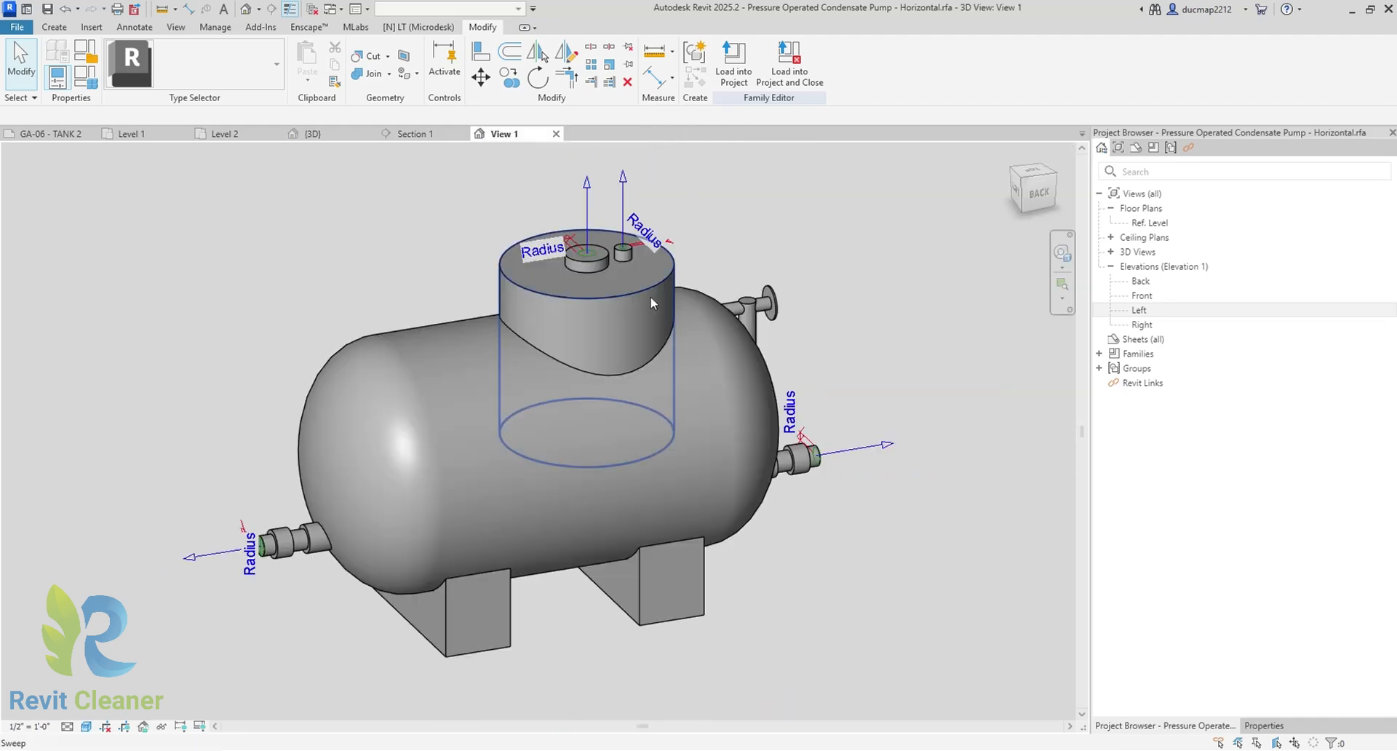